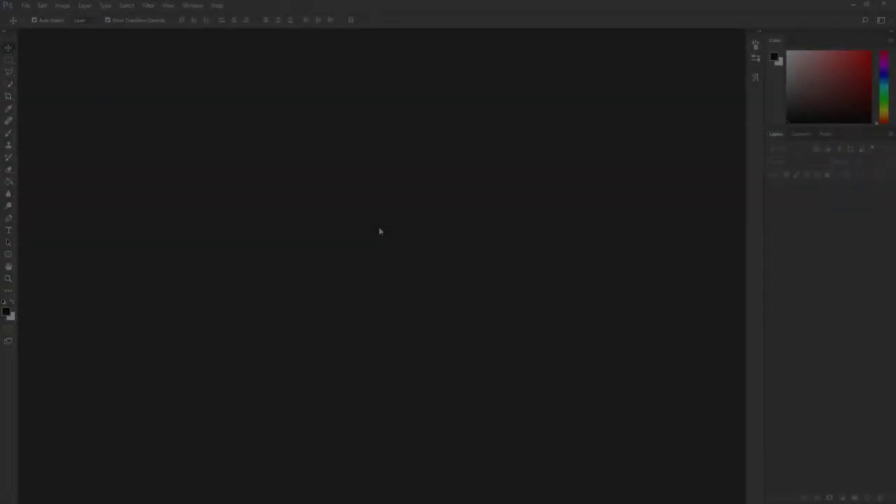
# - Create a new 1280 × 720 pixel document with a white Background layer
pyautogui.click(24, 7)
pyautogui.click(32, 17)
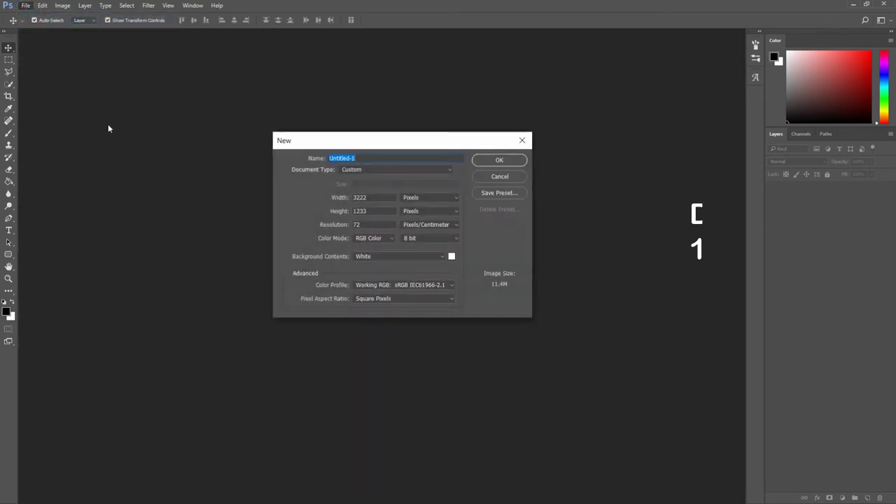
pyautogui.doubleClick(371, 198)
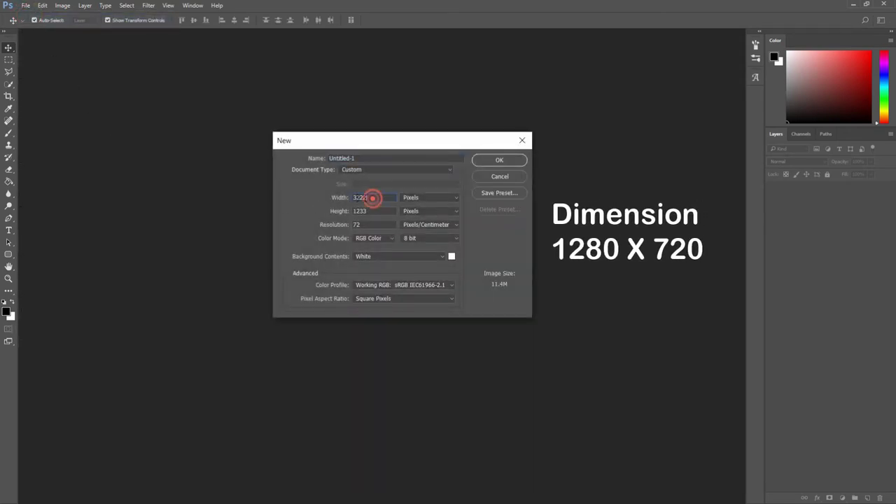
pyautogui.write('1280')
pyautogui.doubleClick(370, 210)
pyautogui.write('720')
pyautogui.click(375, 224)
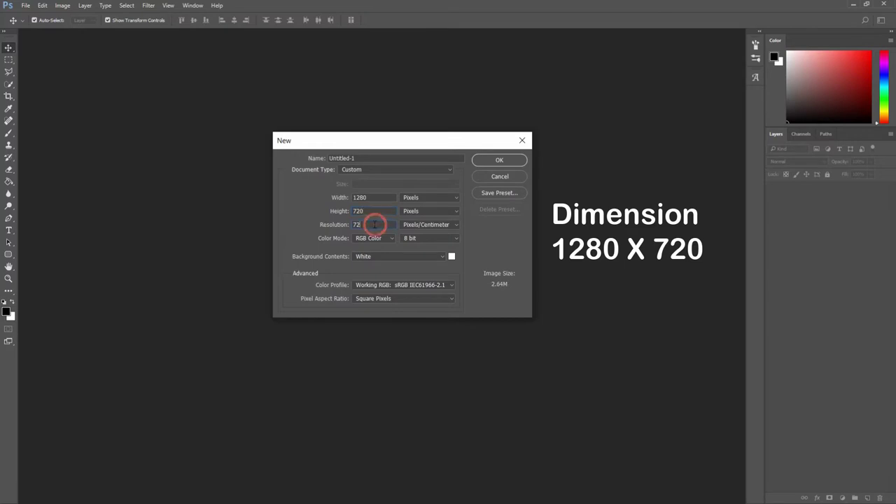
pyautogui.click(484, 163)
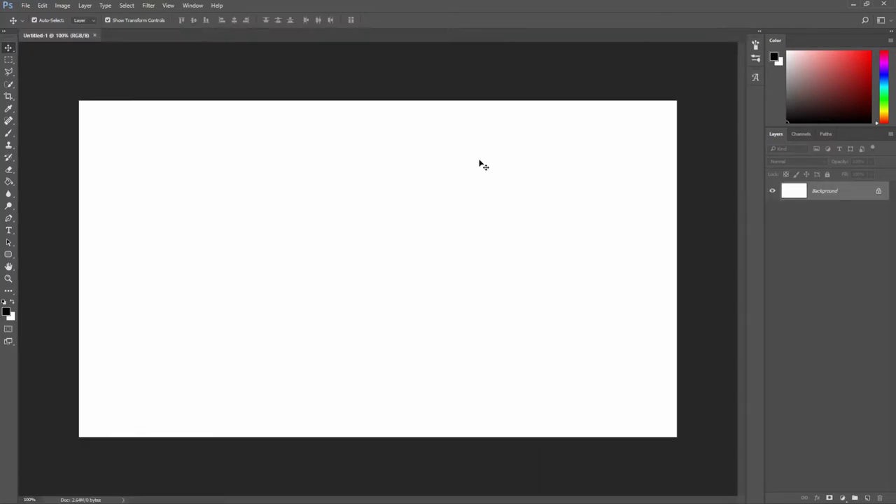
# - Place iceland-413702_1920 as an embedded layer, scaled and centred to cover the canvas
pyautogui.click(27, 6)
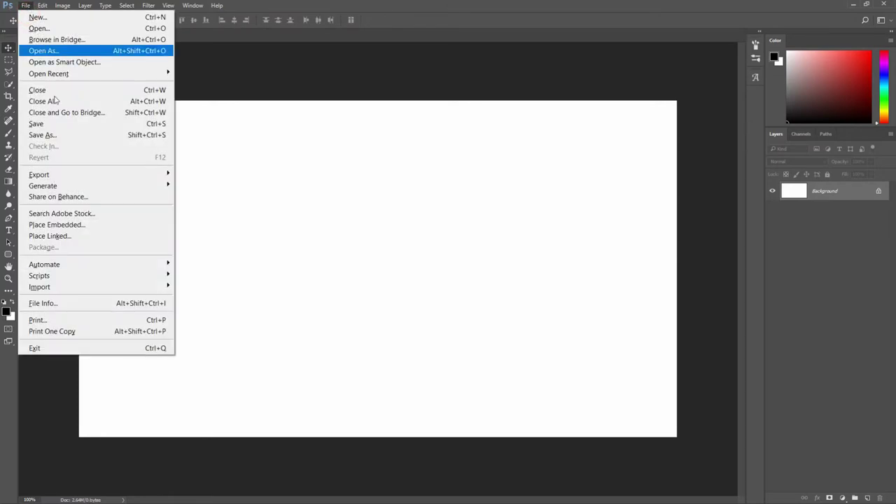
pyautogui.click(79, 224)
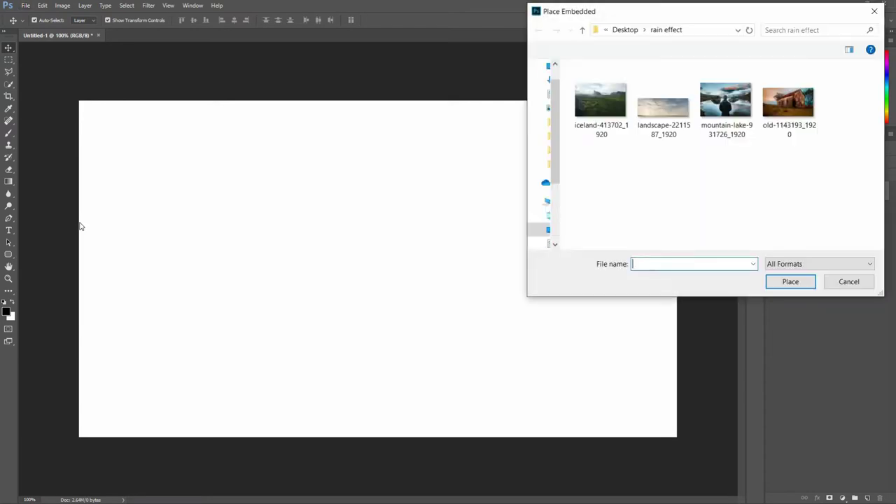
pyautogui.click(600, 102)
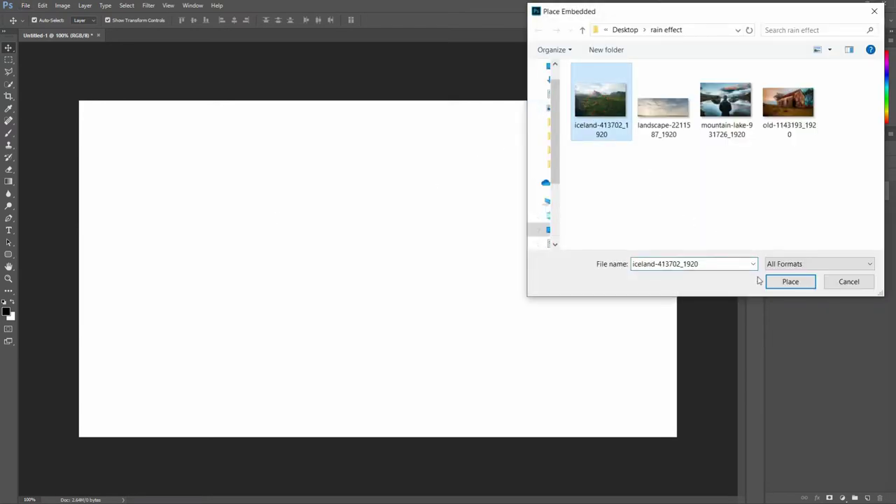
pyautogui.click(784, 283)
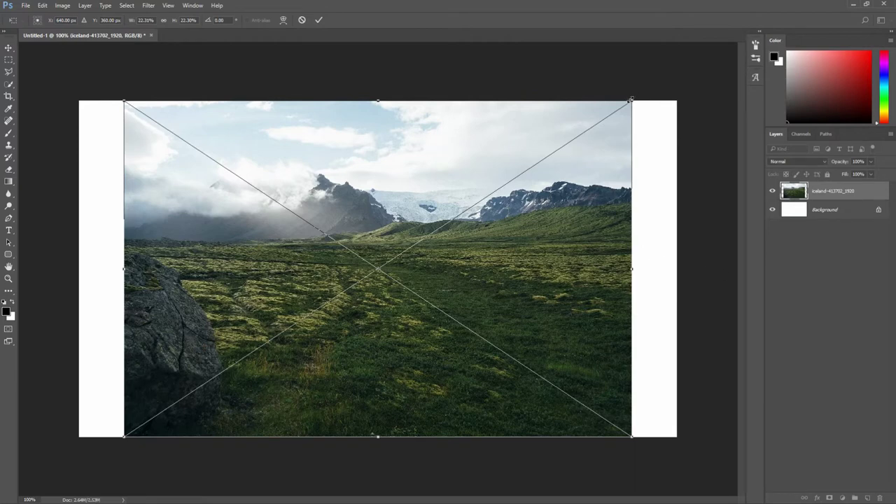
pyautogui.moveTo(630, 100); pyautogui.dragTo(678, 70)
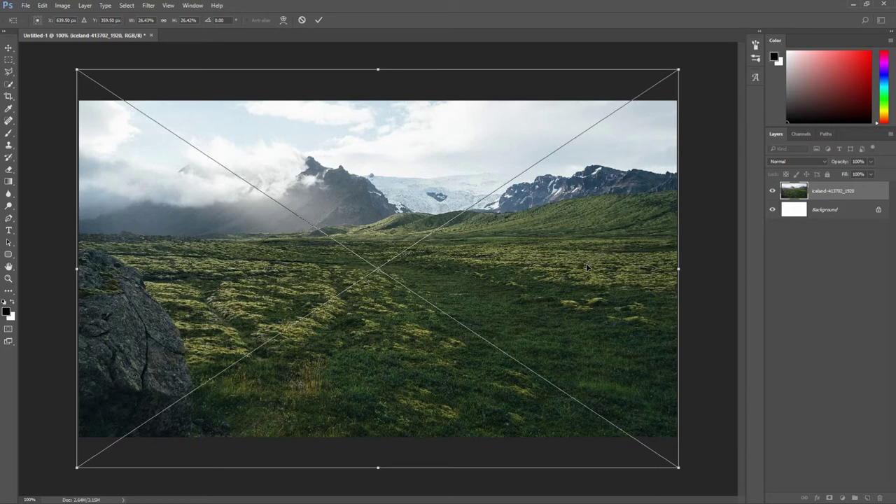
pyautogui.moveTo(586, 267); pyautogui.dragTo(587, 266)
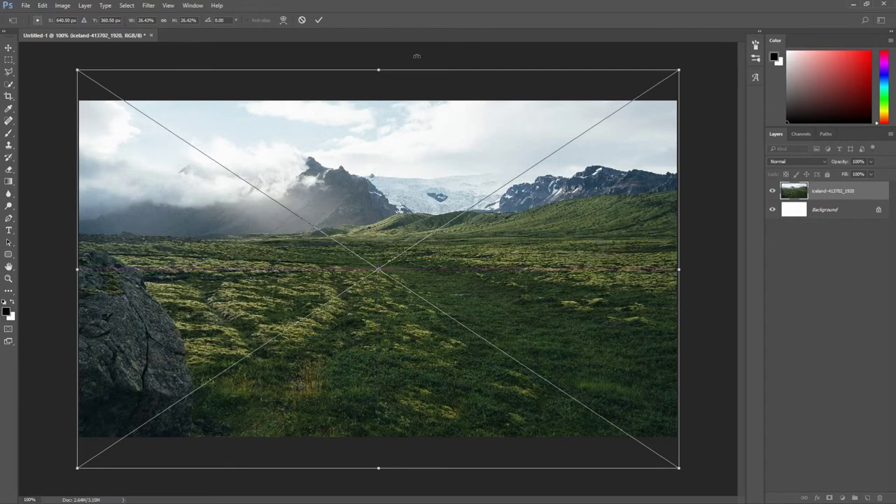
pyautogui.click(318, 20)
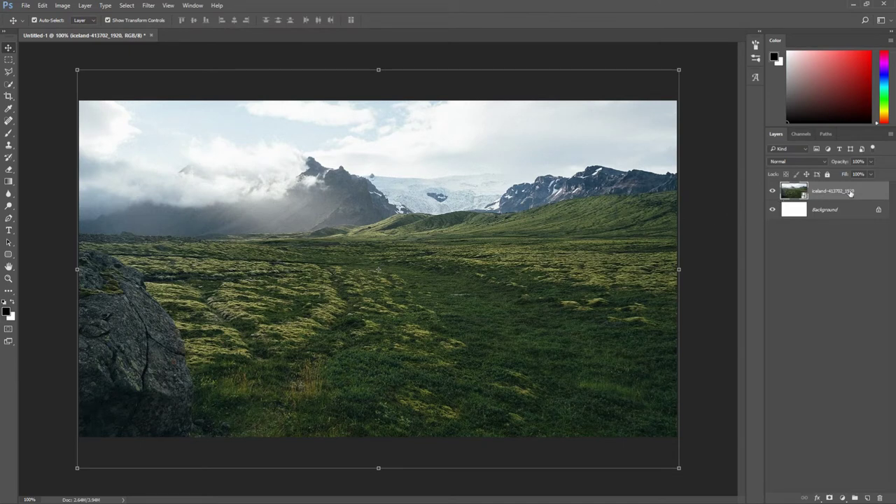
# - Add a layer mask to the Iceland layer and set up a black linear gradient
pyautogui.click(828, 497)
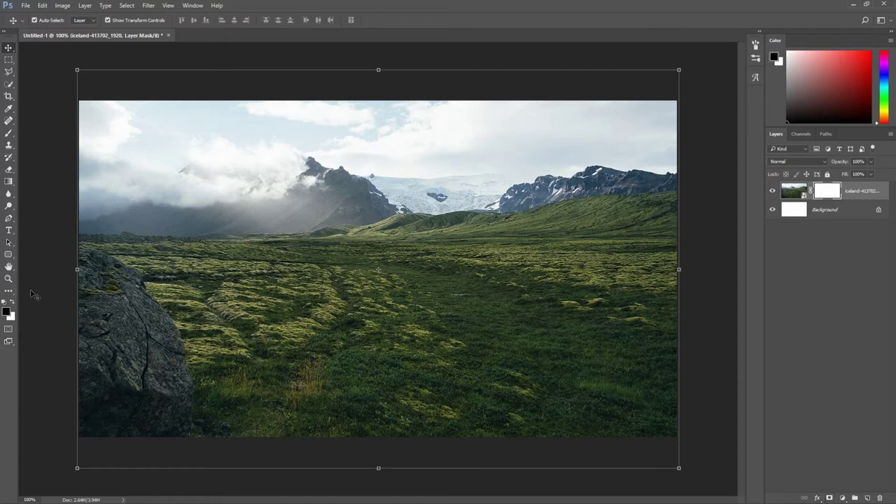
pyautogui.click(11, 302)
pyautogui.click(12, 302)
pyautogui.click(7, 184)
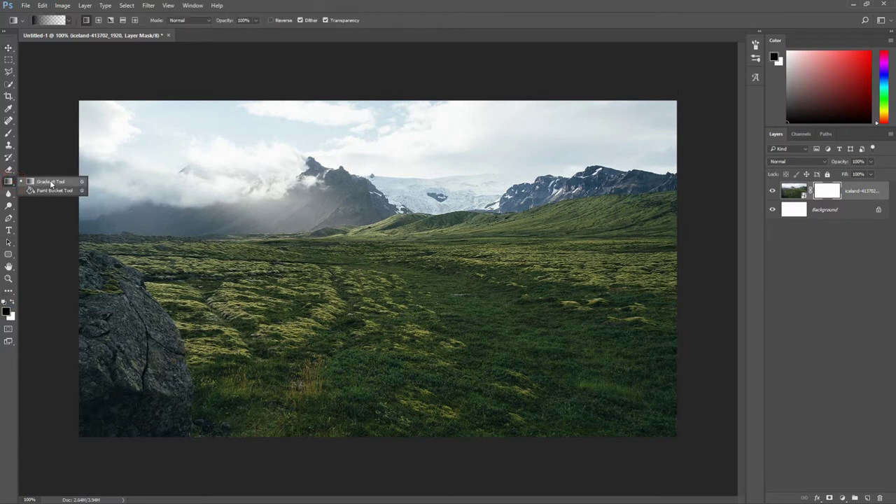
pyautogui.click(50, 184)
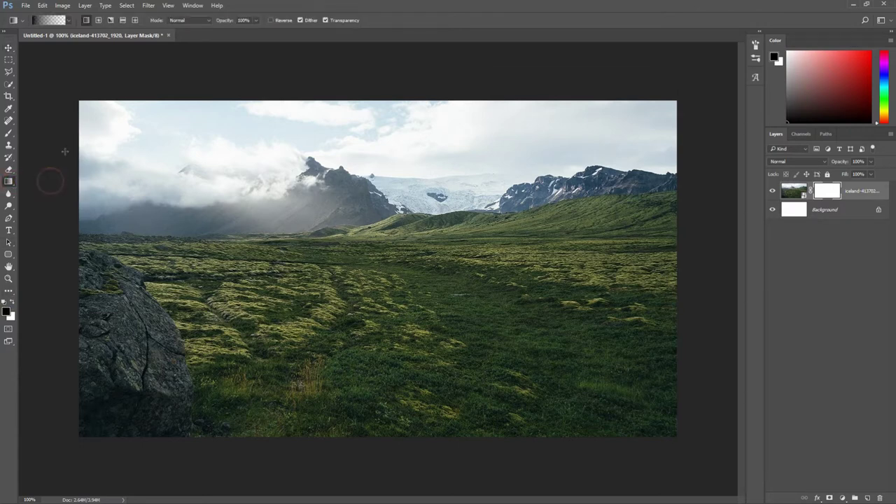
pyautogui.click(86, 21)
# - Drag gradients down from the canvas top so the sky and mountains fade to white
pyautogui.moveTo(375, 87); pyautogui.dragTo(379, 264)
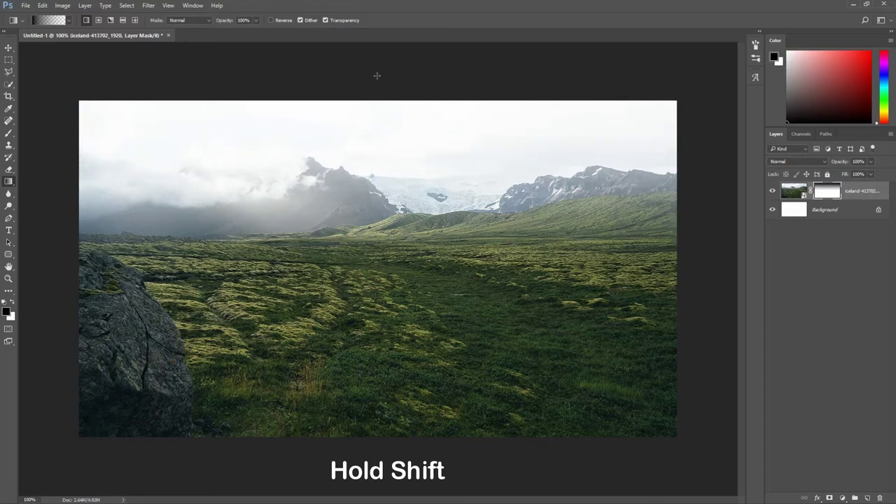
pyautogui.moveTo(362, 90); pyautogui.dragTo(370, 240)
pyautogui.moveTo(376, 93); pyautogui.dragTo(374, 260)
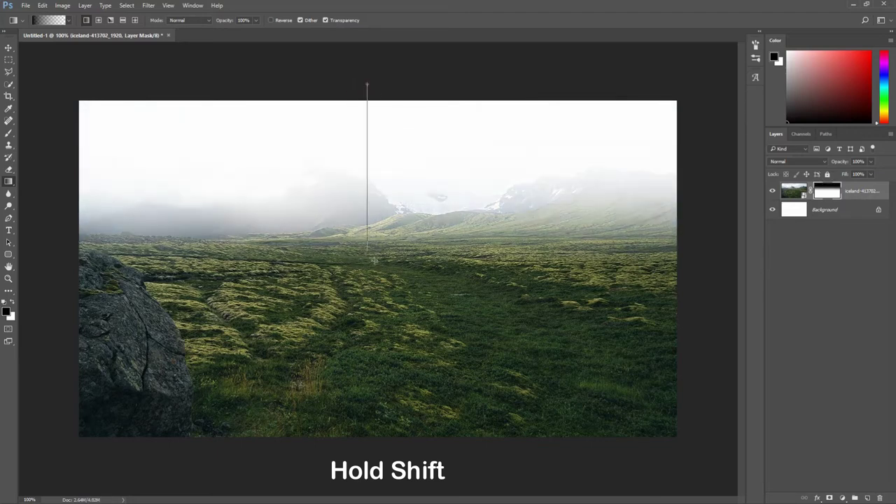
pyautogui.moveTo(371, 100); pyautogui.dragTo(381, 248)
pyautogui.moveTo(378, 94); pyautogui.dragTo(378, 171)
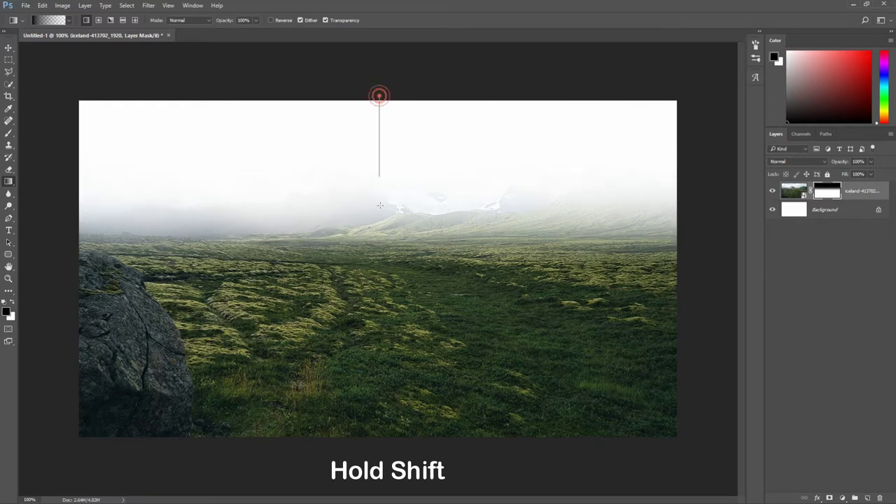
pyautogui.moveTo(379, 96); pyautogui.dragTo(378, 255)
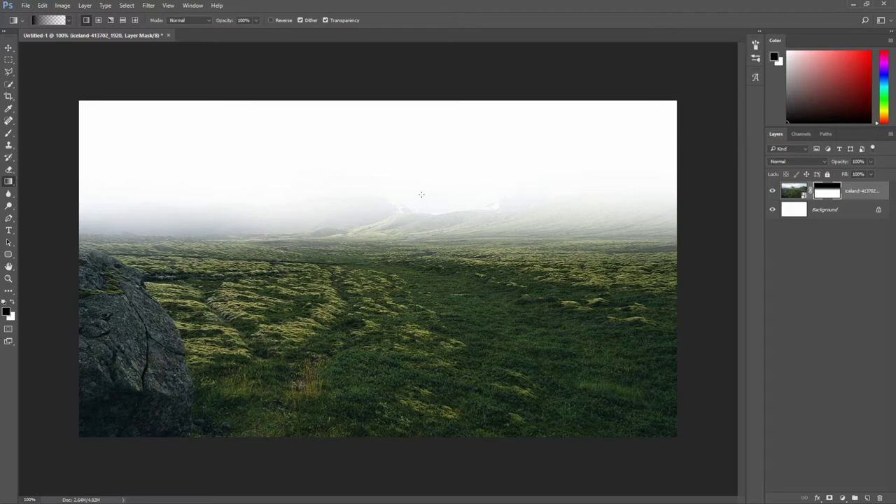
pyautogui.click(842, 214)
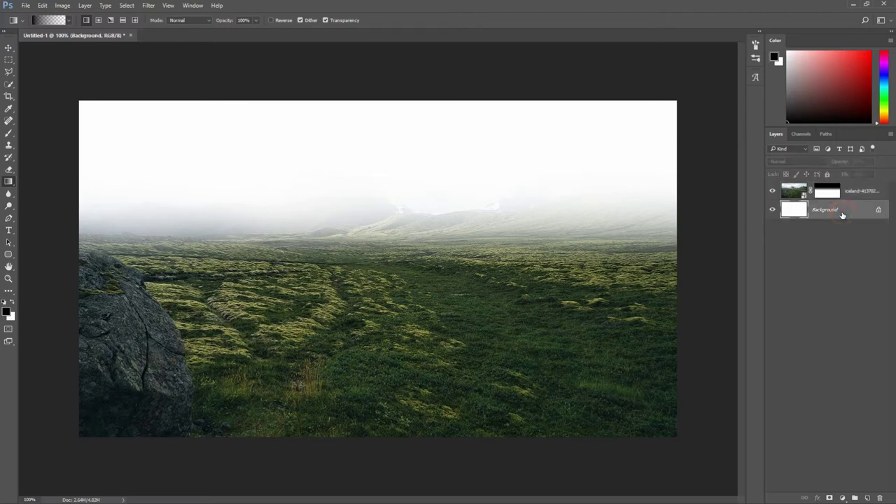
# - Place landscape-2211587_1920, slightly enlarged and raised on the canvas
pyautogui.click(25, 7)
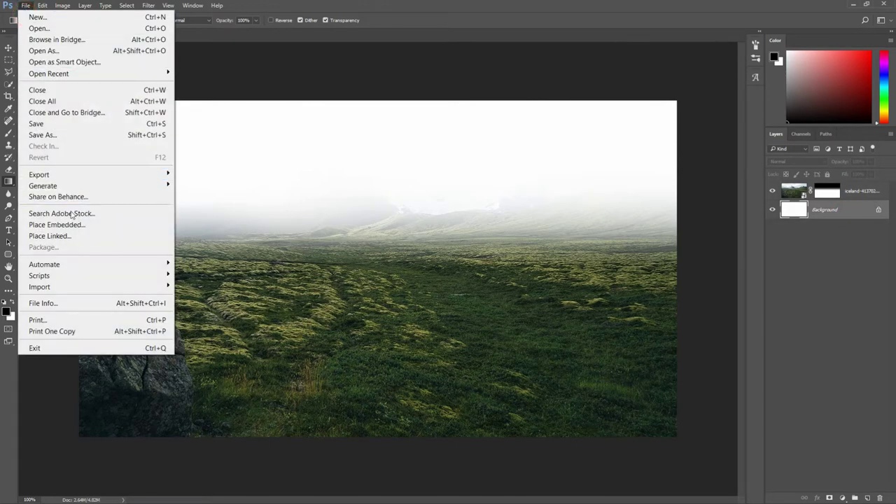
pyautogui.click(74, 225)
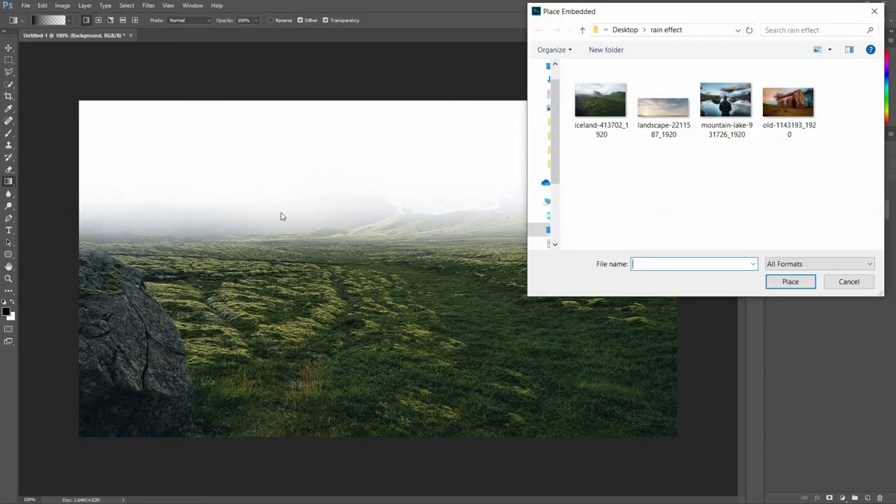
pyautogui.click(662, 116)
pyautogui.click(773, 281)
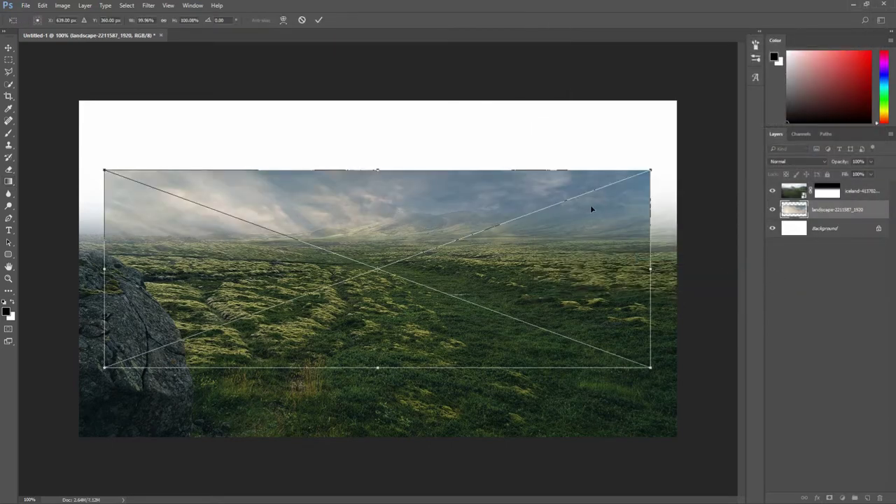
pyautogui.moveTo(590, 204)
pyautogui.mouseDown()
pyautogui.moveTo(602, 176)
pyautogui.moveTo(596, 160)
pyautogui.mouseUp()
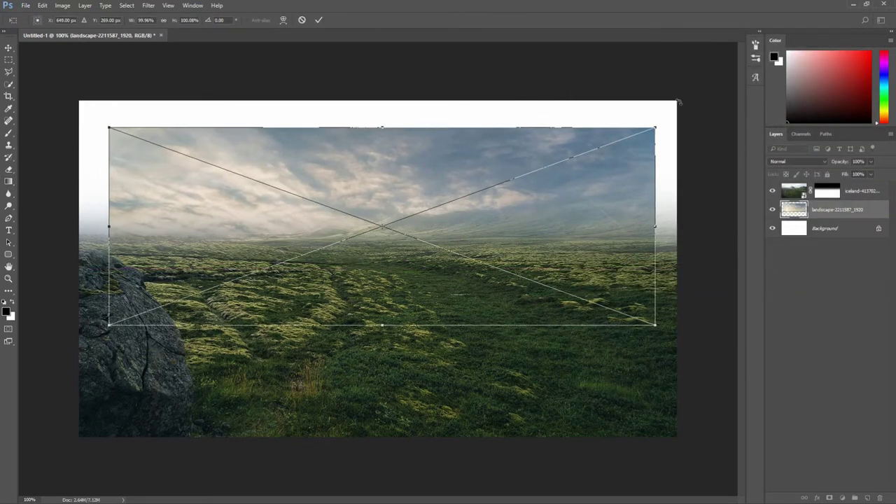
pyautogui.moveTo(657, 127); pyautogui.dragTo(671, 123)
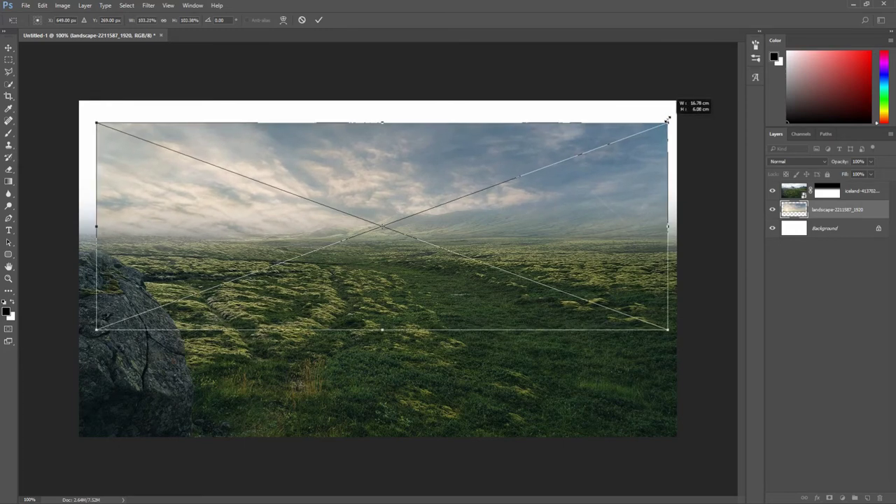
pyautogui.moveTo(610, 190); pyautogui.dragTo(612, 176)
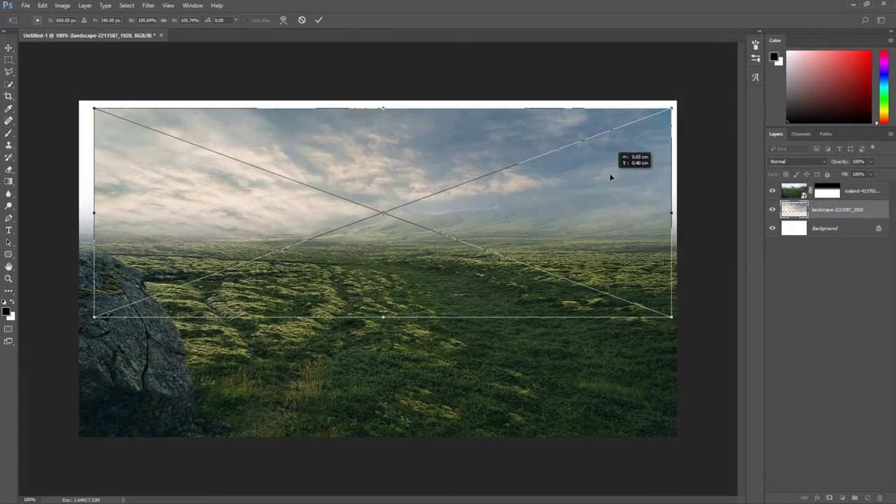
# - Warp the landscape so its cloudy sky stretches across the top of the canvas
pyautogui.rightClick(604, 186)
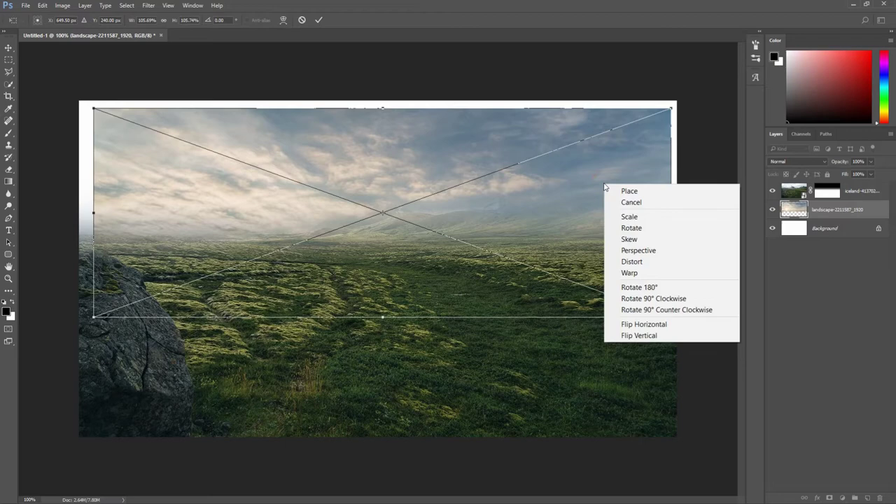
pyautogui.click(623, 272)
pyautogui.moveTo(105, 122); pyautogui.dragTo(39, 75)
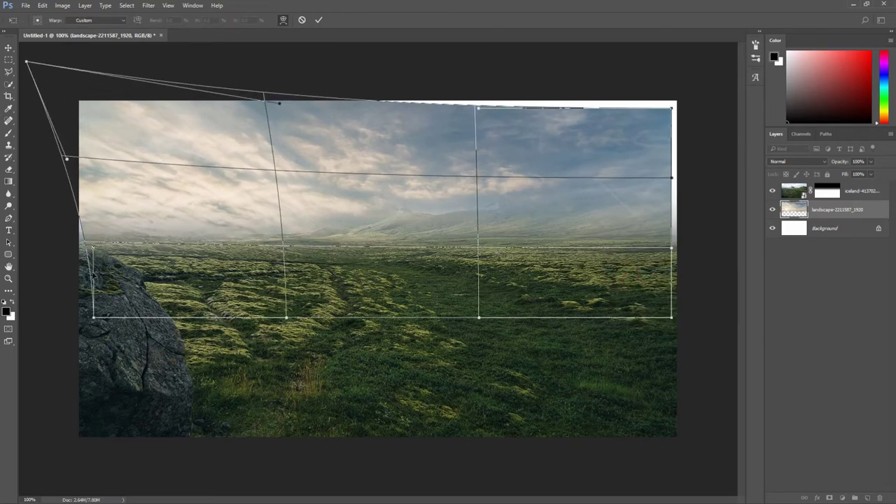
pyautogui.moveTo(88, 209); pyautogui.dragTo(88, 281)
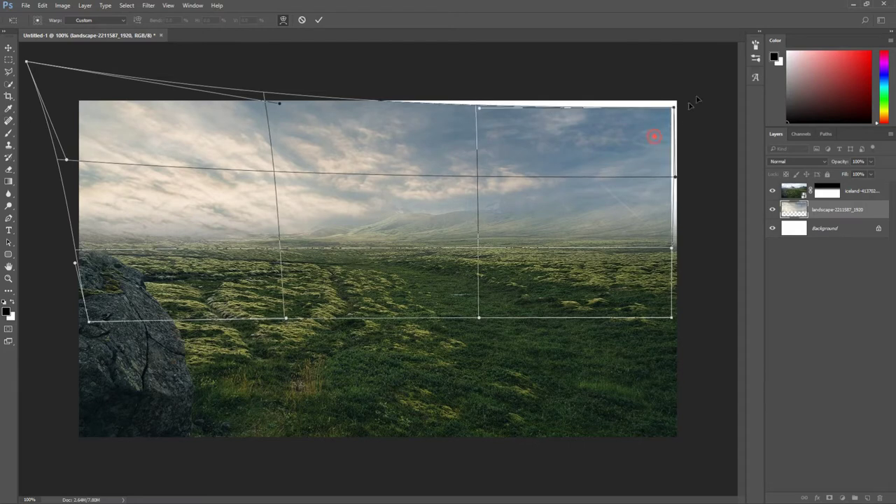
pyautogui.moveTo(671, 108); pyautogui.dragTo(724, 59)
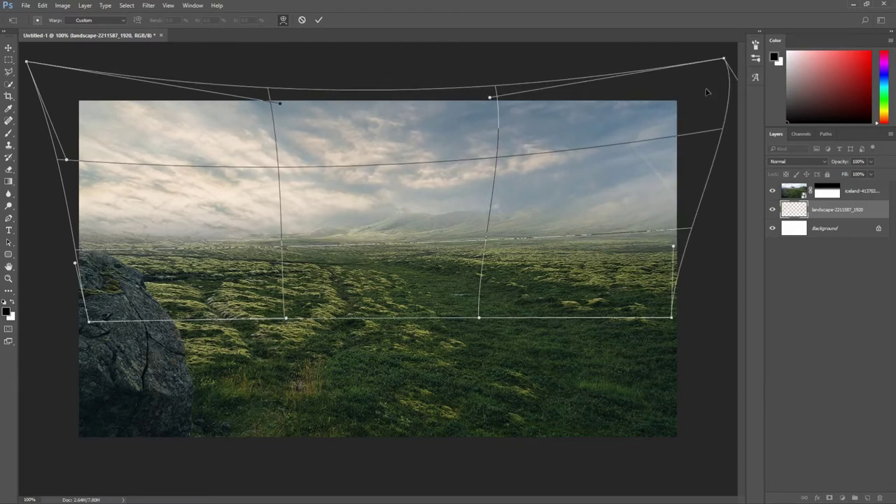
pyautogui.press('g')
pyautogui.click(319, 20)
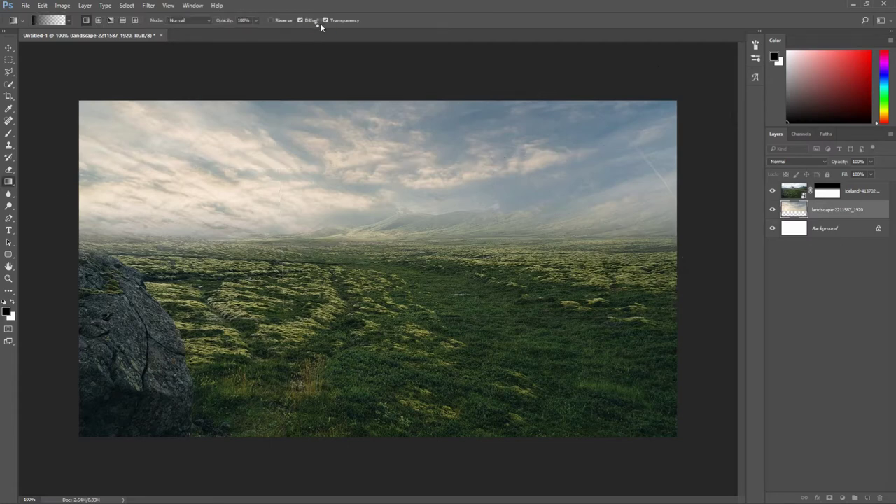
# - Apply a Zoom-method Radial Blur of amount 10 to the landscape sky layer
pyautogui.click(148, 6)
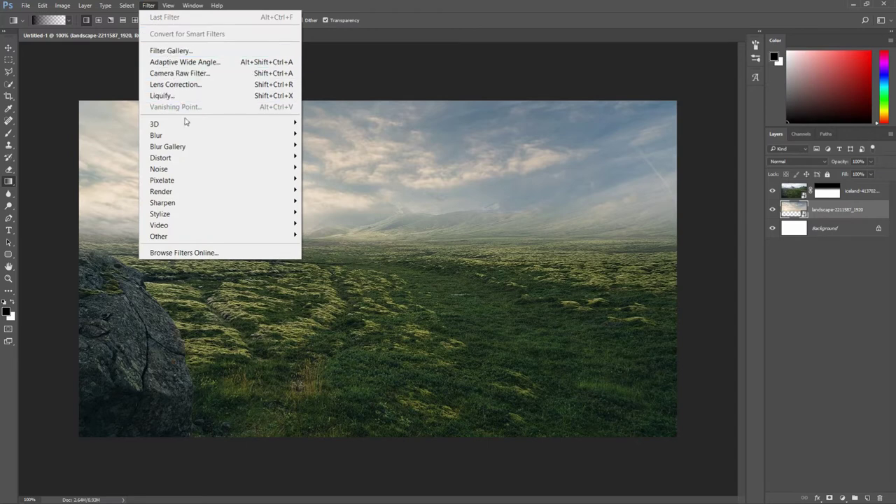
pyautogui.moveTo(184, 136)
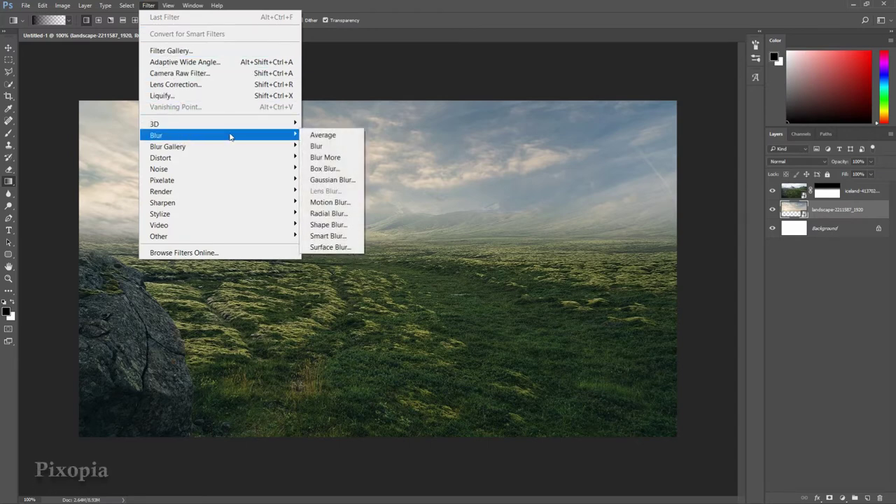
pyautogui.click(342, 216)
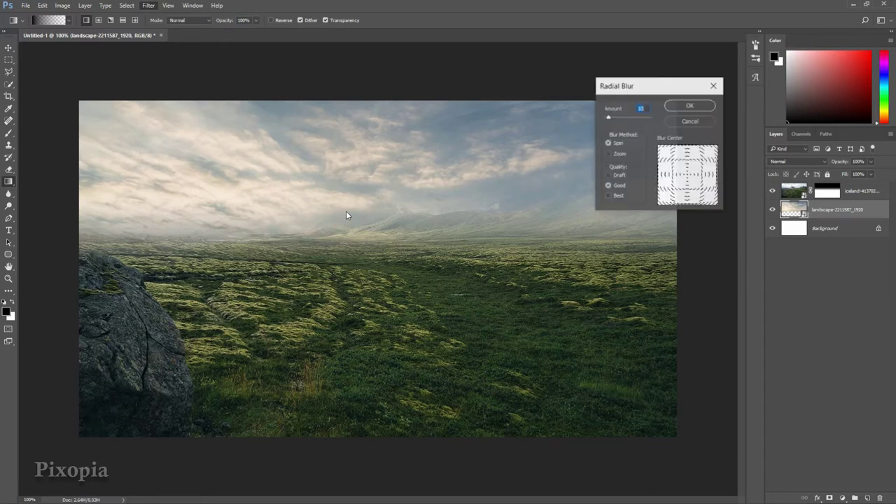
pyautogui.click(608, 153)
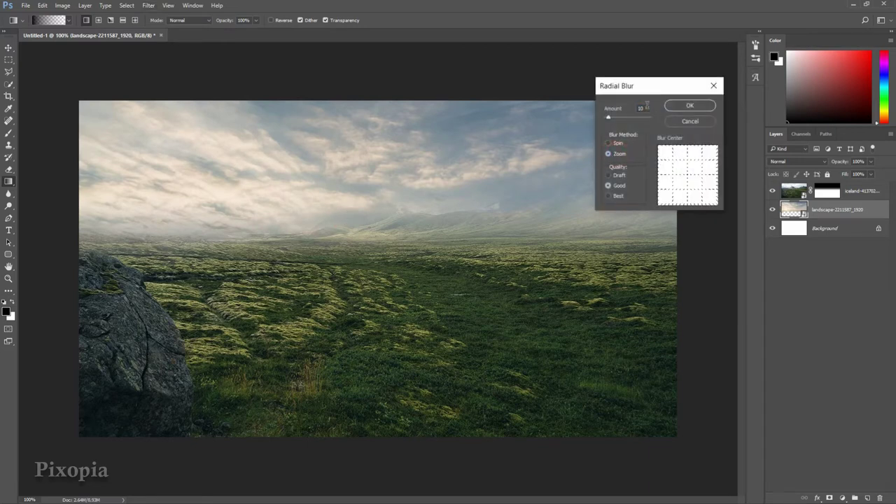
pyautogui.click(689, 105)
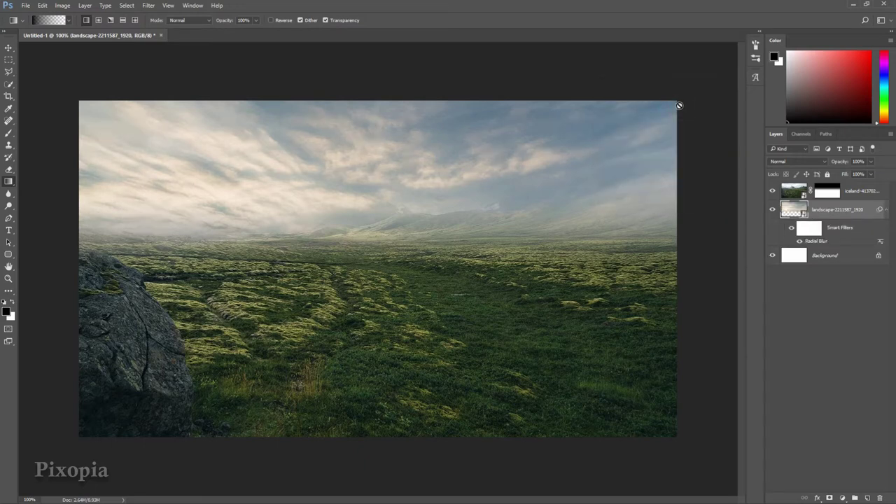
pyautogui.click(871, 190)
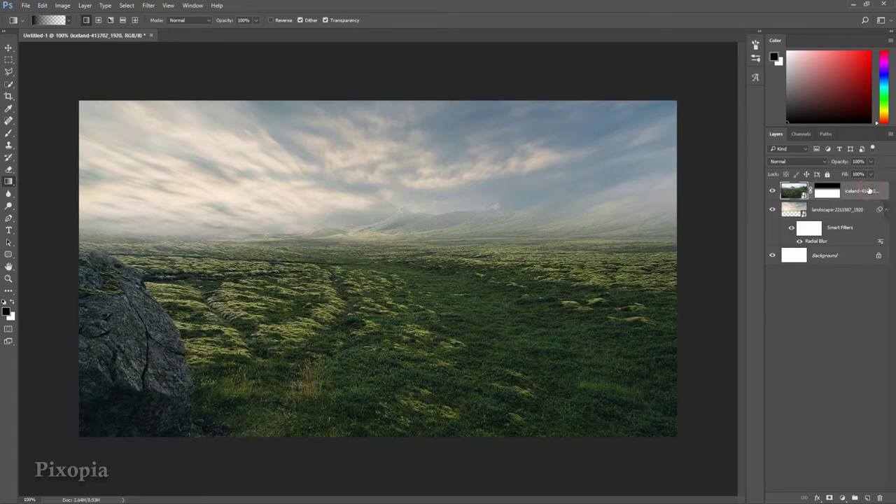
# - Place the old-1143193_1920 house photo as an embedded layer
pyautogui.click(23, 7)
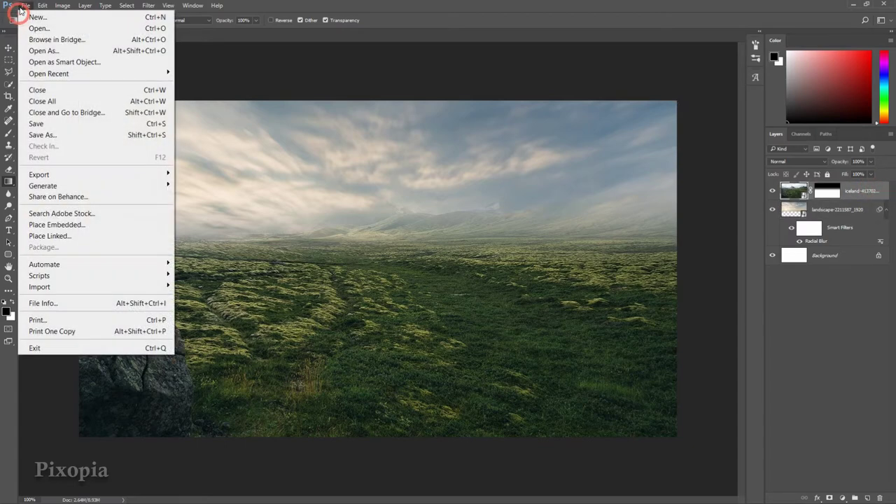
pyautogui.click(70, 226)
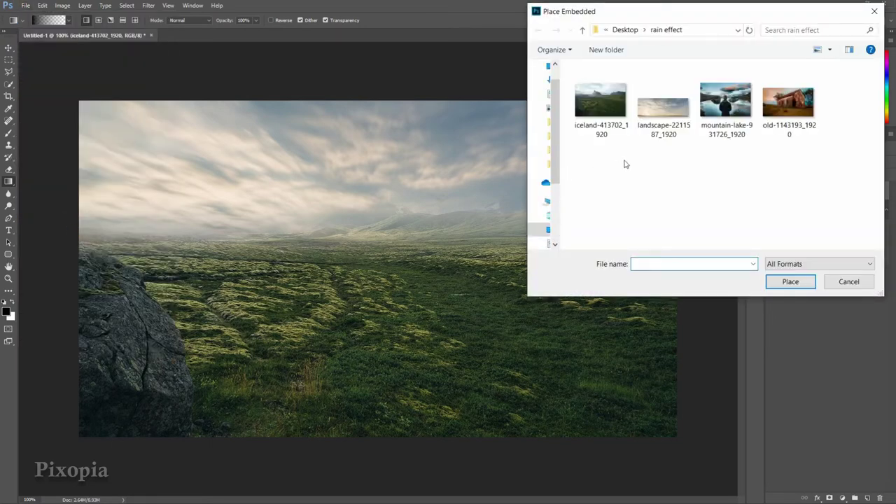
pyautogui.click(788, 105)
pyautogui.click(782, 283)
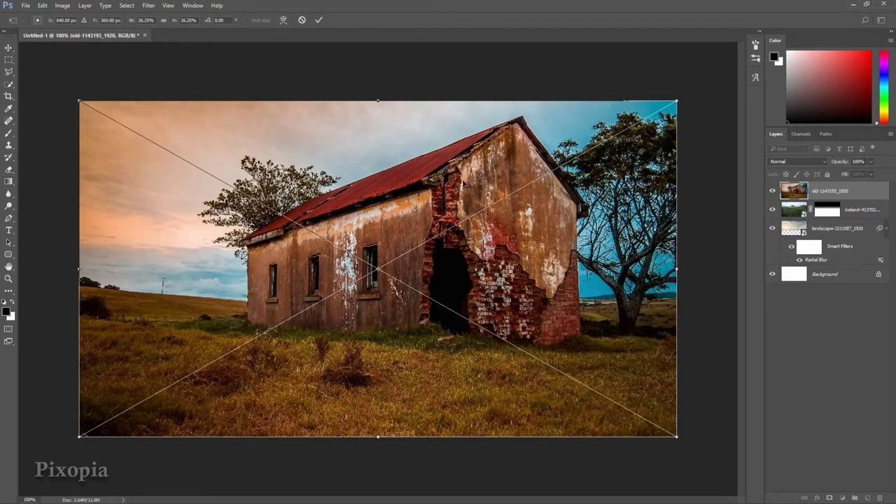
pyautogui.click(320, 21)
pyautogui.press('g')
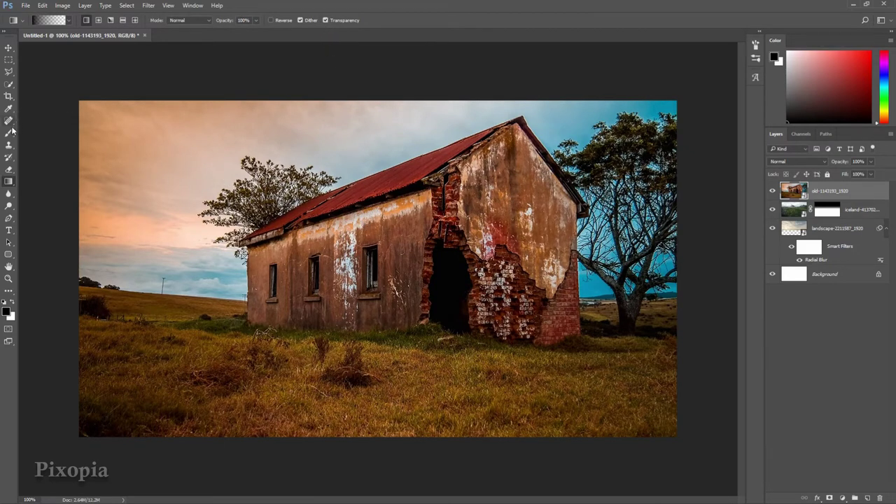
# - Outline the house with the Polygonal Lasso to select just the building
pyautogui.click(8, 73)
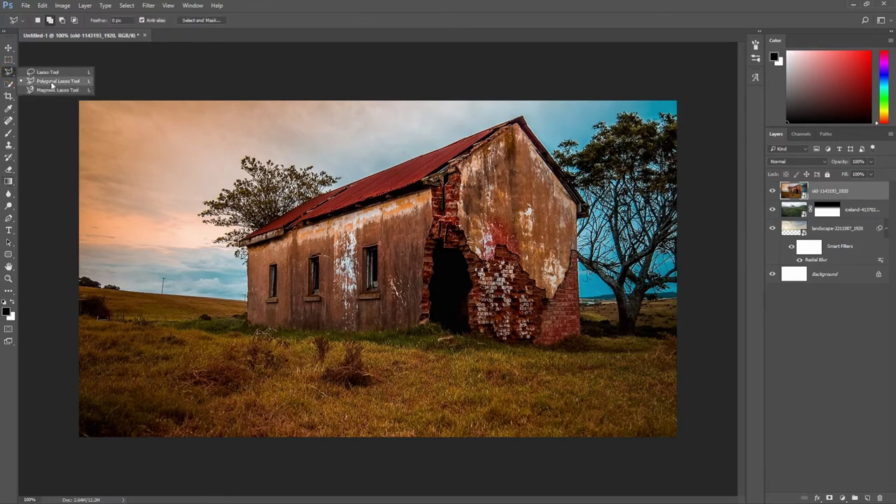
pyautogui.click(59, 82)
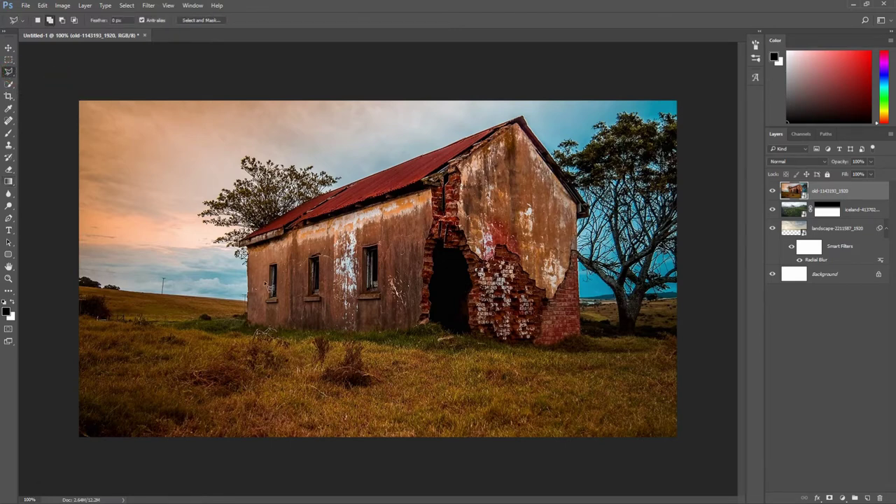
pyautogui.scroll(3, 244, 294)
pyautogui.scroll(1, 244, 294)
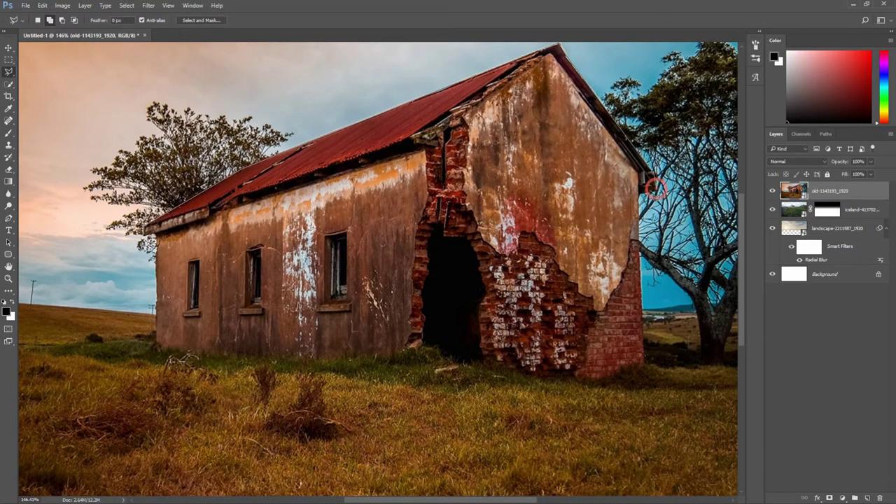
pyautogui.click(643, 191)
pyautogui.click(643, 388)
pyautogui.click(339, 386)
pyautogui.click(254, 376)
pyautogui.click(153, 360)
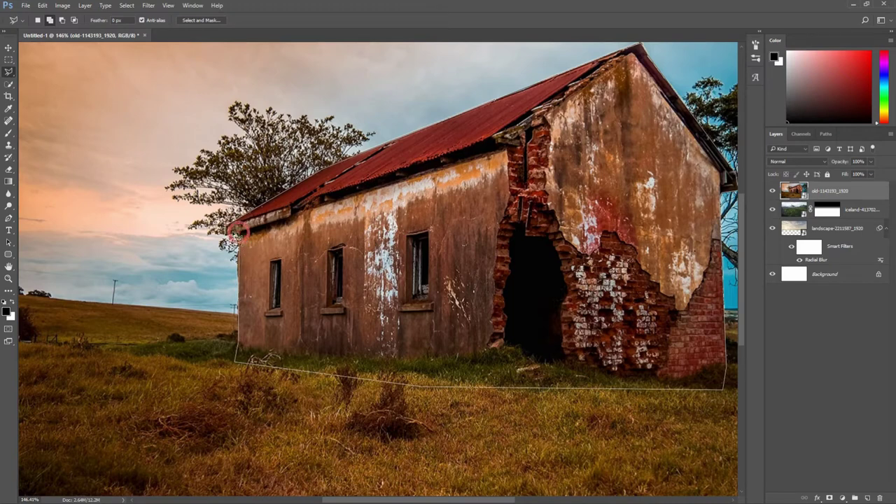
pyautogui.click(228, 230)
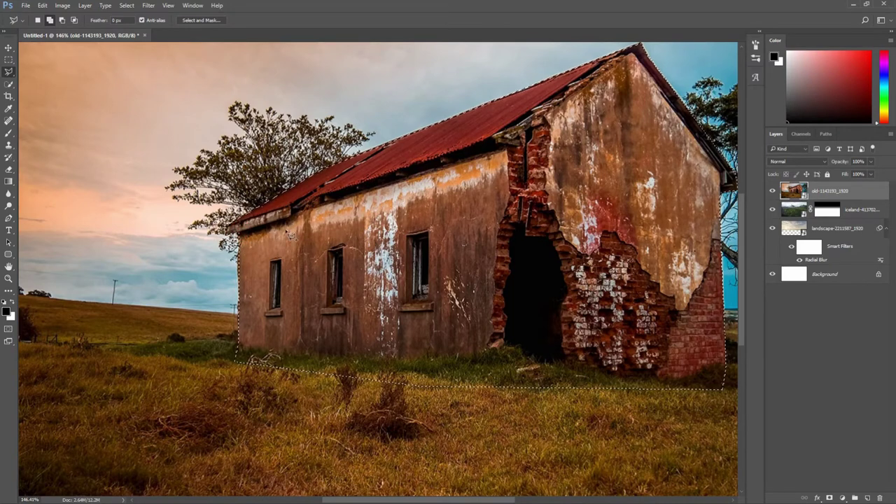
# - Turn the house selection into a layer mask and zoom out to the whole composite
pyautogui.scroll(-2, 348, 225)
pyautogui.scroll(-1, 349, 226)
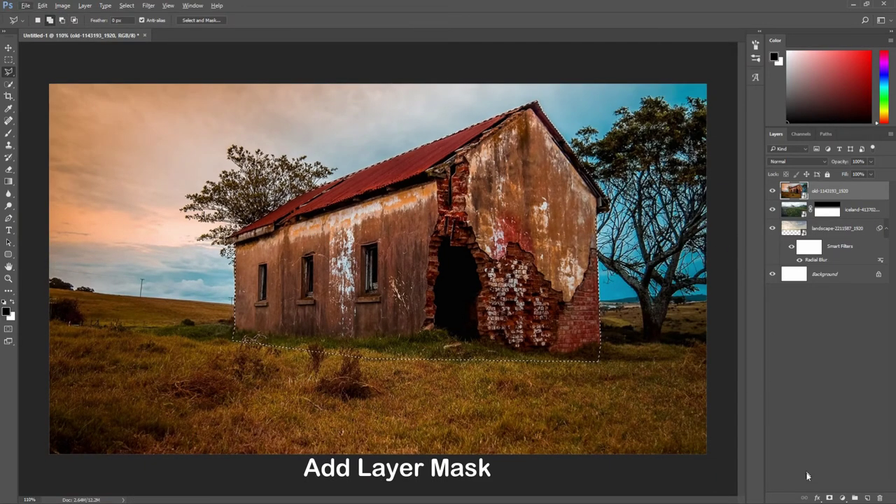
pyautogui.click(830, 497)
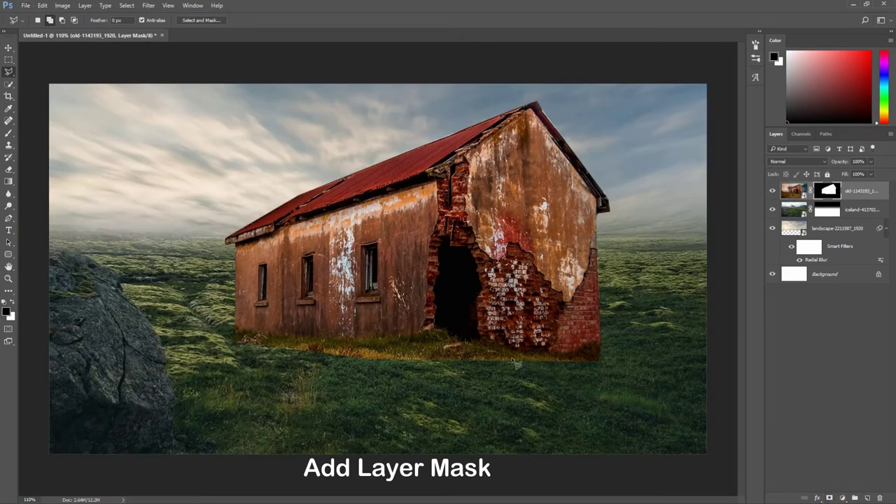
pyautogui.hotkey('ctrl', '-')
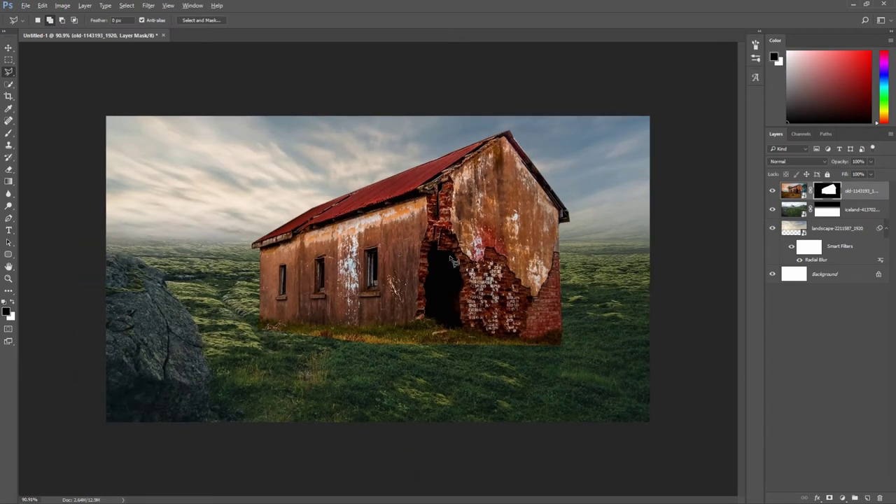
# - Scale the masked house down and shift it left so it sits farther back
pyautogui.click(8, 47)
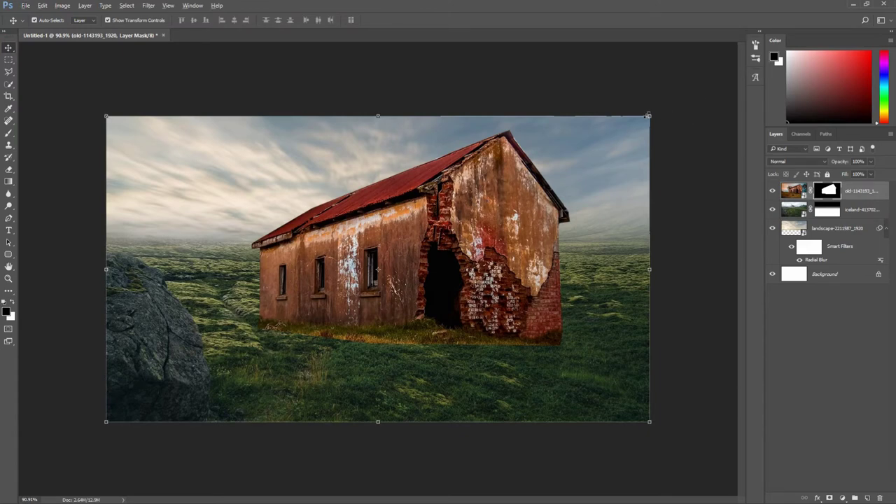
pyautogui.moveTo(648, 116); pyautogui.dragTo(569, 161)
pyautogui.moveTo(493, 243); pyautogui.dragTo(466, 232)
pyautogui.moveTo(552, 162); pyautogui.dragTo(530, 160)
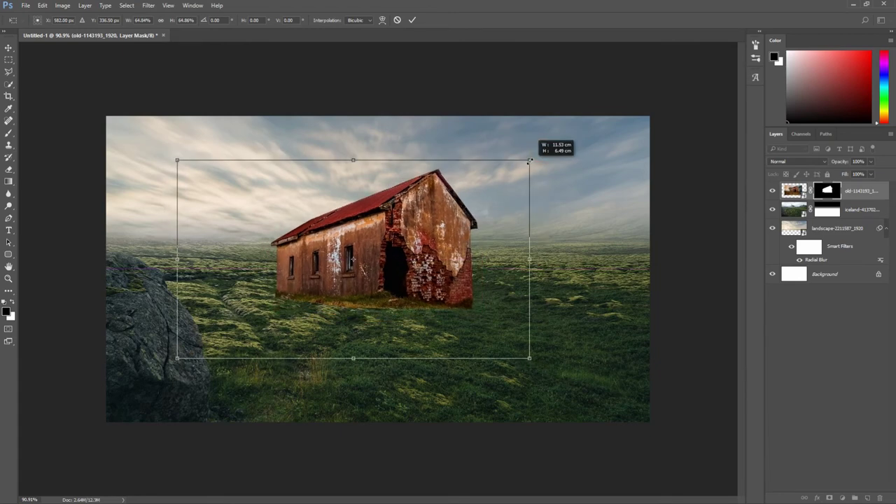
pyautogui.hotkey('ctrl', '1')
pyautogui.click(412, 19)
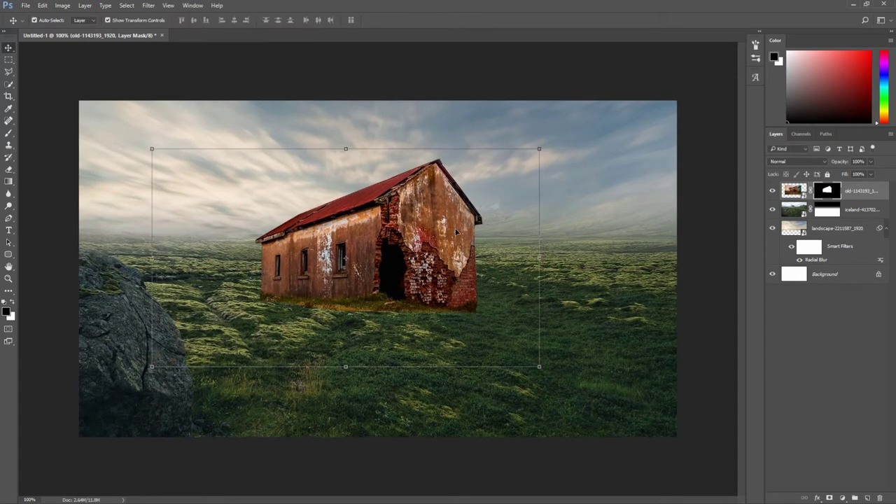
pyautogui.moveTo(539, 149); pyautogui.dragTo(527, 155)
pyautogui.click(412, 20)
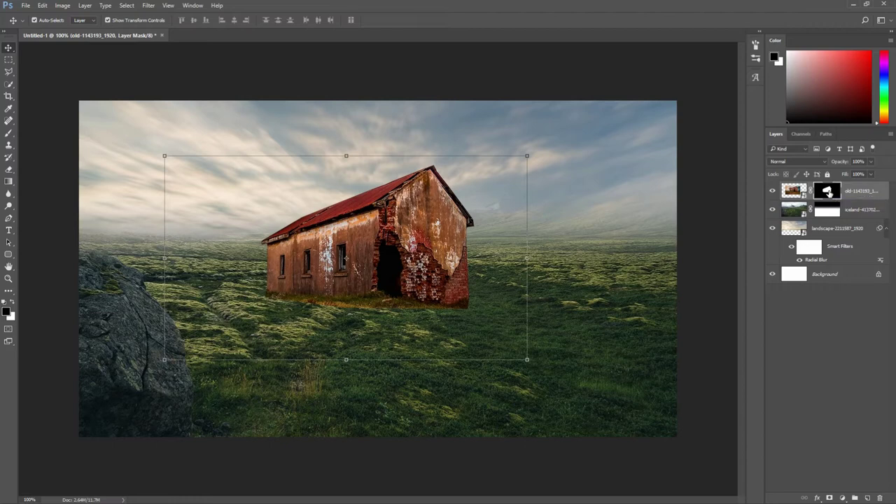
# - Choose the Brush tool with the 2165 grass brush preset
pyautogui.click(9, 133)
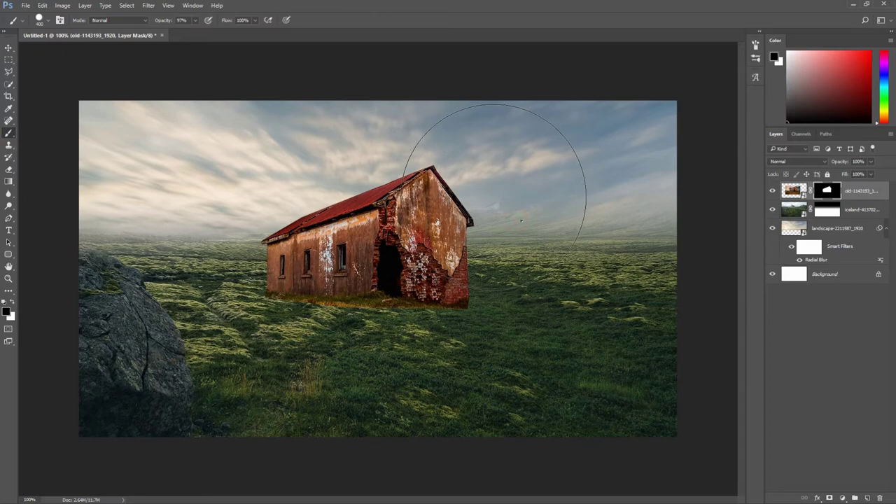
pyautogui.rightClick(521, 222)
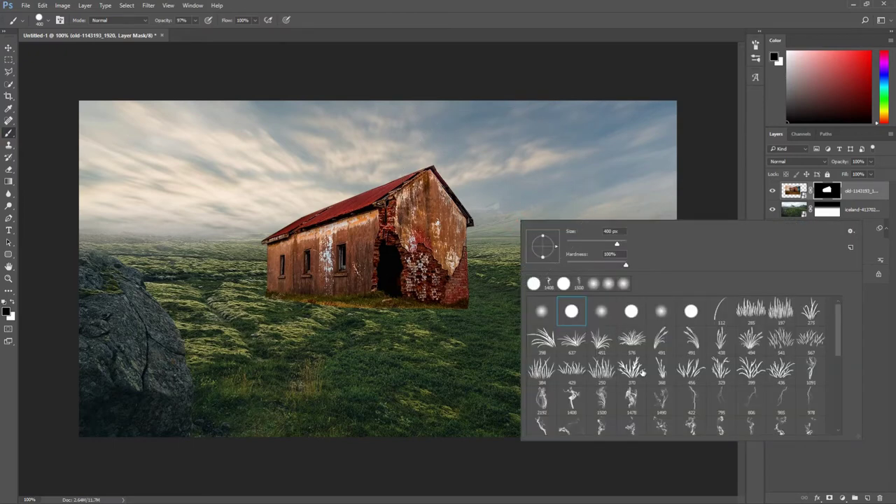
pyautogui.scroll(-2, 656, 367)
pyautogui.scroll(-2, 658, 368)
pyautogui.scroll(-2, 658, 368)
pyautogui.scroll(-1, 659, 369)
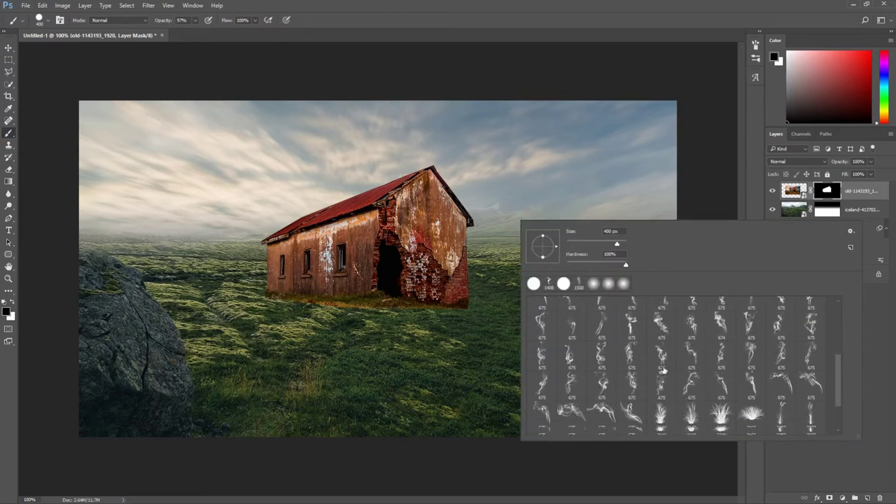
pyautogui.scroll(-1, 773, 424)
pyautogui.scroll(-1, 772, 425)
pyautogui.scroll(-1, 772, 425)
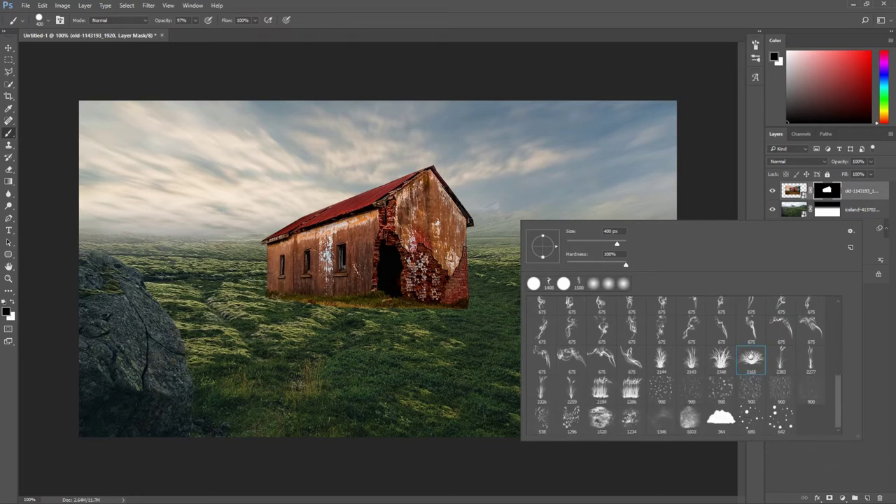
pyautogui.click(751, 359)
pyautogui.press('Return')
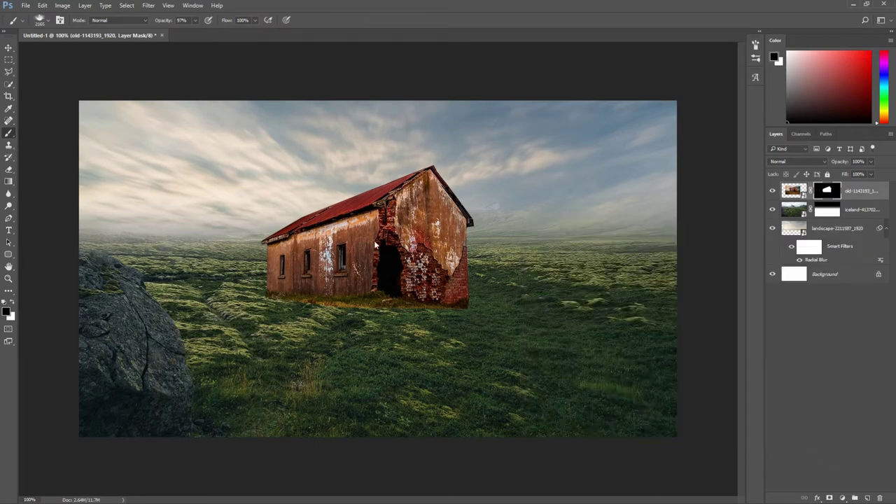
# - Shrink the brush to about 98 px and paint out the yellow strip on the house mask
pyautogui.moveTo(448, 289)
pyautogui.mouseDown()
pyautogui.moveTo(390, 289)
pyautogui.moveTo(390, 274)
pyautogui.moveTo(369, 308)
pyautogui.moveTo(379, 317)
pyautogui.mouseUp()
pyautogui.scroll(4, 403, 302)
pyautogui.scroll(1, 420, 301)
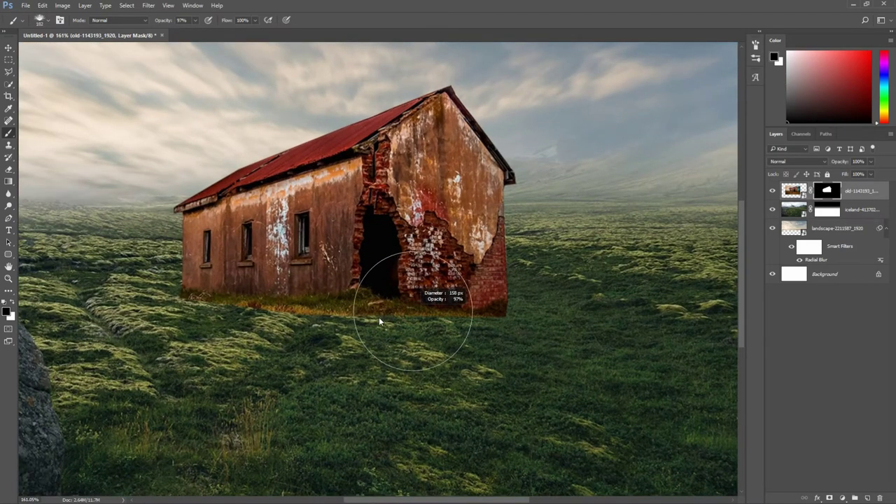
pyautogui.moveTo(448, 322); pyautogui.dragTo(412, 325)
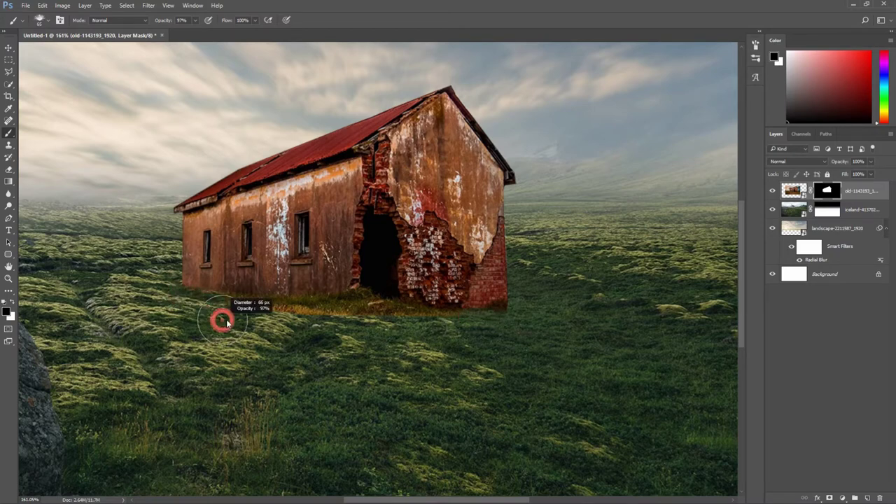
pyautogui.moveTo(266, 301); pyautogui.dragTo(442, 311)
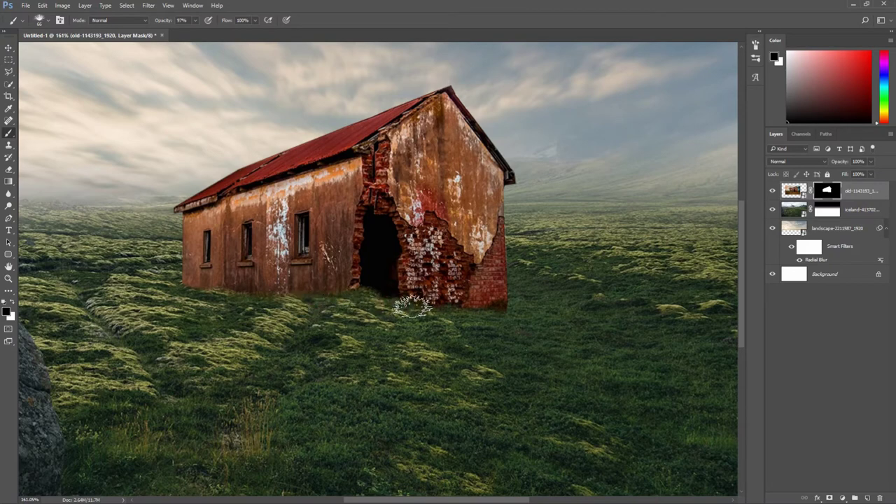
pyautogui.moveTo(420, 308); pyautogui.dragTo(464, 320)
pyautogui.hotkey('ctrl', '1')
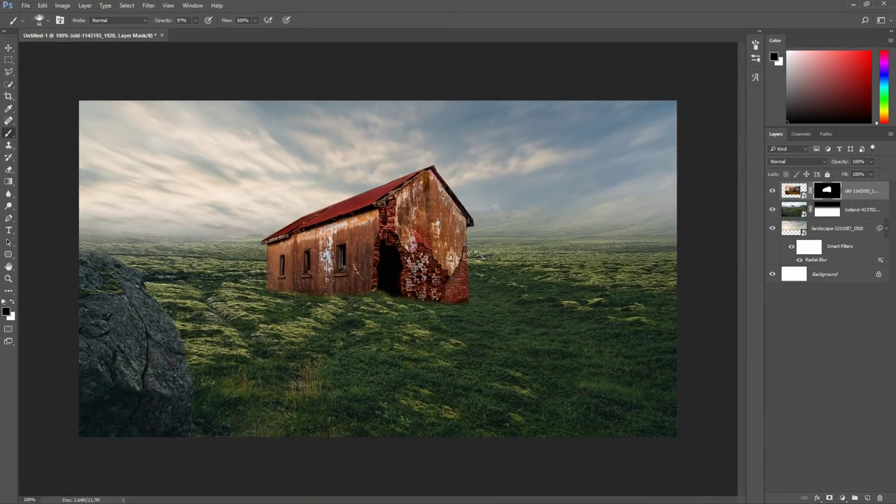
# - Put the blurred landscape sky layer into a new group named Cloud
pyautogui.click(9, 48)
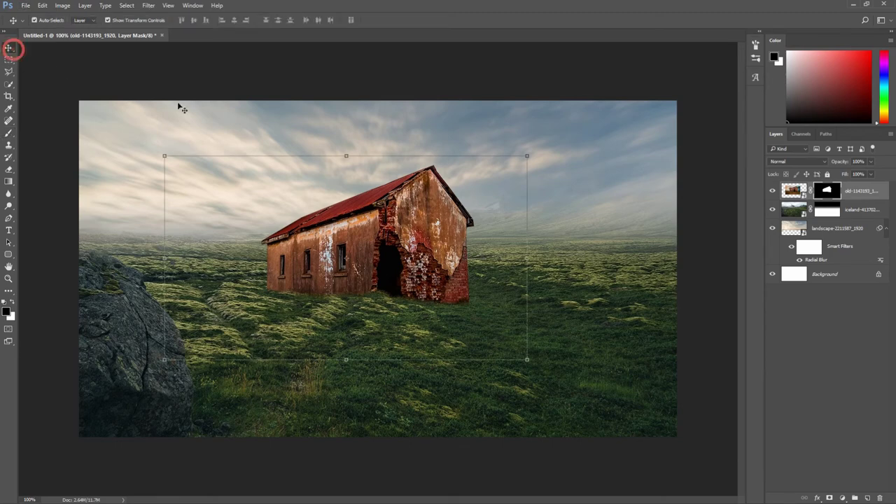
pyautogui.hotkey('ctrl', '+')
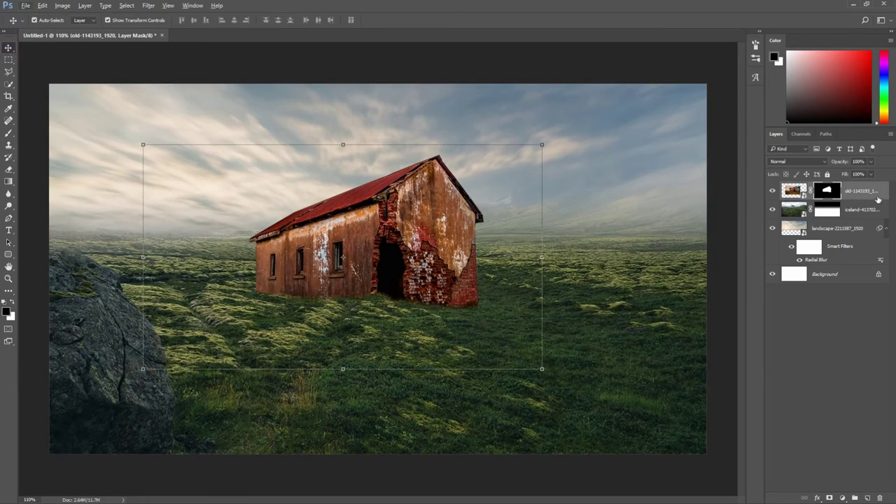
pyautogui.click(877, 200)
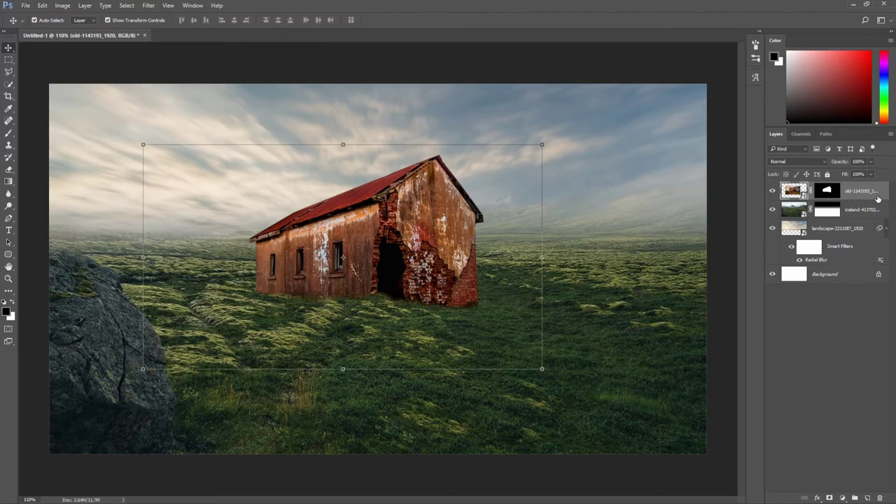
pyautogui.click(857, 229)
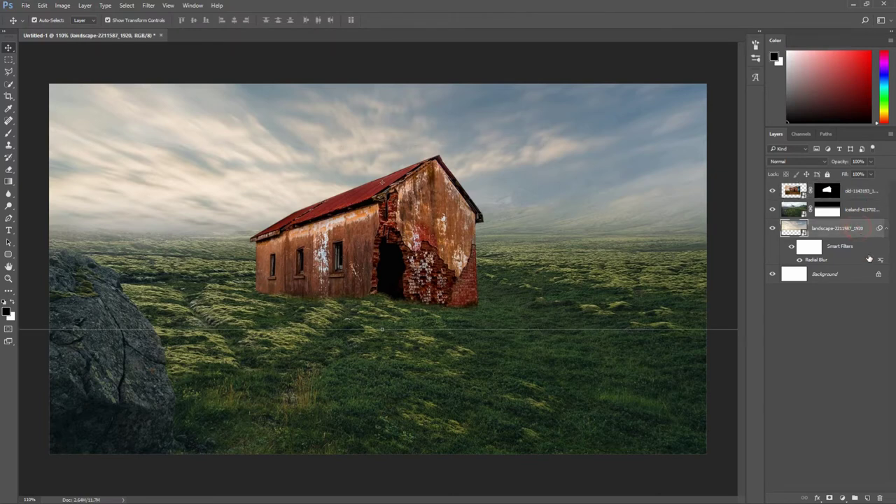
pyautogui.click(854, 498)
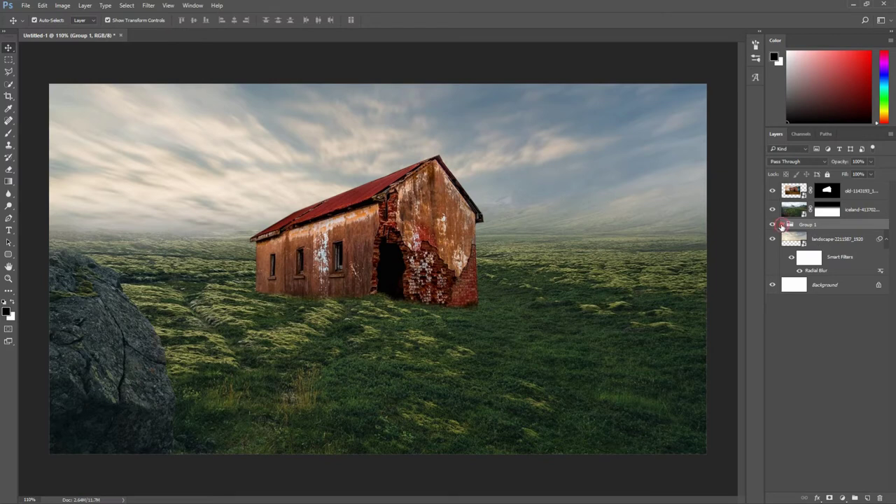
pyautogui.moveTo(827, 239); pyautogui.dragTo(831, 224)
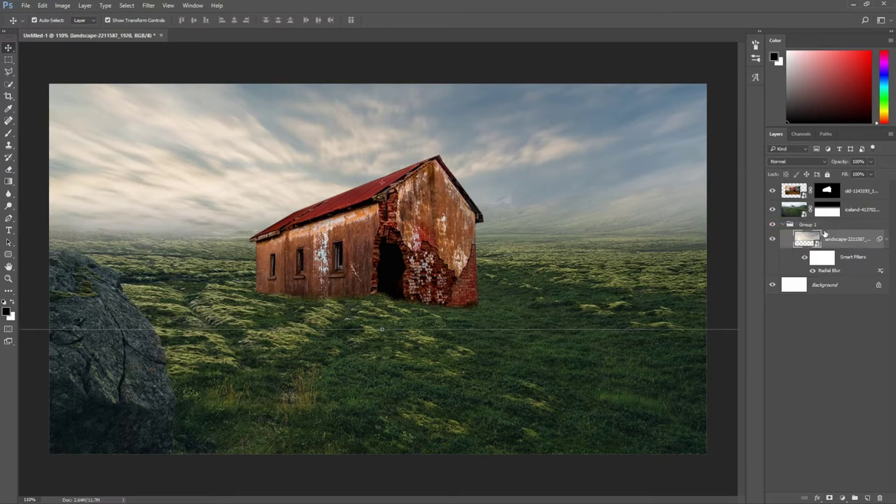
pyautogui.doubleClick(807, 224)
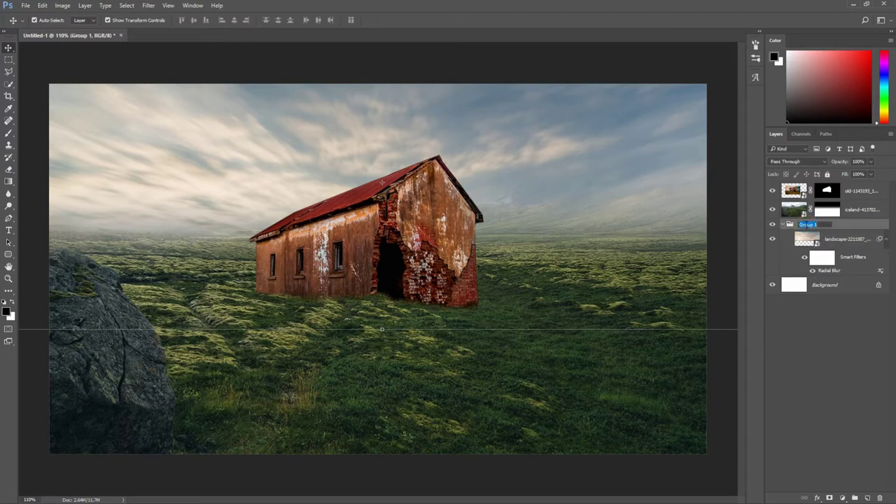
pyautogui.write('Cloud')
pyautogui.click(782, 229)
pyautogui.click(781, 225)
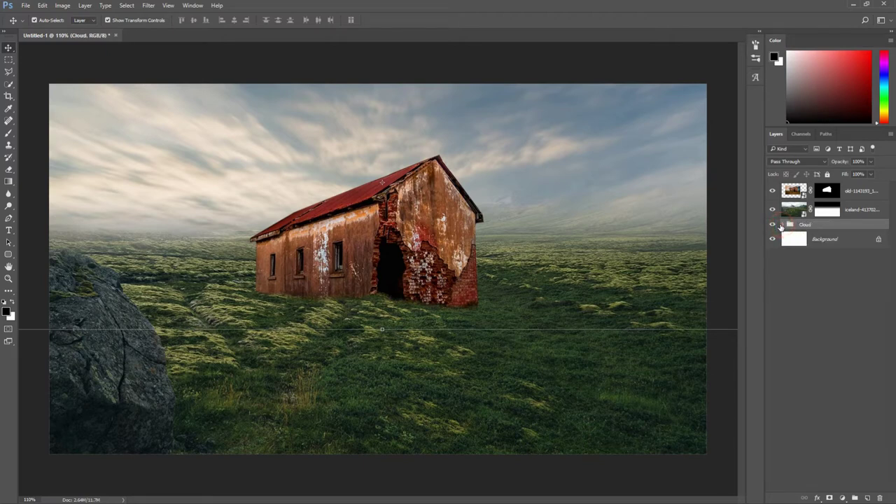
# - Put the iceland field layer into a new group named Landscape
pyautogui.click(853, 210)
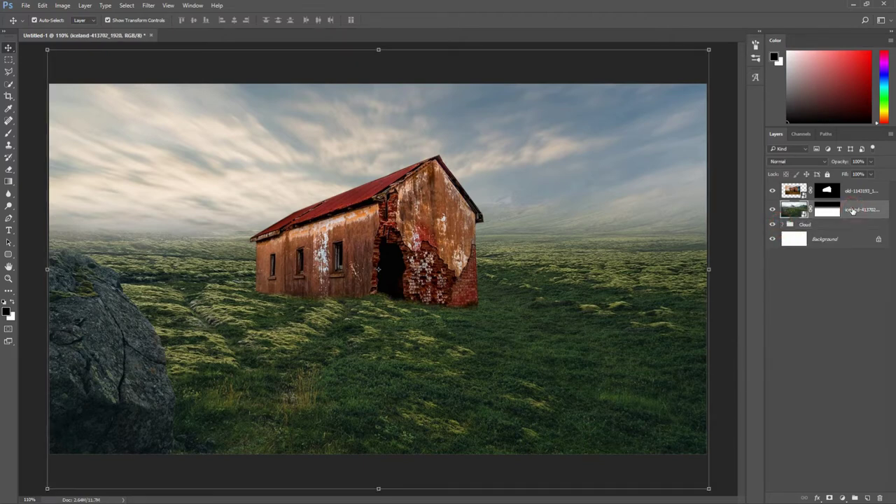
pyautogui.click(853, 497)
pyautogui.moveTo(829, 219); pyautogui.dragTo(827, 207)
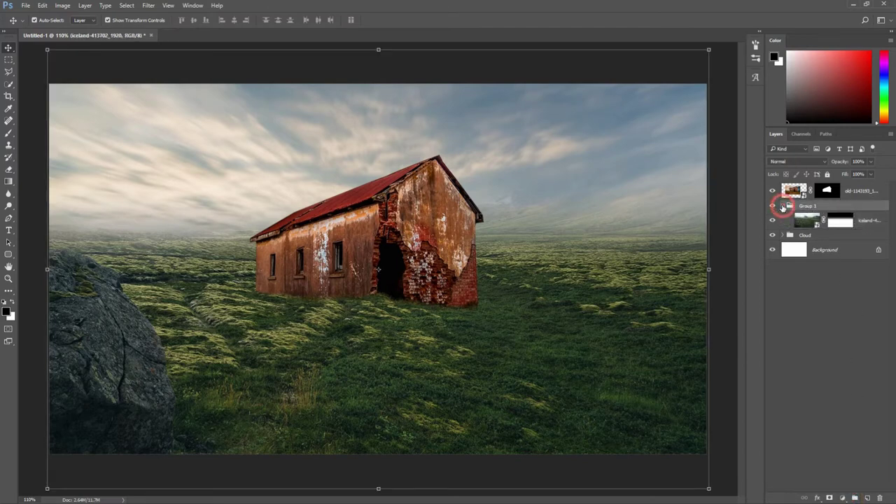
pyautogui.click(781, 208)
pyautogui.doubleClick(807, 206)
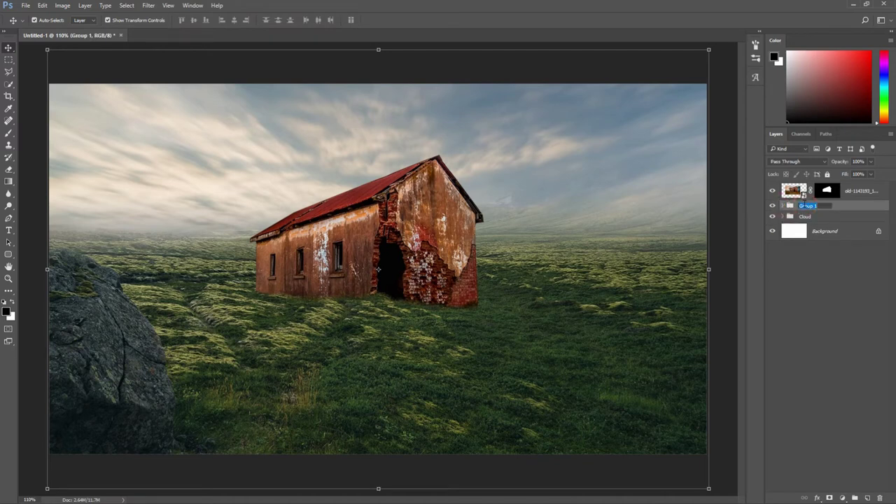
pyautogui.press('BackSpace')
pyautogui.write('Landscape')
pyautogui.click(868, 191)
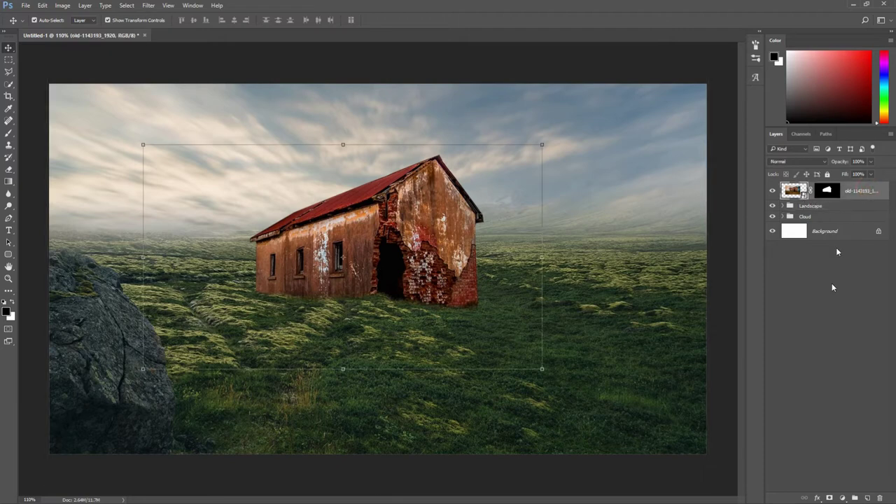
# - Put the house layer into a new group named Home
pyautogui.click(855, 498)
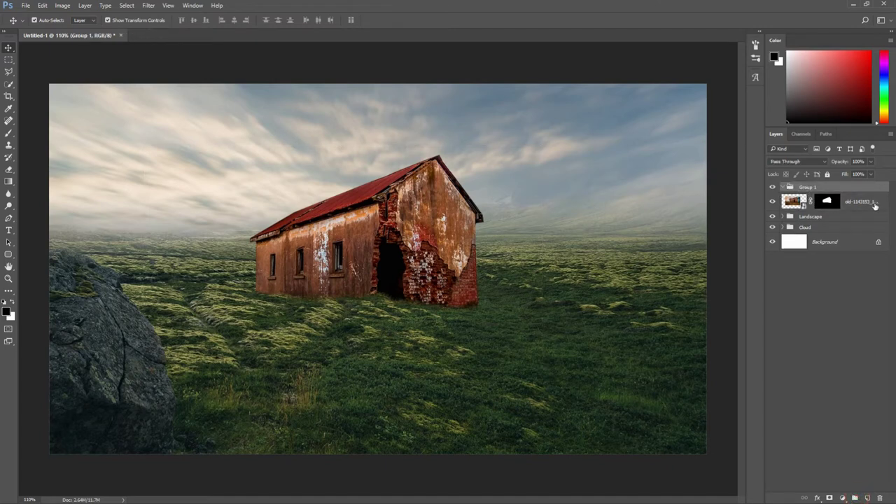
pyautogui.moveTo(858, 201); pyautogui.dragTo(789, 186)
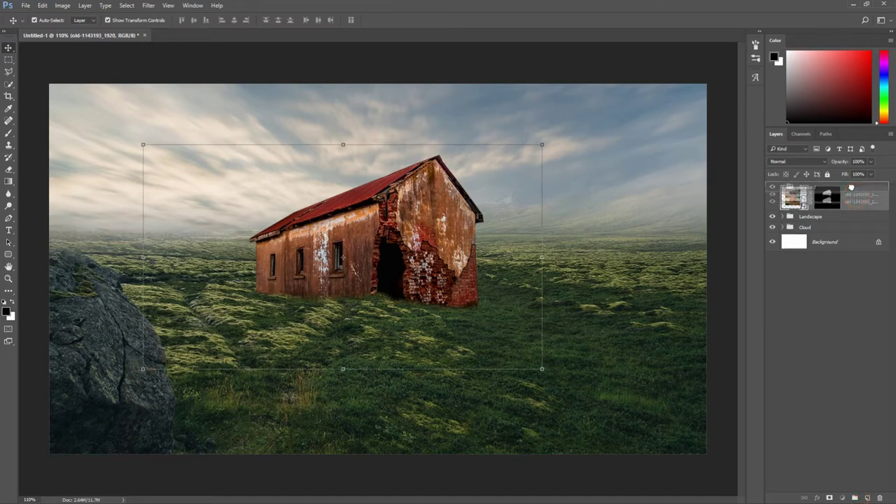
pyautogui.click(783, 187)
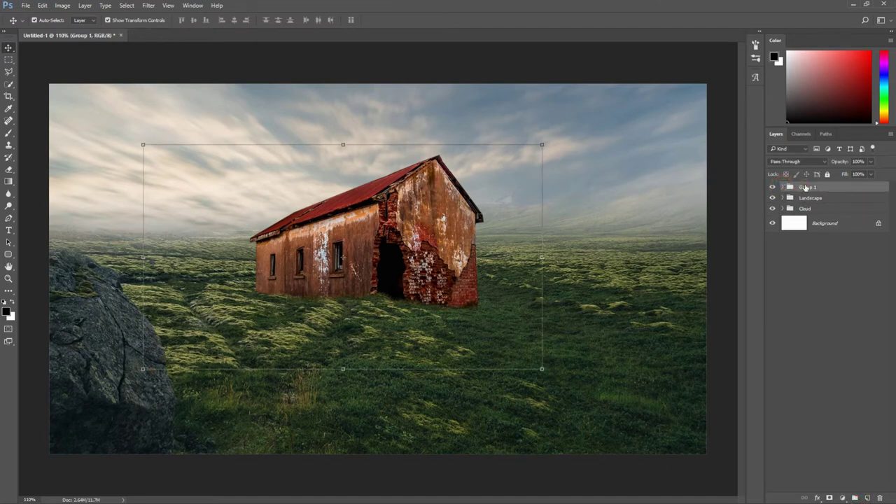
pyautogui.doubleClick(805, 187)
pyautogui.write('Home')
pyautogui.press('Return')
pyautogui.click(836, 211)
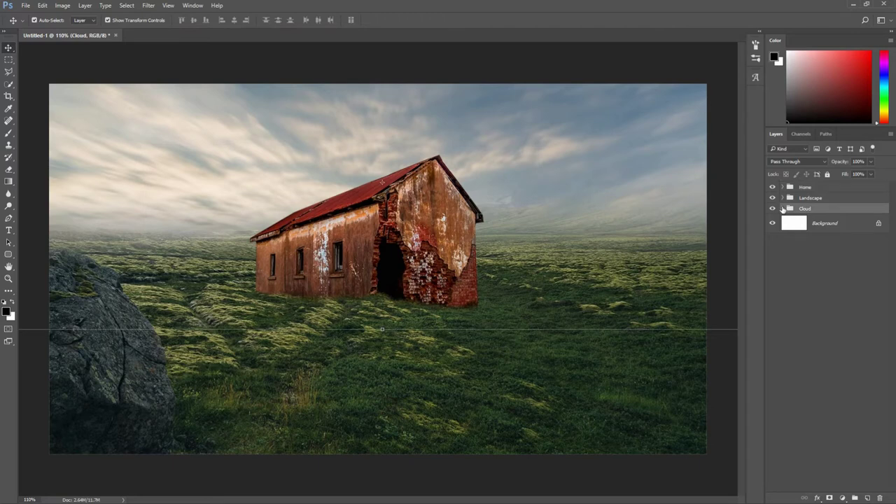
# - Clip a Hue/Saturation layer to the sky with Colorize on, Hue 218, Saturation 27
pyautogui.click(783, 209)
pyautogui.click(842, 222)
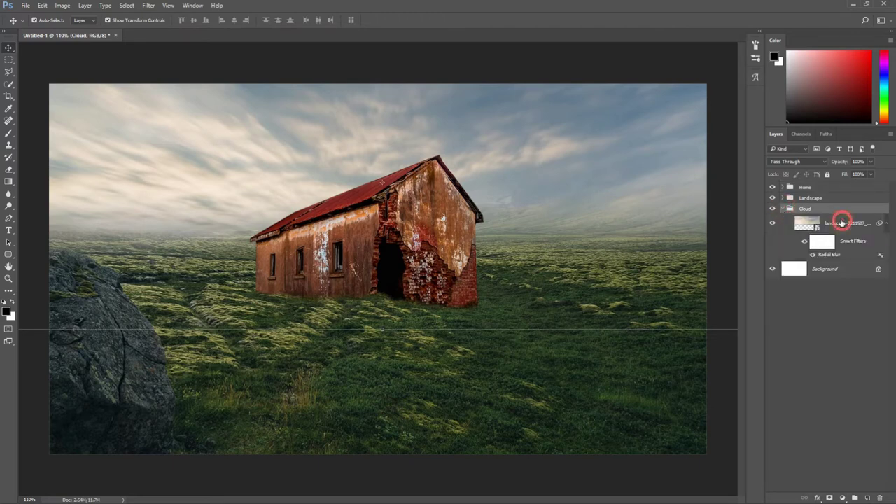
pyautogui.click(842, 498)
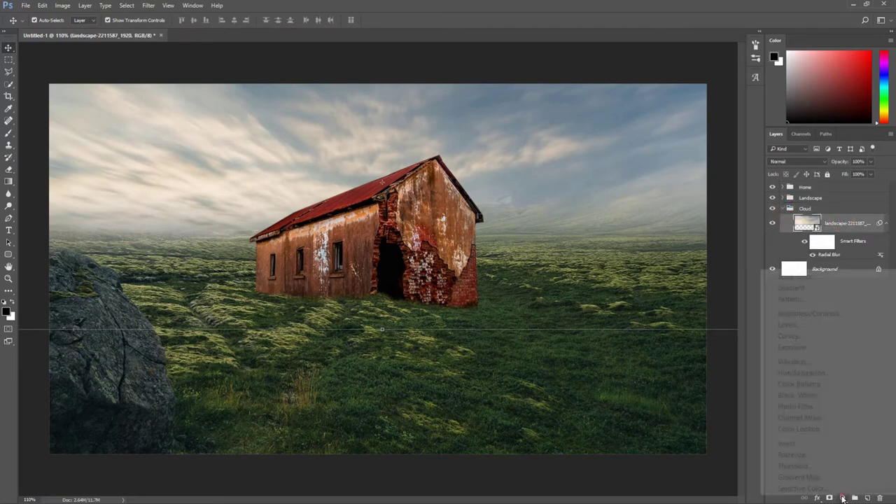
pyautogui.click(814, 373)
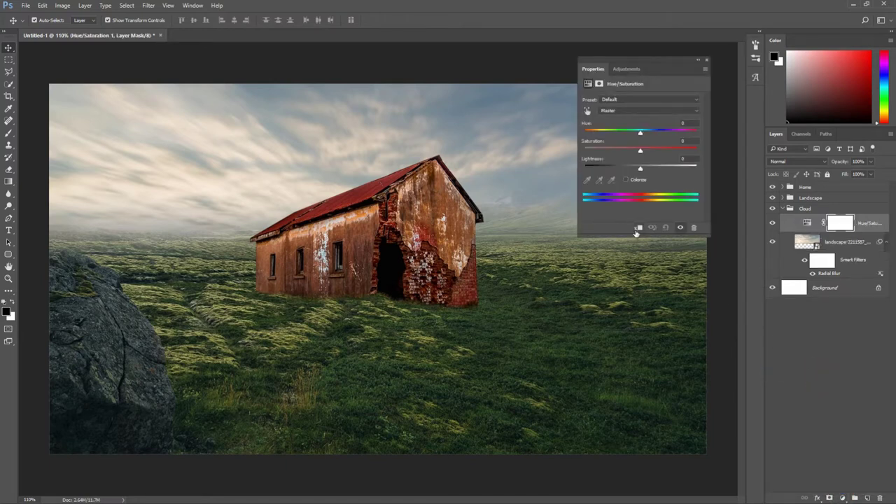
pyautogui.click(637, 231)
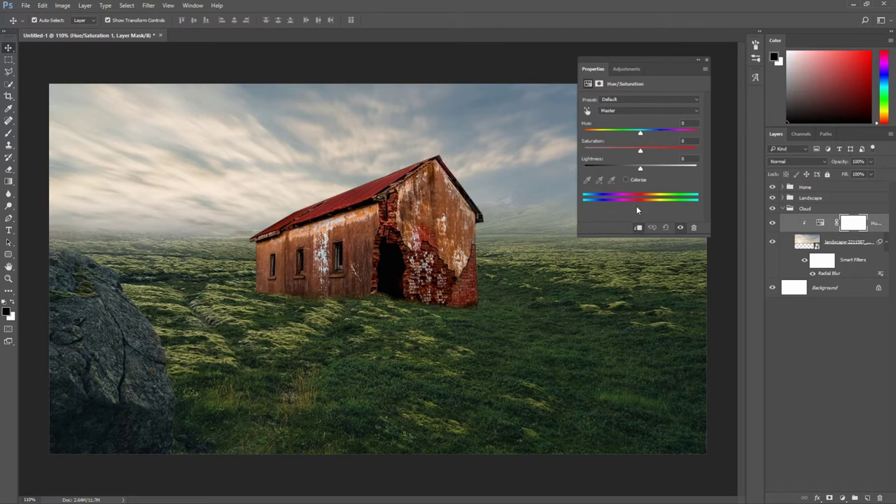
pyautogui.click(625, 179)
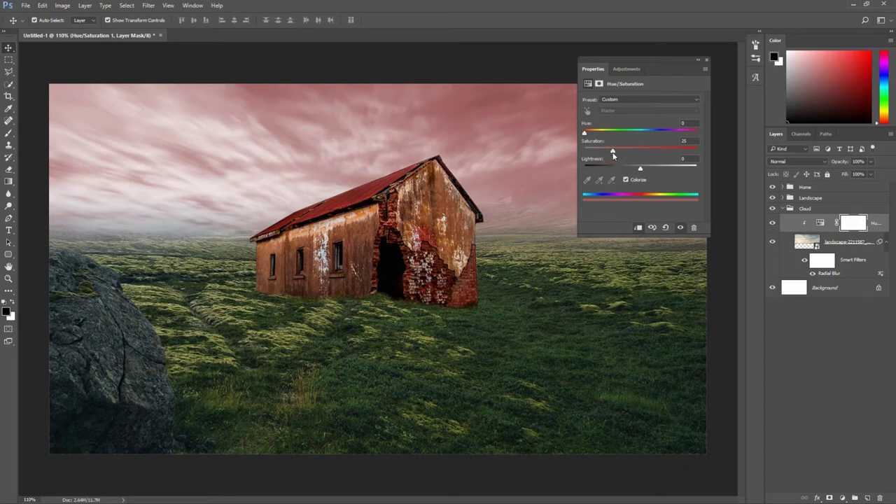
pyautogui.moveTo(584, 133); pyautogui.dragTo(653, 135)
# - Add a Curves adjustment clipped to the sky layer, dragging the top-right point down to darken it
pyautogui.click(707, 60)
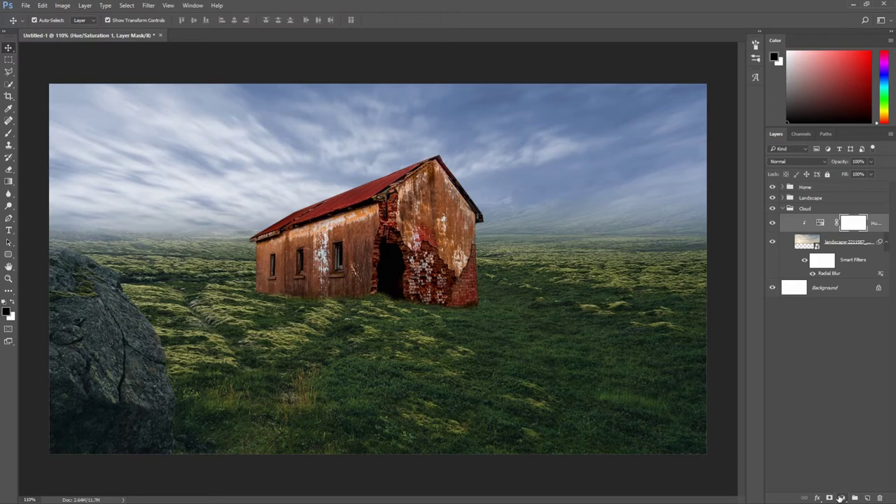
pyautogui.click(841, 497)
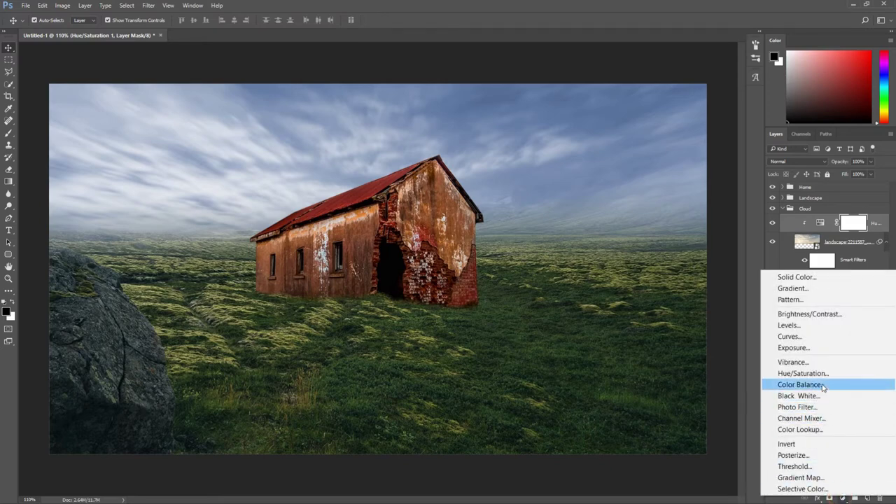
pyautogui.click(812, 337)
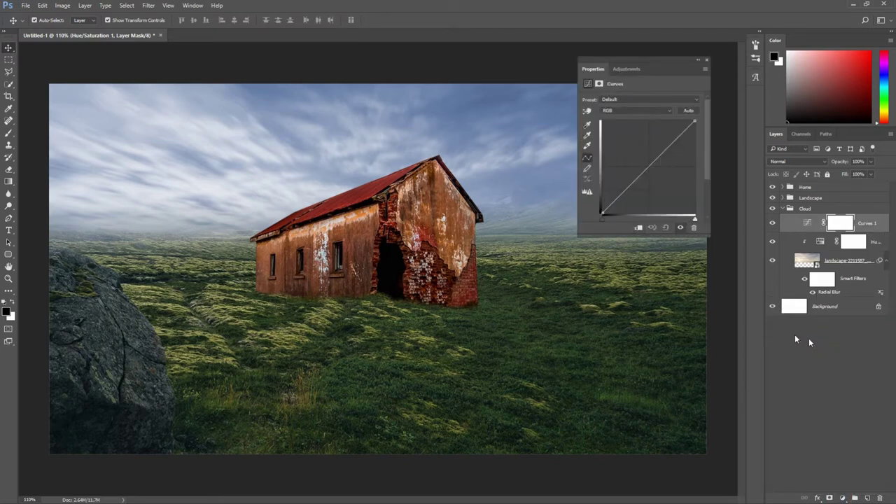
pyautogui.click(638, 229)
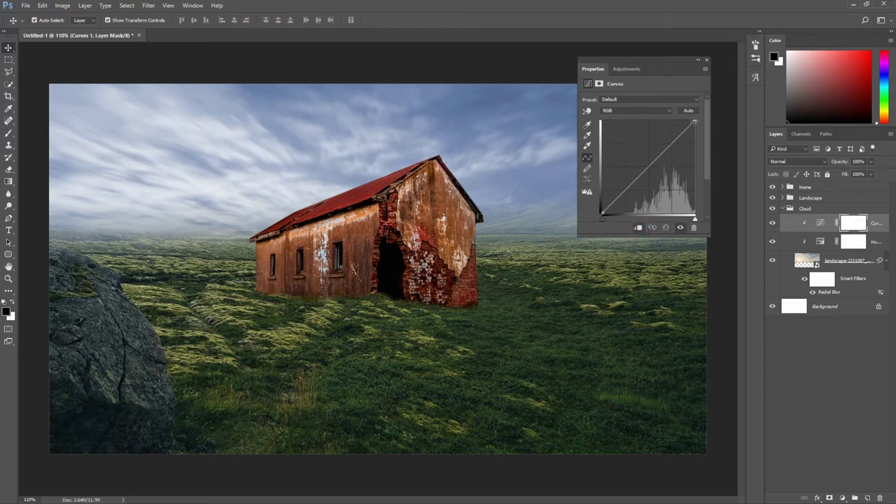
pyautogui.moveTo(694, 122); pyautogui.dragTo(703, 150)
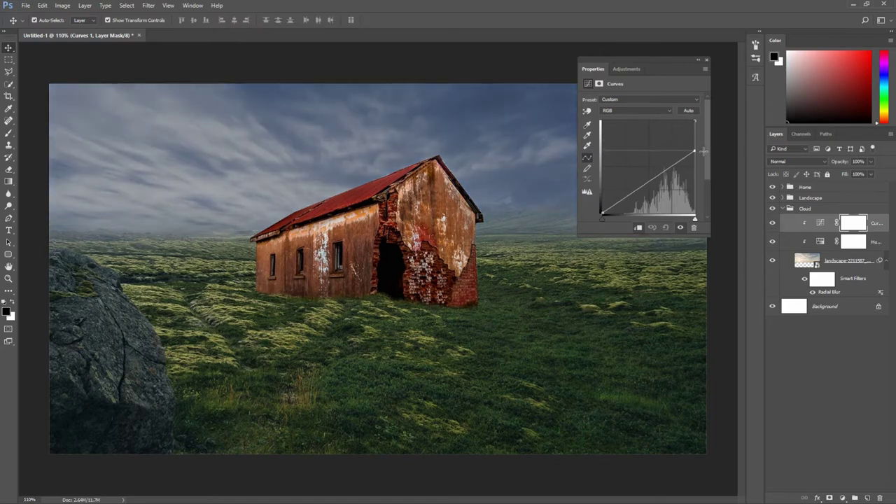
pyautogui.moveTo(704, 151); pyautogui.dragTo(712, 169)
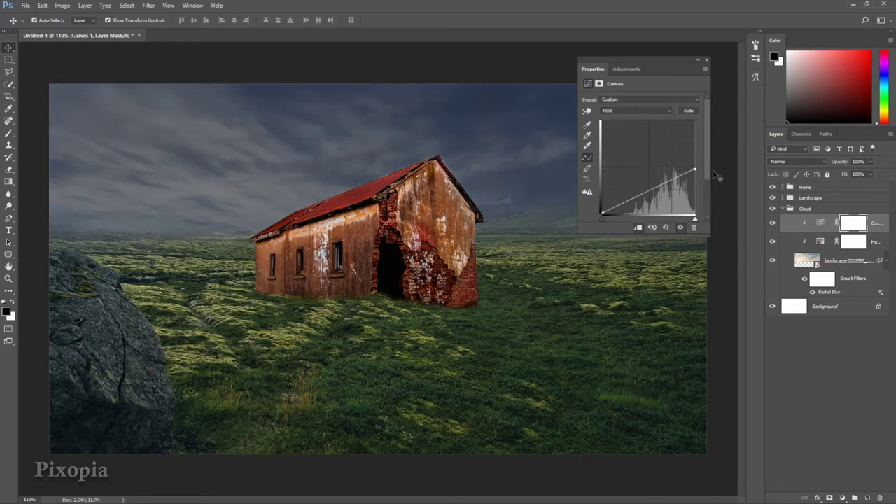
pyautogui.click(706, 60)
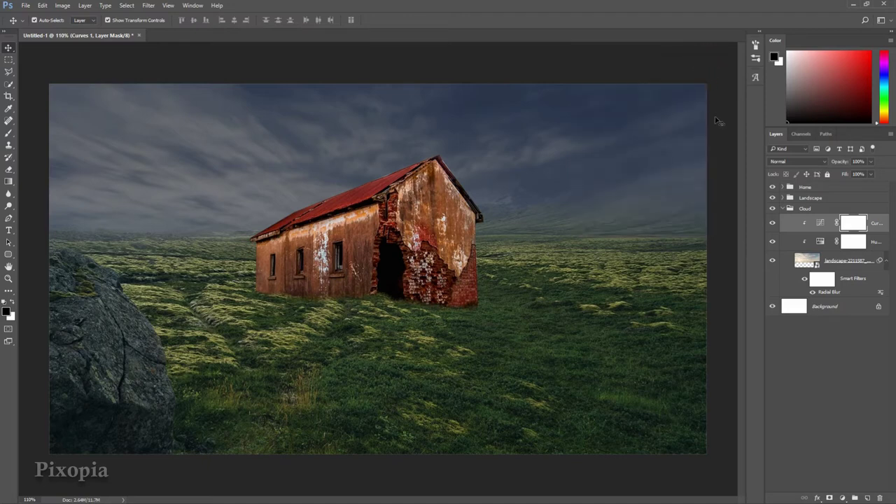
# - Add an empty Layer 1 above the iceland photo inside the Landscape group
pyautogui.click(787, 210)
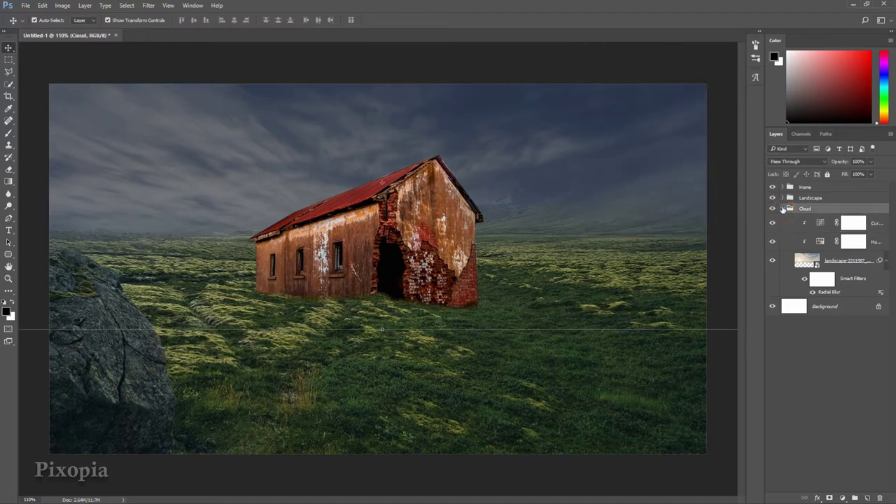
pyautogui.click(814, 198)
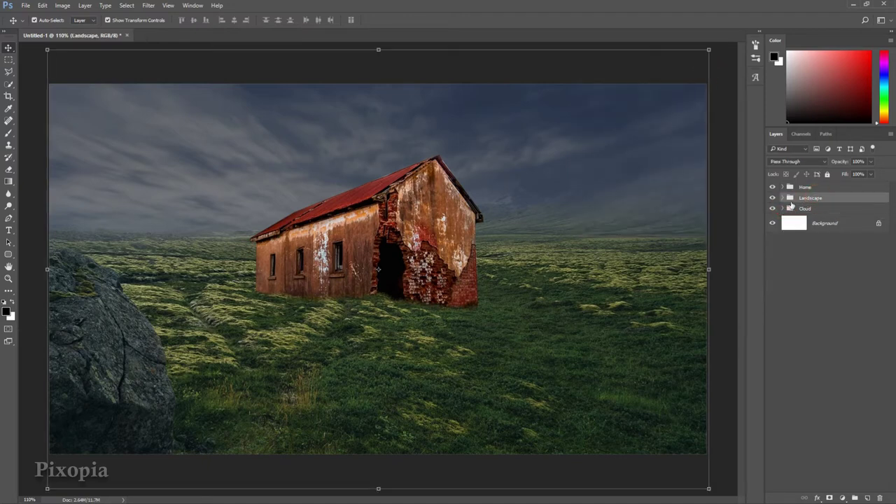
pyautogui.click(782, 198)
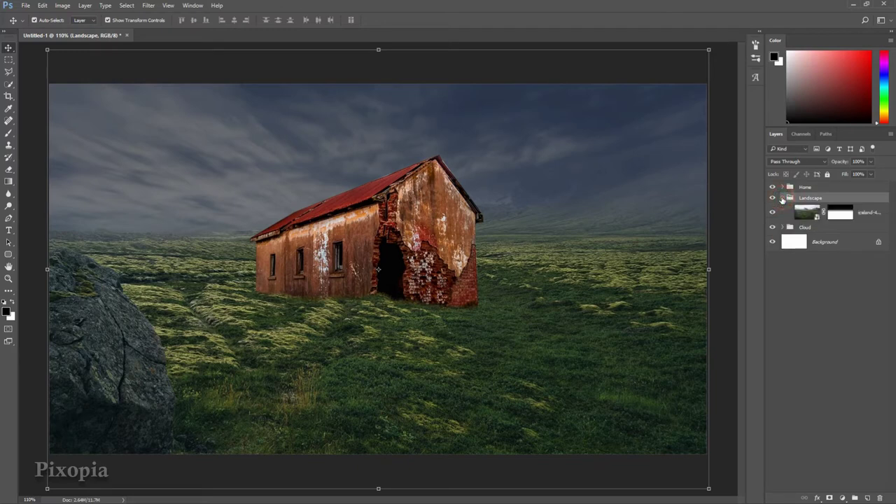
pyautogui.click(867, 211)
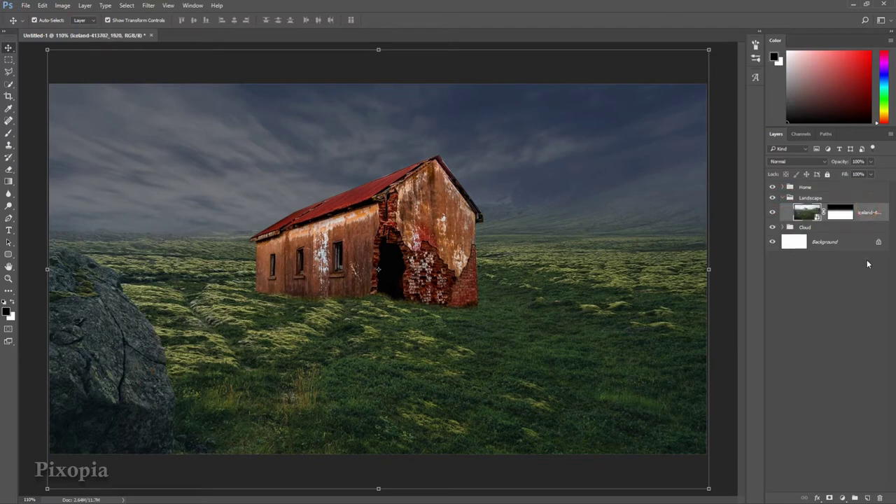
pyautogui.click(865, 498)
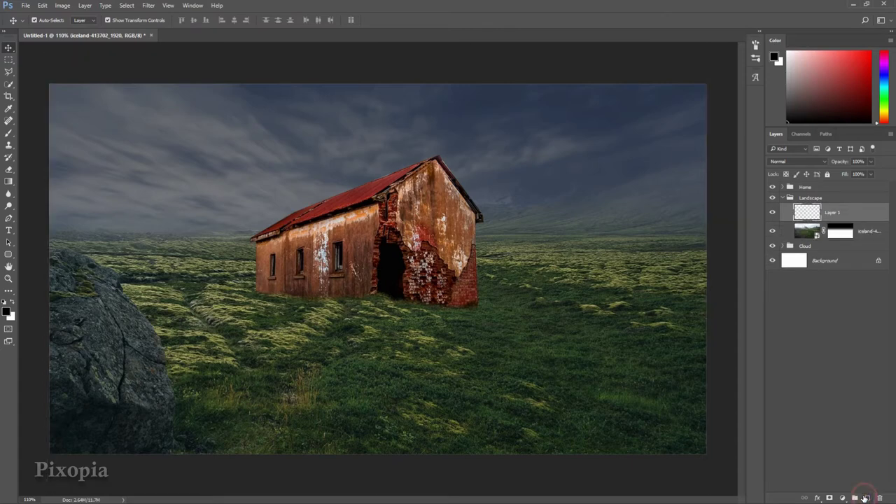
# - Set the foreground colour to #23354c
pyautogui.click(7, 310)
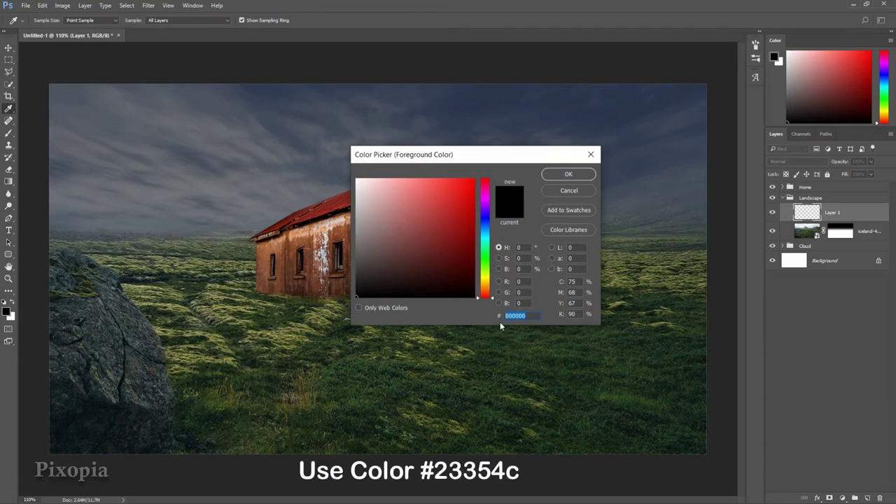
pyautogui.write('233')
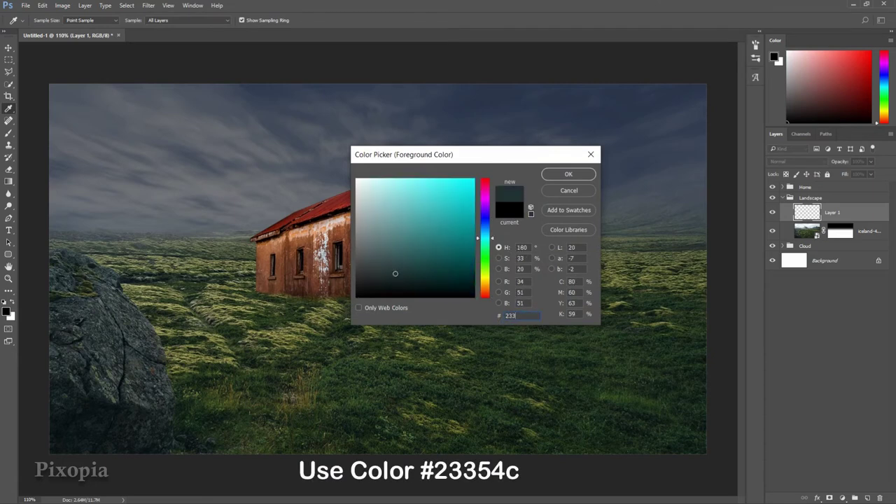
pyautogui.write('54')
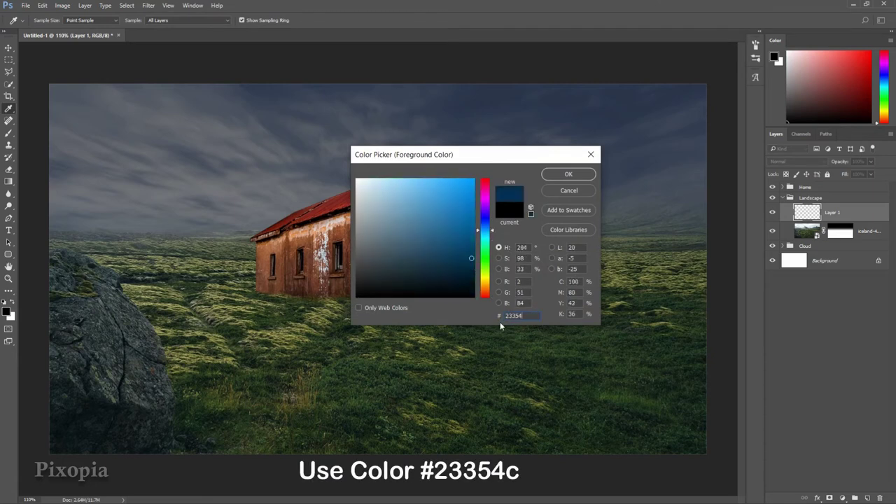
pyautogui.write('c')
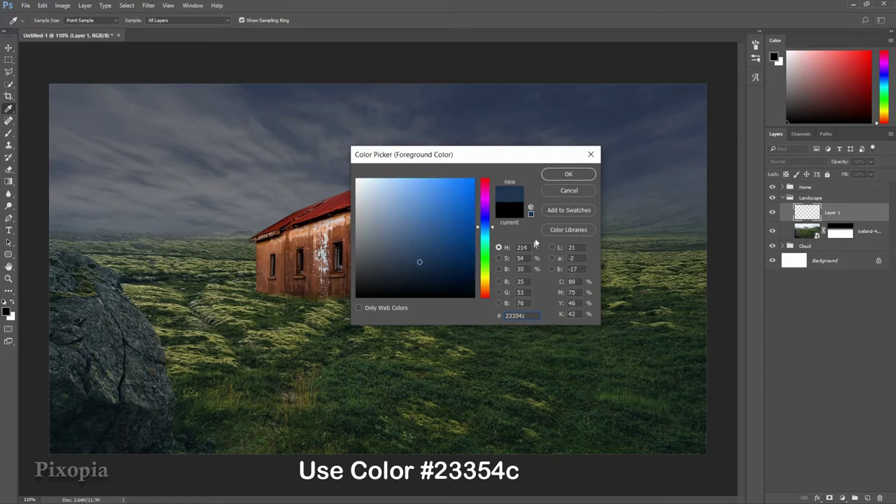
pyautogui.click(557, 175)
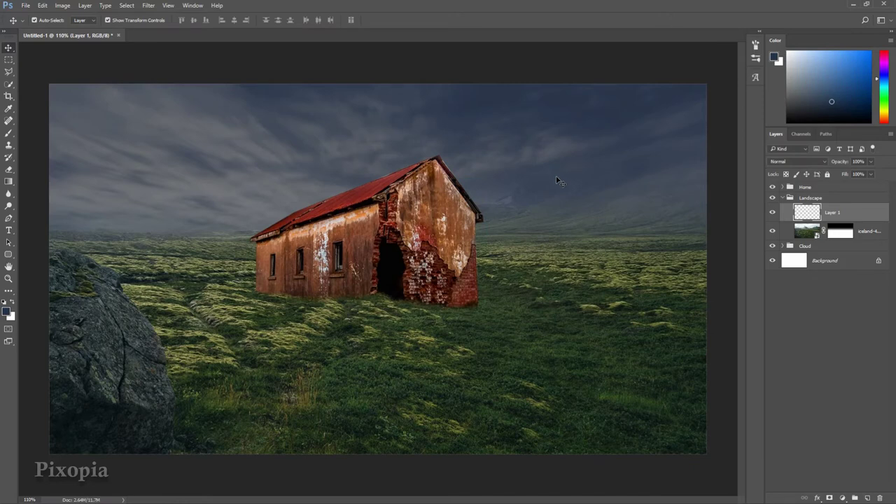
# - Paint Bucket-fill Layer 1 with #23354c and clip it to the landscape photo
pyautogui.click(9, 182)
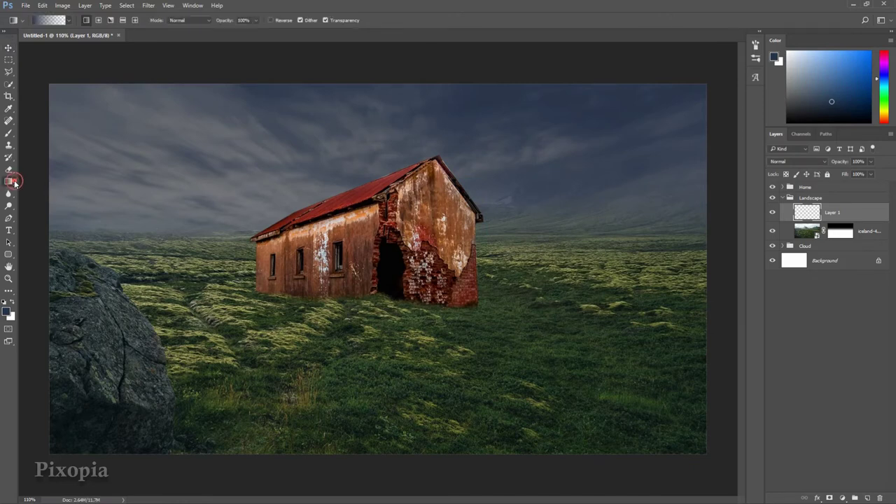
pyautogui.rightClick(8, 181)
pyautogui.click(41, 191)
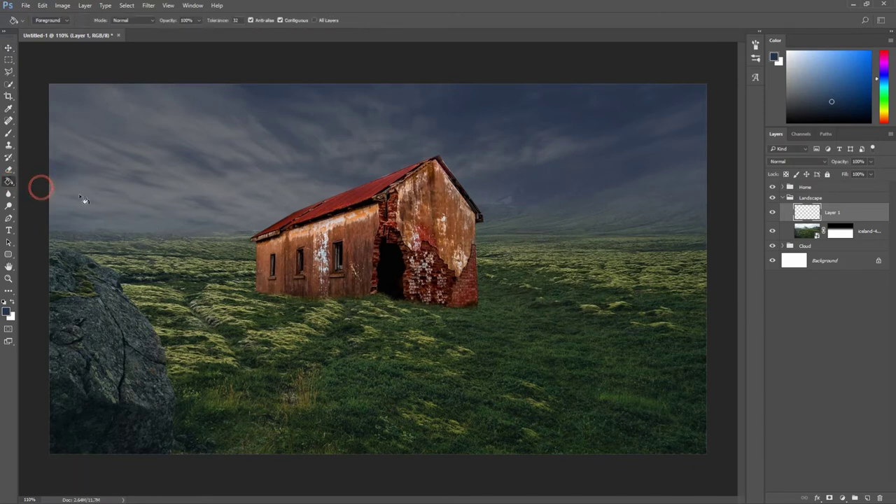
pyautogui.click(236, 203)
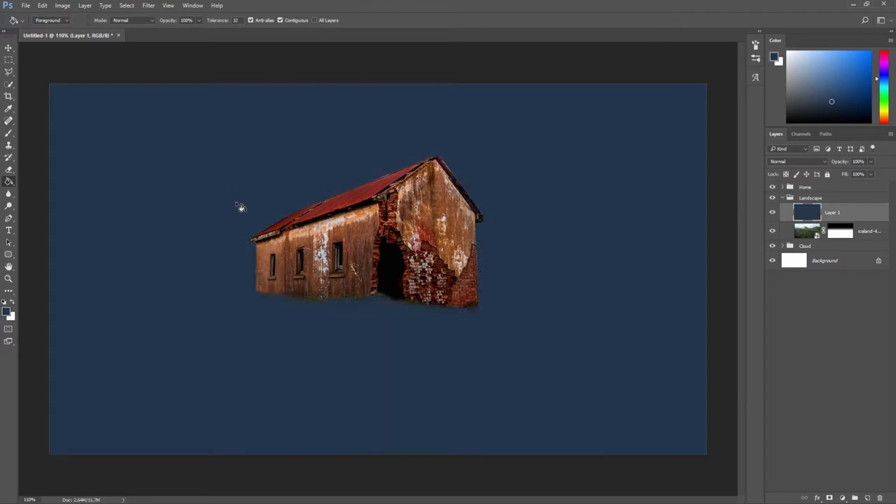
pyautogui.rightClick(873, 212)
pyautogui.click(794, 295)
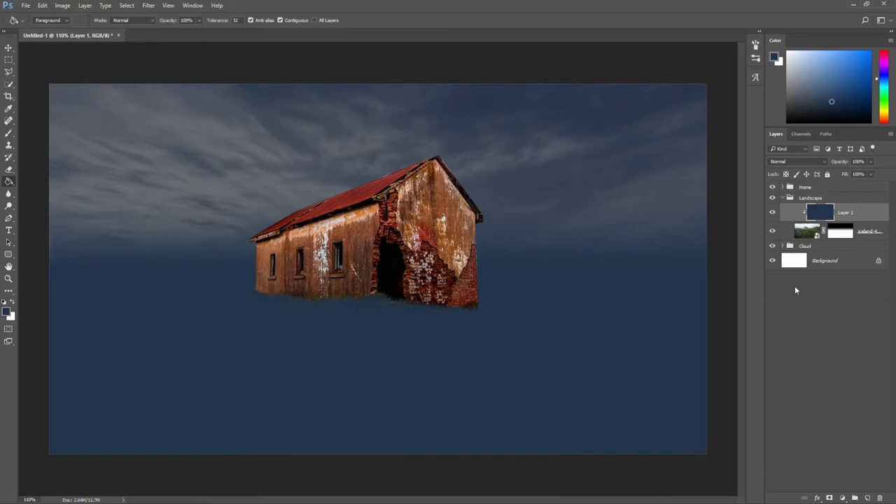
# - Set Layer 1 to Hard Light at 95% opacity and collapse the Landscape group
pyautogui.click(803, 162)
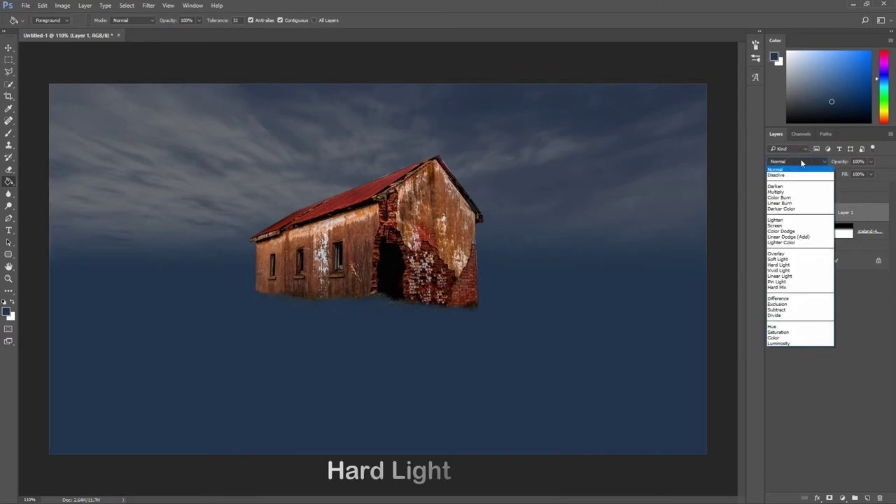
pyautogui.click(787, 264)
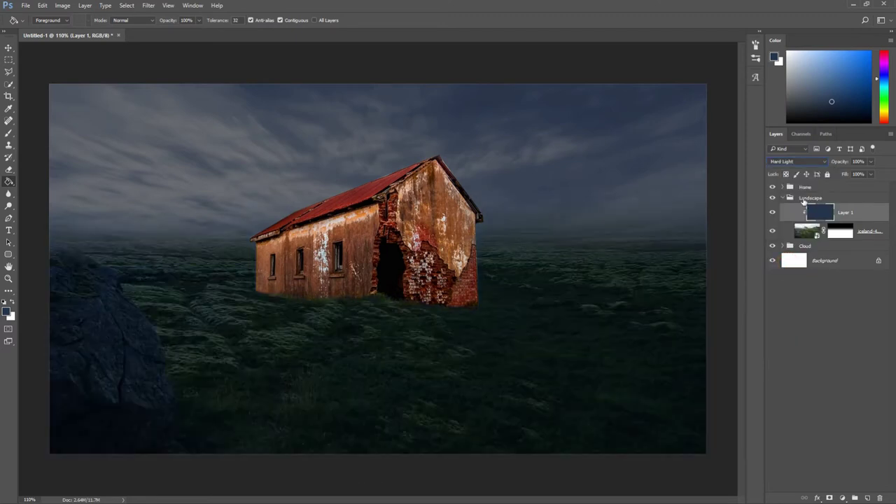
pyautogui.click(872, 162)
pyautogui.moveTo(871, 176); pyautogui.dragTo(870, 175)
pyautogui.press('Return')
pyautogui.click(819, 198)
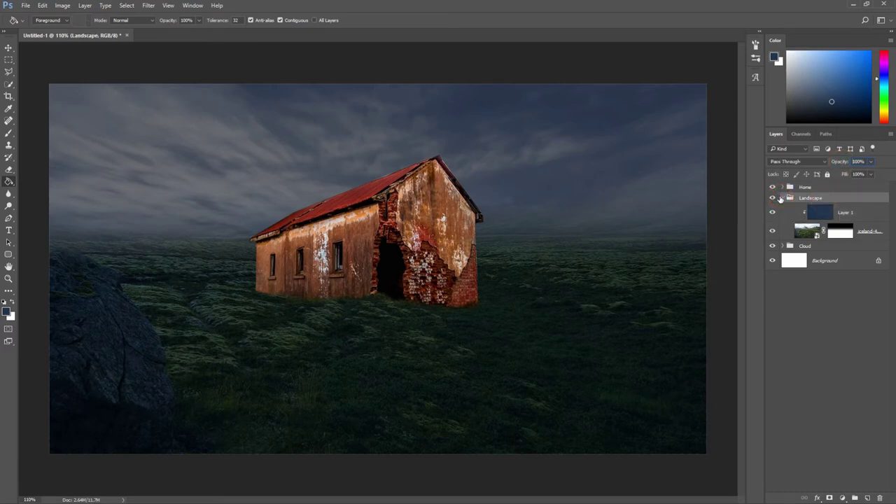
pyautogui.click(782, 199)
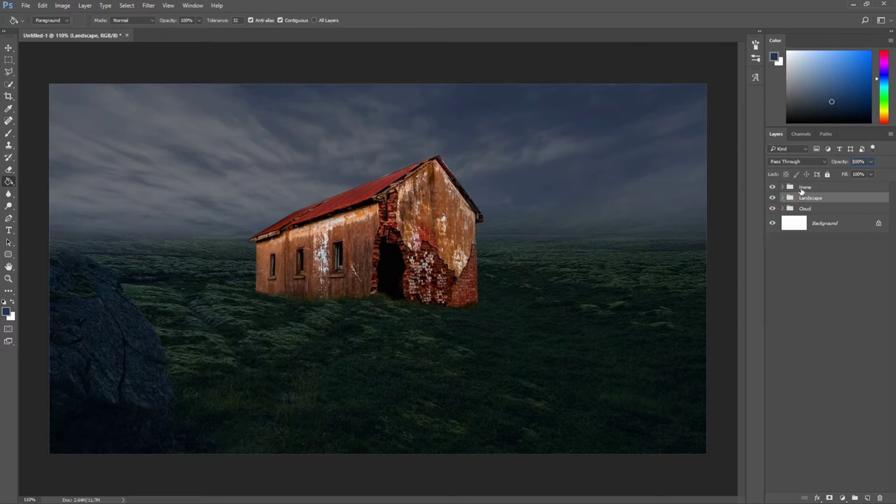
# - Add Layer 2 above the house in the Home group, fill it dark blue and clip it to the house
pyautogui.click(805, 187)
pyautogui.click(782, 187)
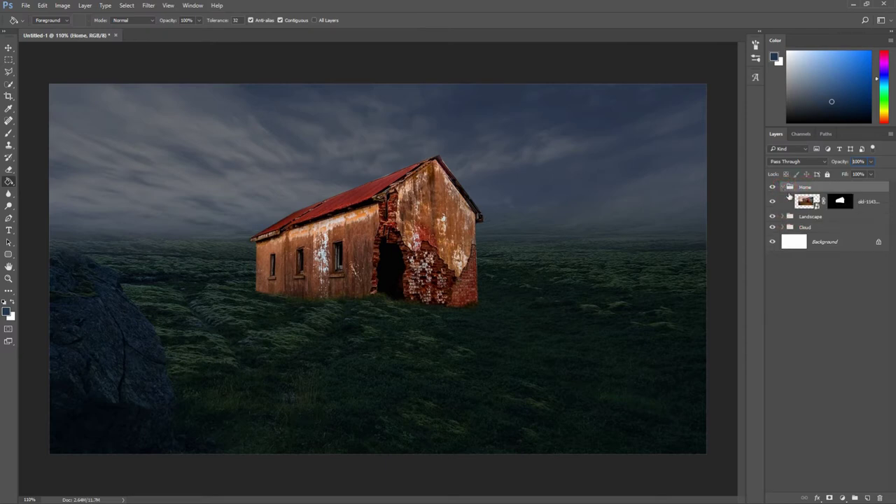
pyautogui.click(868, 201)
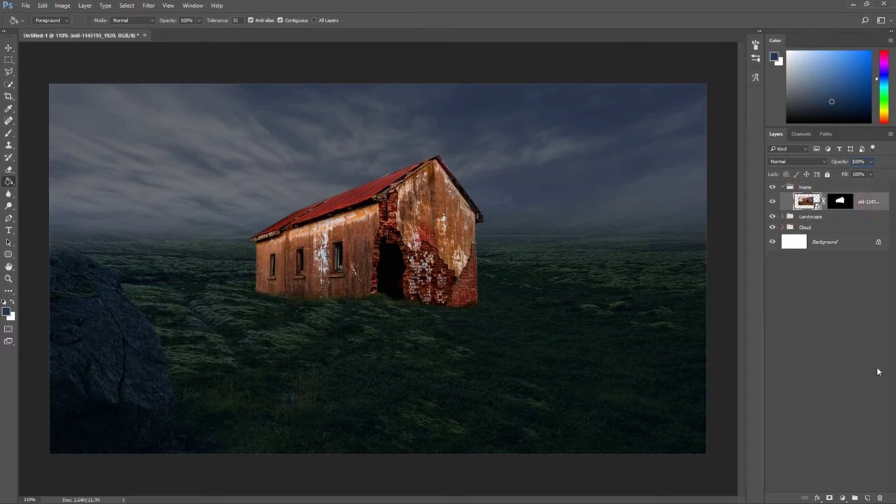
pyautogui.click(865, 498)
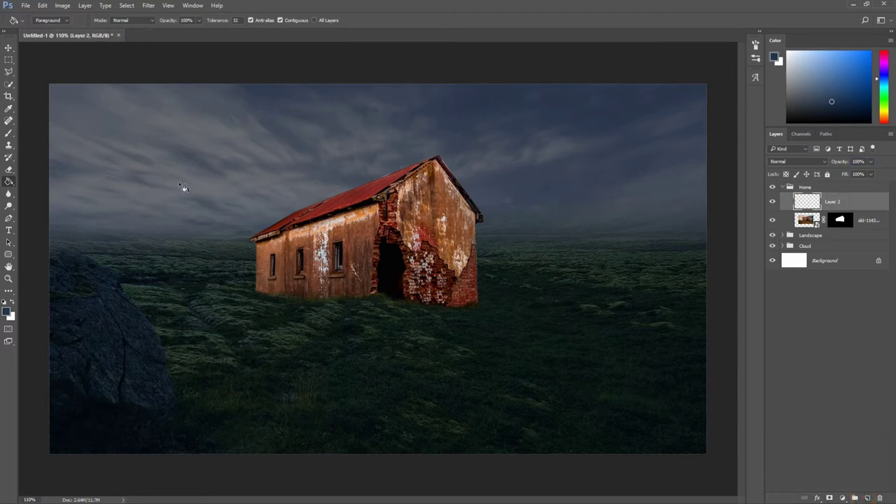
pyautogui.click(214, 187)
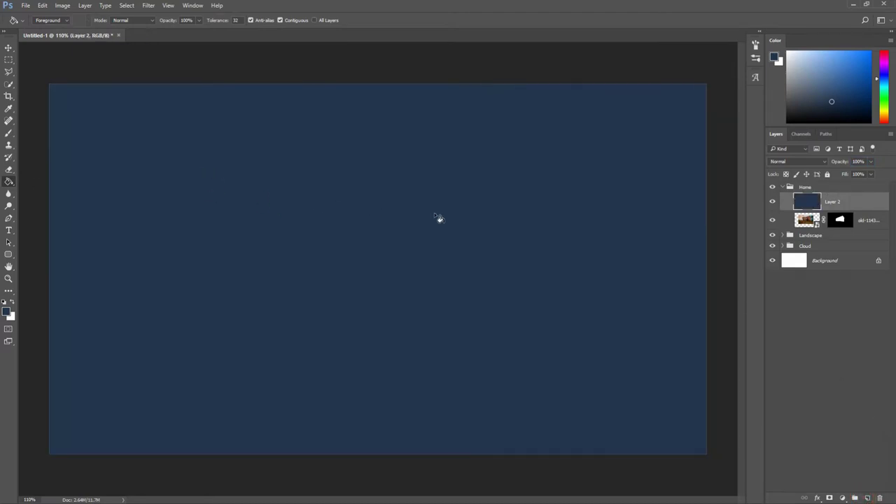
pyautogui.rightClick(859, 205)
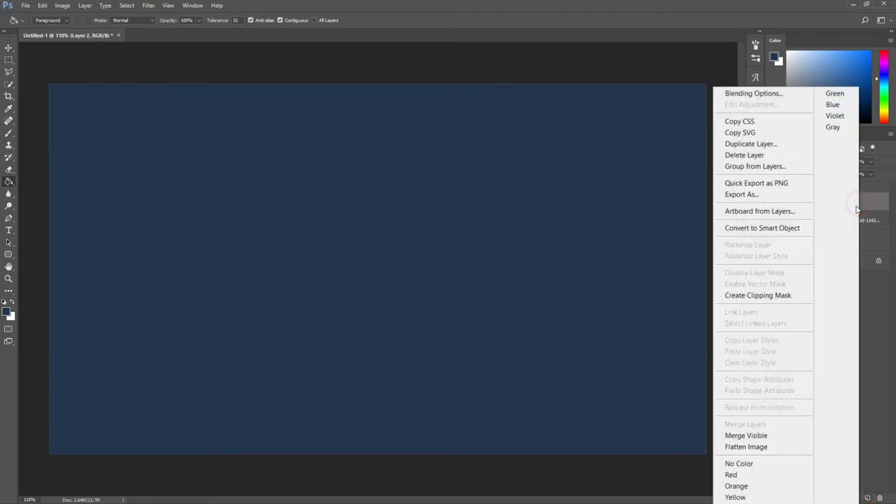
pyautogui.click(787, 296)
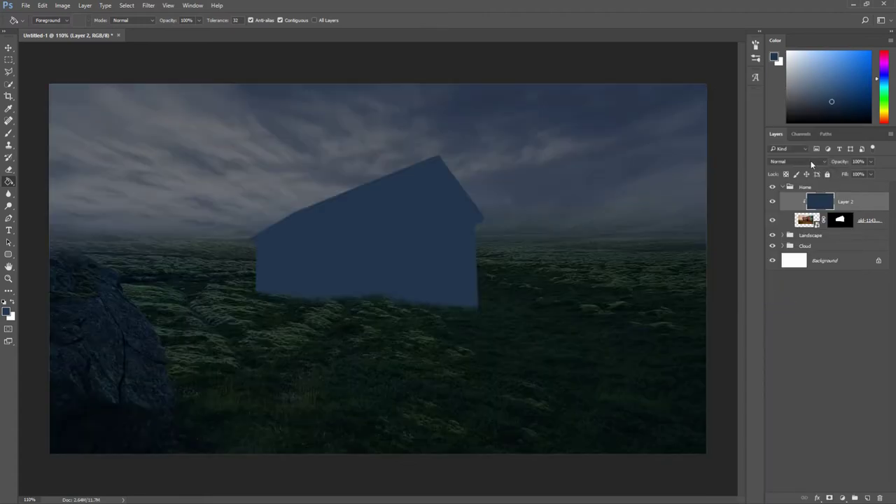
# - Set Layer 2 to Hard Light at 91% opacity and add empty Layer 3 above it
pyautogui.click(812, 161)
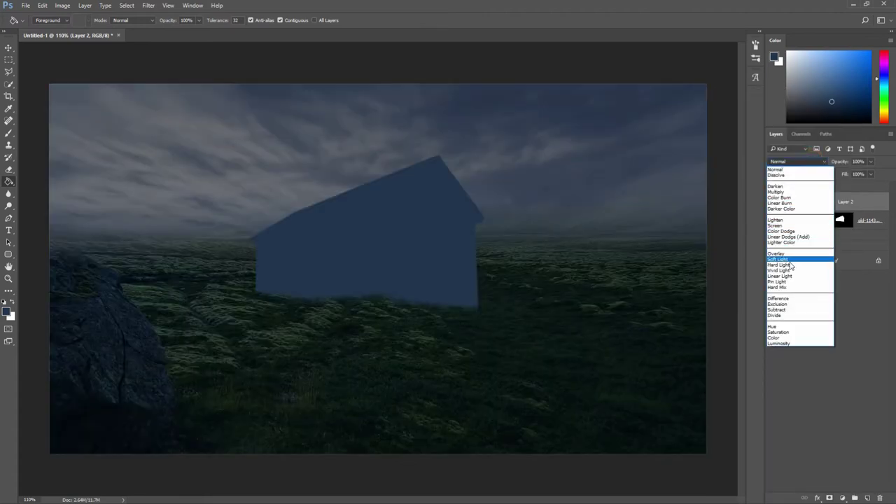
pyautogui.click(790, 265)
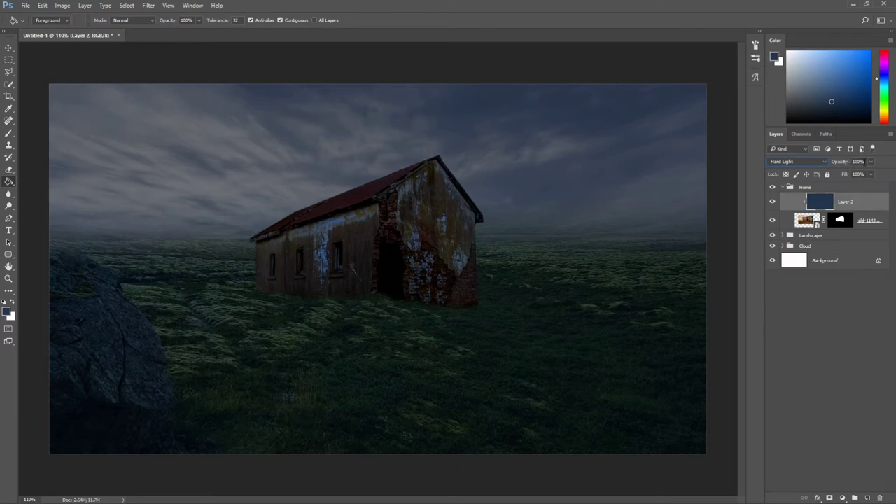
pyautogui.click(870, 163)
pyautogui.moveTo(870, 175); pyautogui.dragTo(865, 177)
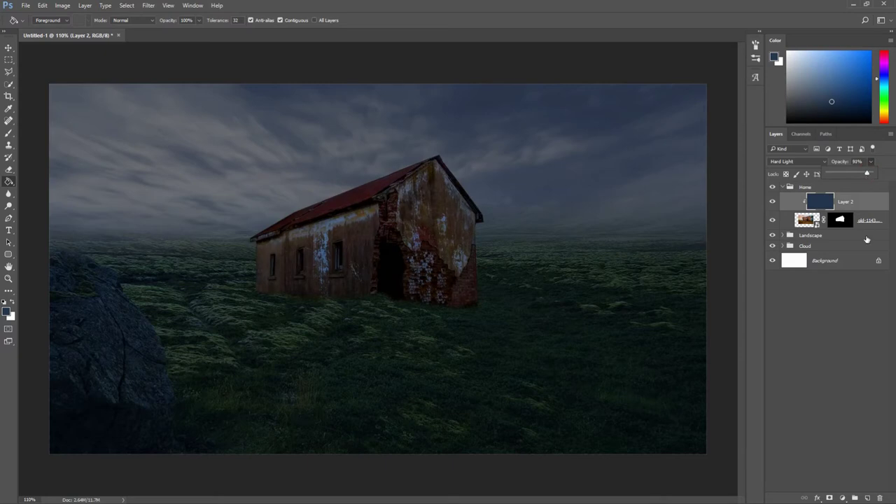
pyautogui.click(856, 286)
pyautogui.click(784, 188)
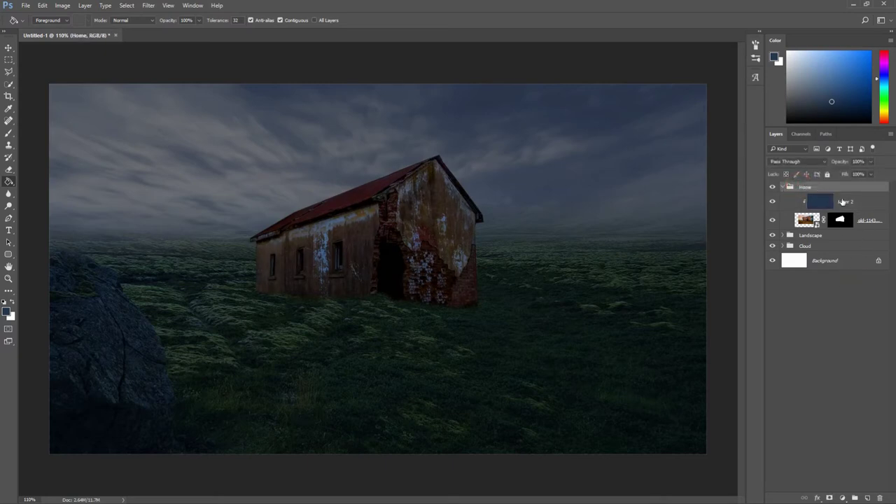
pyautogui.click(842, 202)
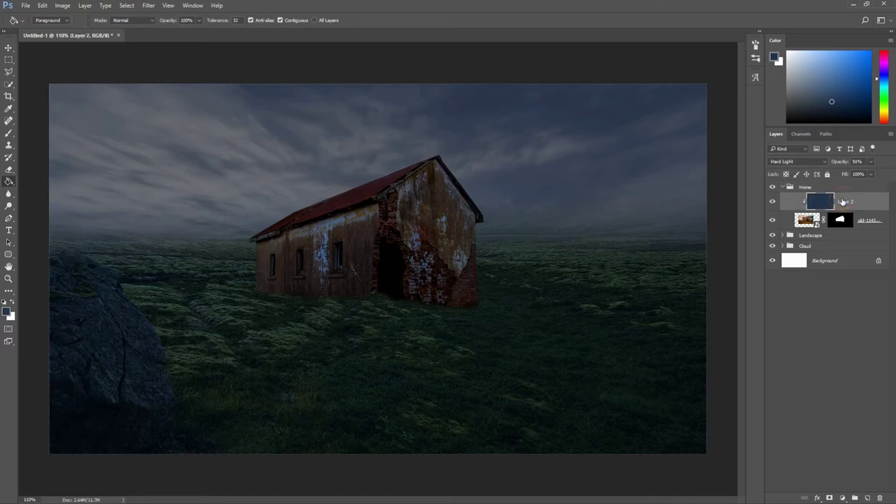
pyautogui.click(867, 497)
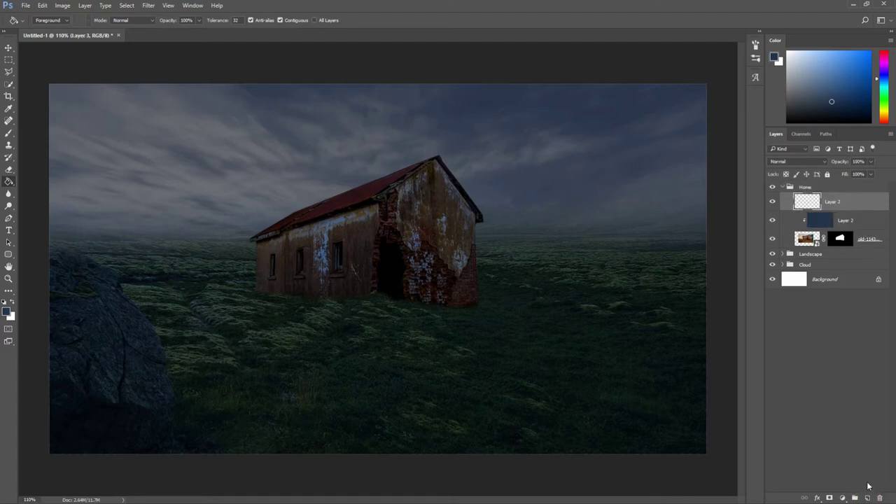
# - Zoom in and outline the left window's glass with the Polygonal Lasso
pyautogui.moveTo(8, 71); pyautogui.dragTo(47, 84)
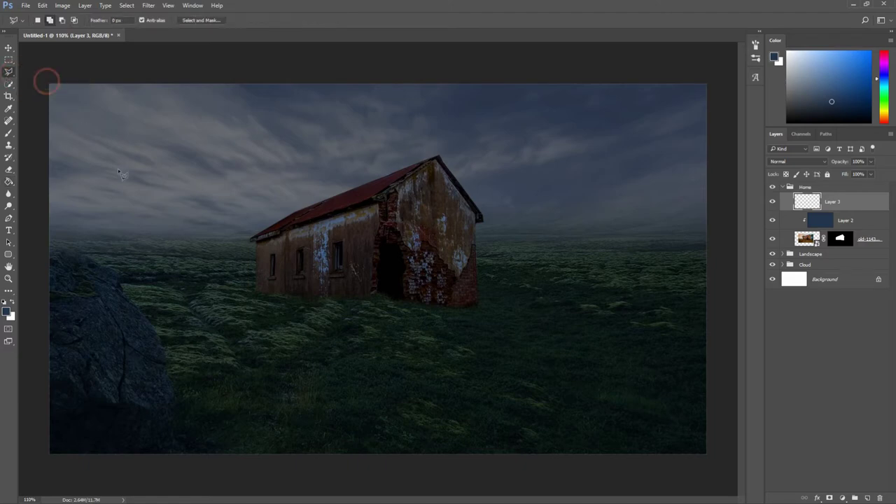
pyautogui.scroll(1, 269, 272)
pyautogui.scroll(2, 268, 271)
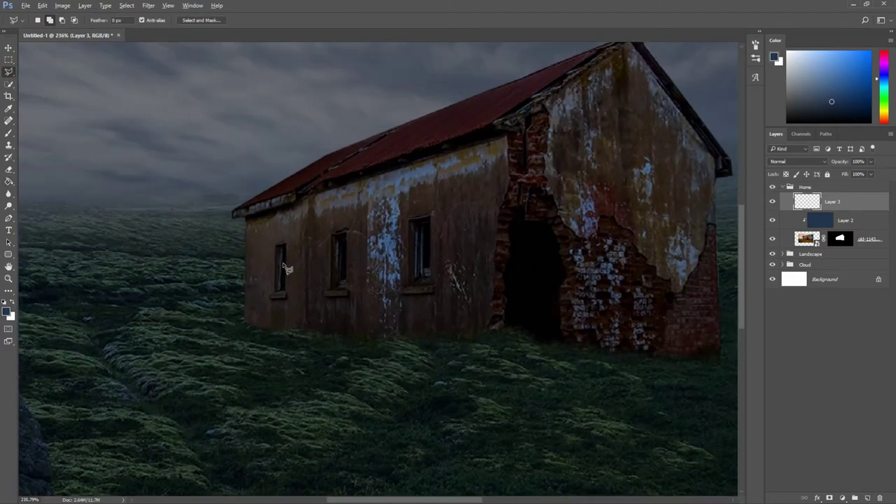
pyautogui.scroll(1, 276, 256)
pyautogui.scroll(1, 280, 294)
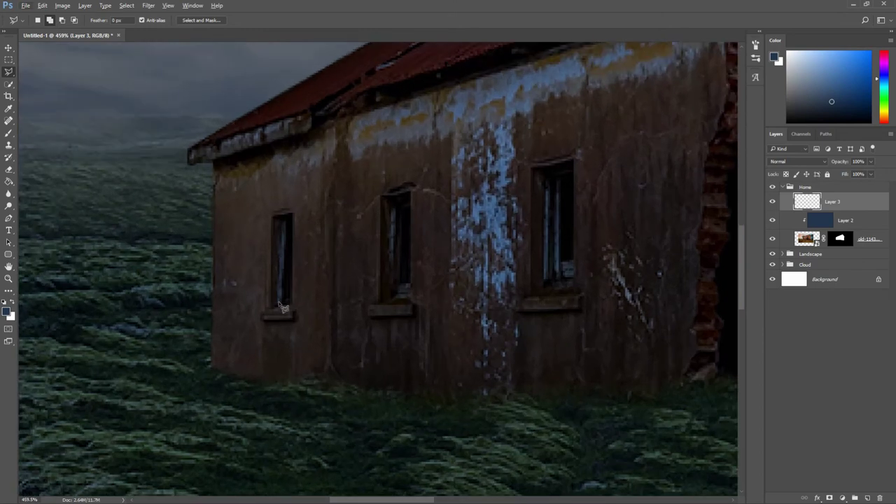
pyautogui.click(278, 305)
pyautogui.click(279, 214)
pyautogui.click(292, 214)
pyautogui.click(293, 305)
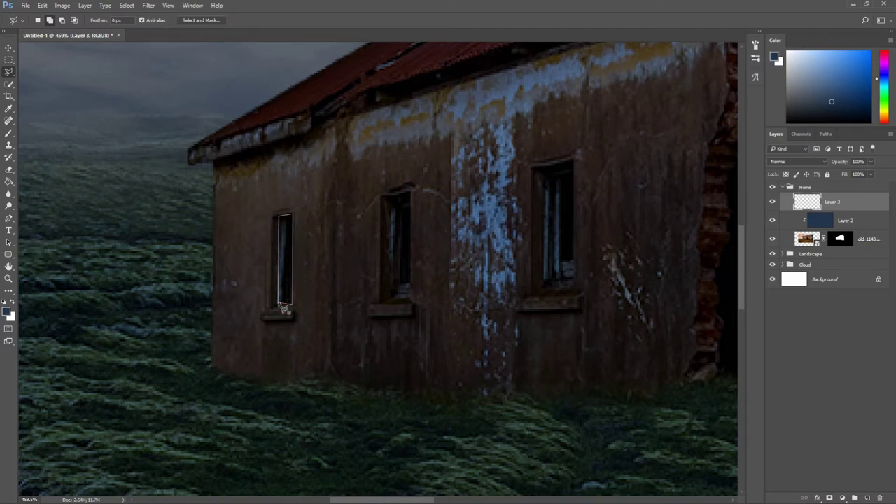
# - Add the middle and right windows' glass to the selection
pyautogui.click(395, 204)
pyautogui.click(396, 283)
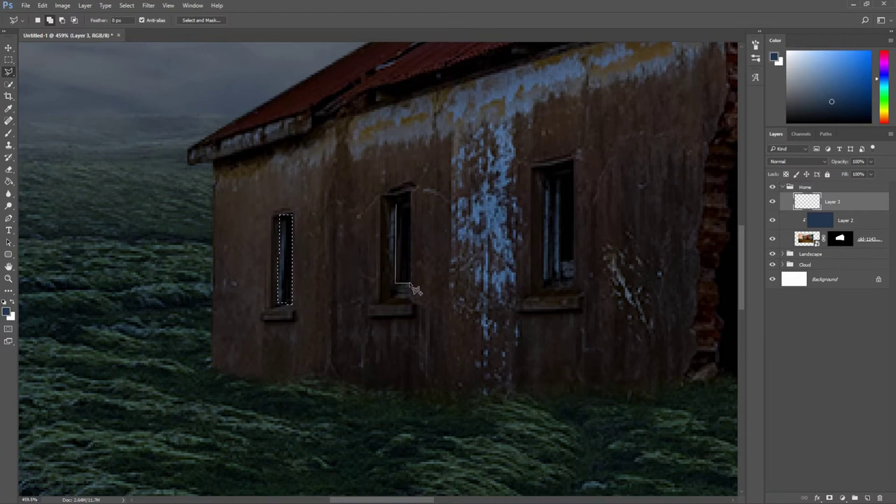
pyautogui.click(411, 191)
pyautogui.click(556, 264)
pyautogui.click(556, 170)
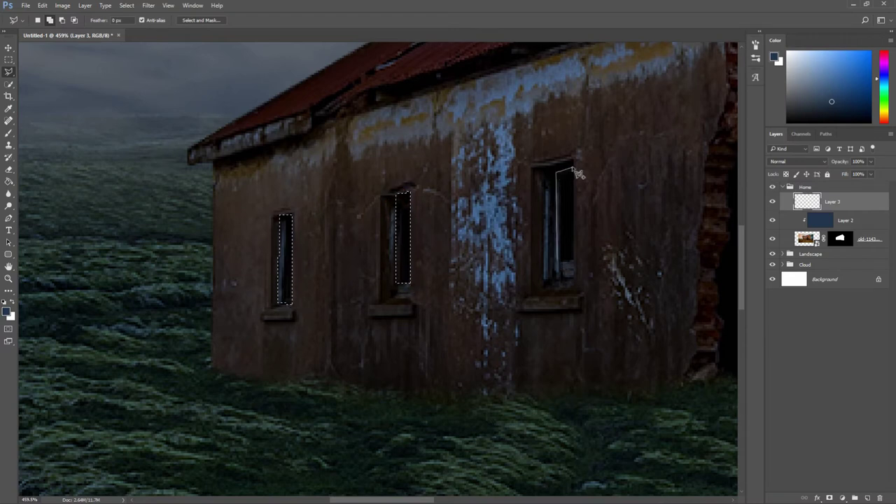
pyautogui.click(574, 267)
# - Finish the right window outline and set the foreground colour to a bright saturated orange
pyautogui.click(555, 263)
pyautogui.scroll(-3, 444, 226)
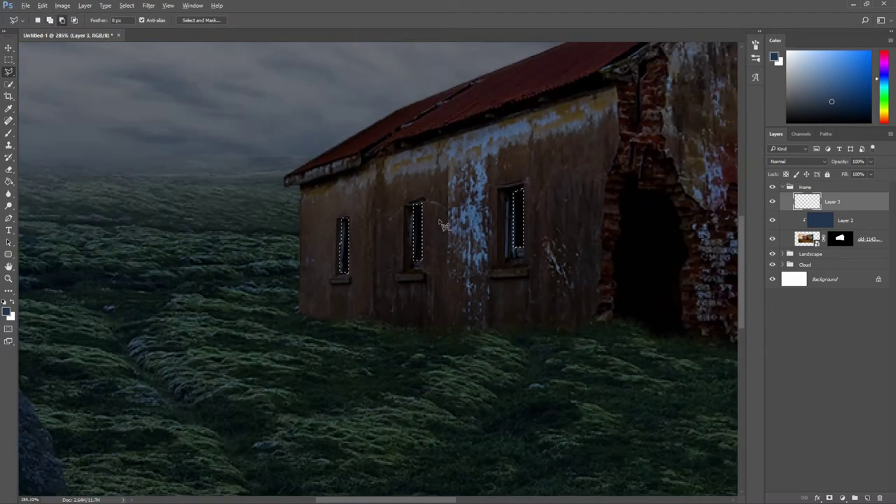
pyautogui.scroll(2, 444, 225)
pyautogui.scroll(-1, 444, 225)
pyautogui.scroll(-1, 444, 226)
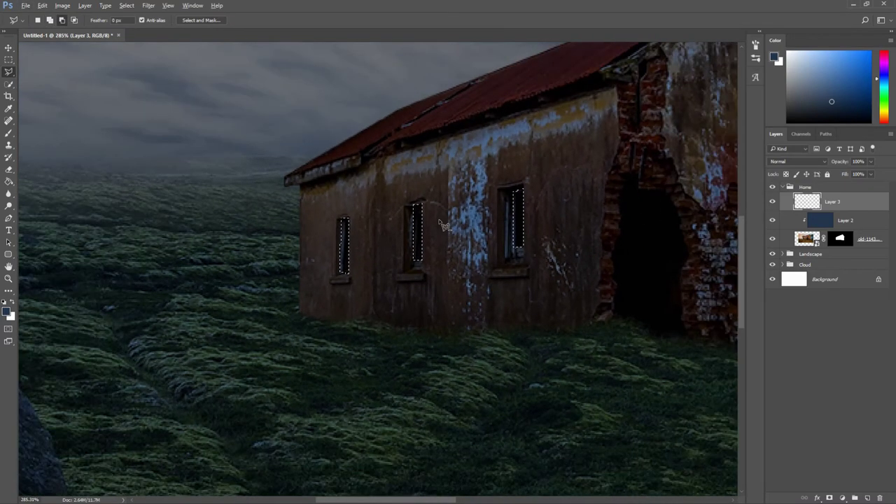
pyautogui.click(11, 302)
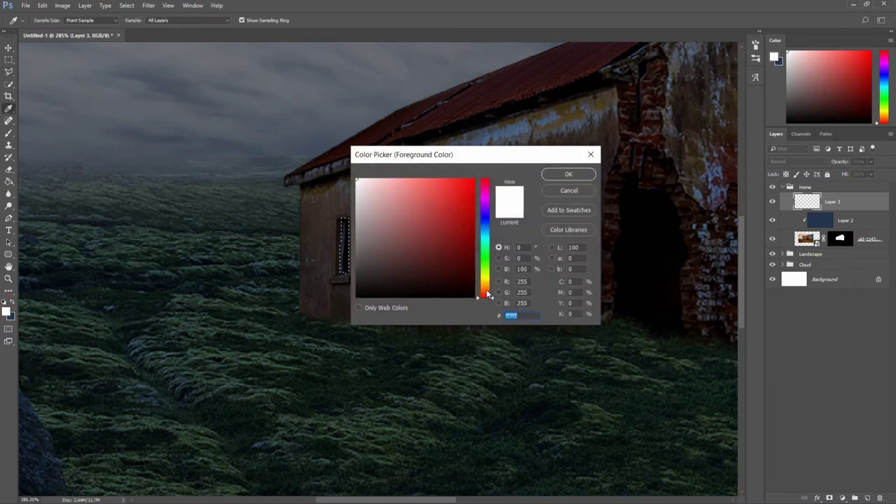
pyautogui.moveTo(488, 295); pyautogui.dragTo(486, 292)
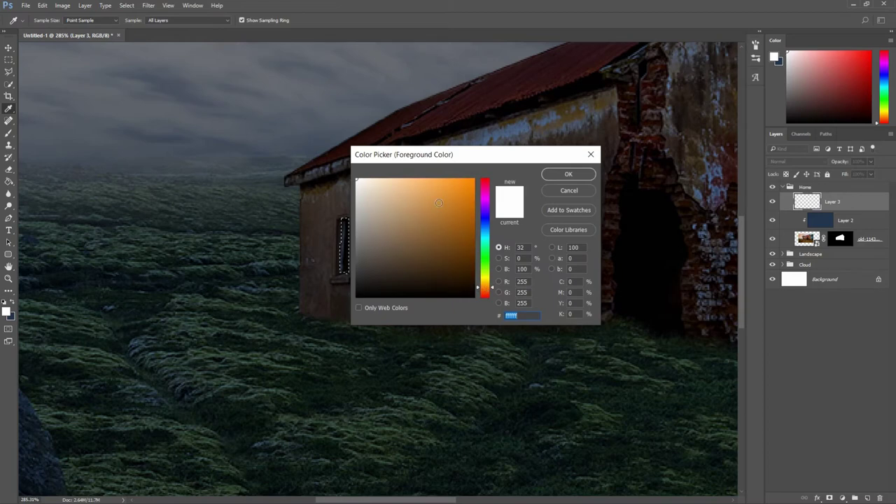
pyautogui.moveTo(439, 203); pyautogui.dragTo(459, 176)
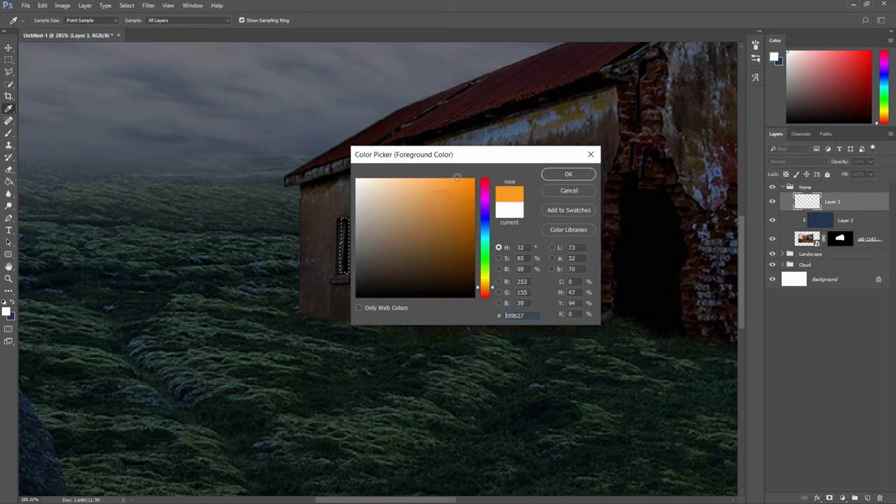
pyautogui.click(565, 174)
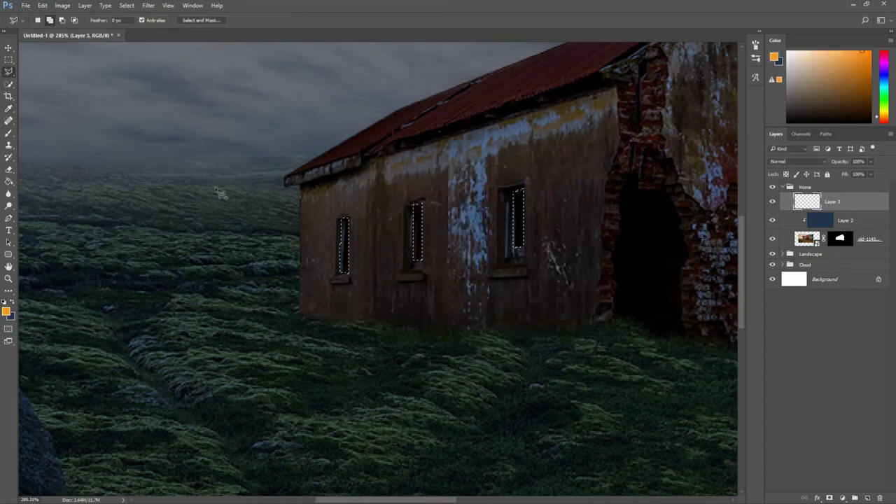
# - Fill the window selection with orange on Layer 3, deselect, and lower opacity to about 48%
pyautogui.click(9, 181)
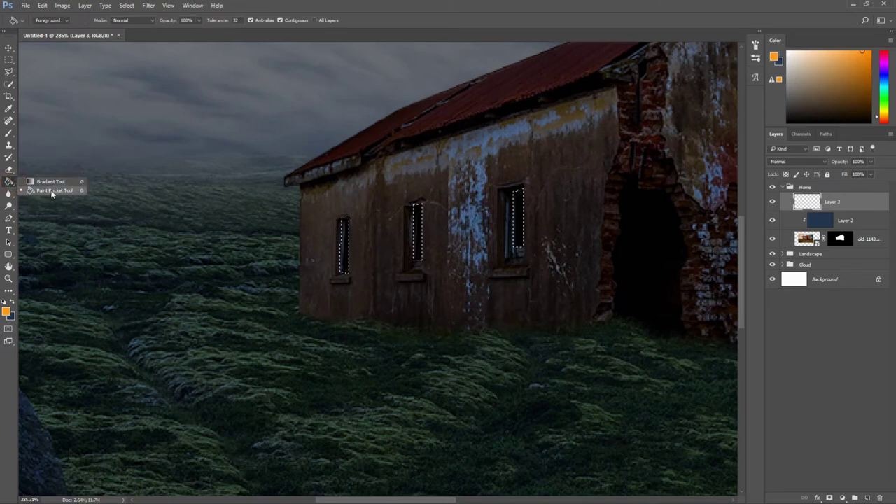
pyautogui.click(52, 190)
pyautogui.click(345, 242)
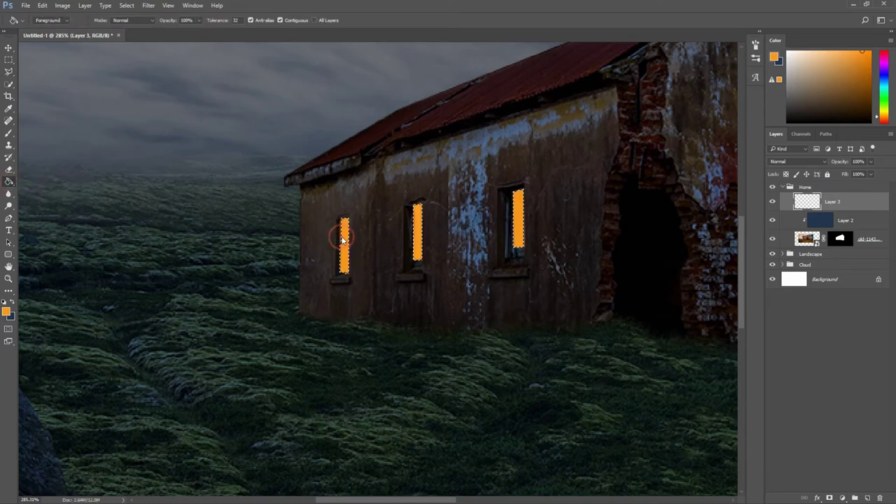
pyautogui.scroll(-2, 345, 242)
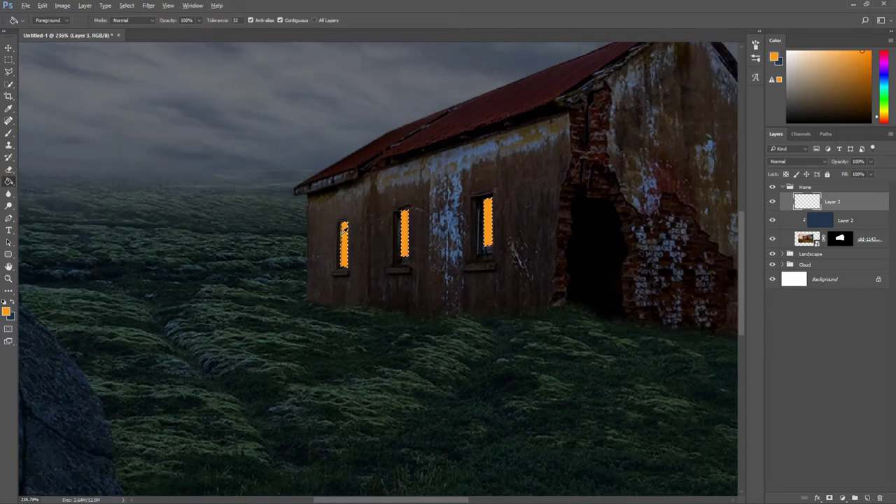
pyautogui.click(126, 6)
pyautogui.click(129, 29)
pyautogui.scroll(-1, 456, 219)
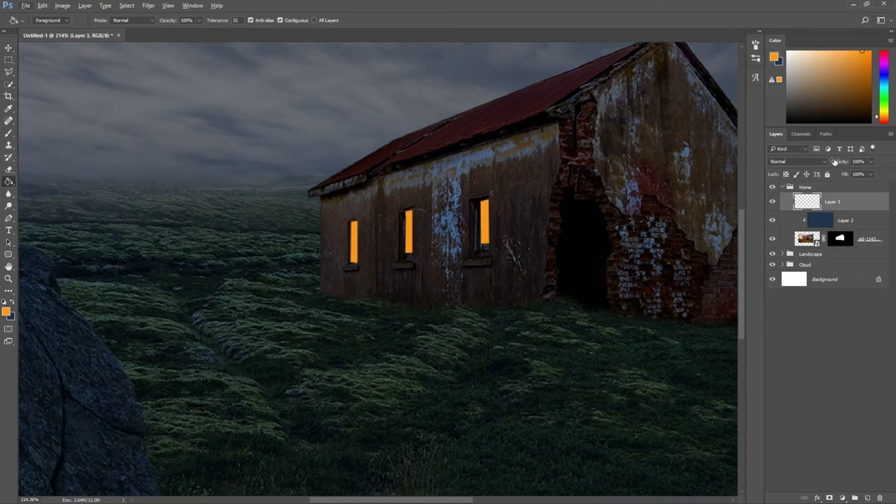
pyautogui.moveTo(838, 163)
pyautogui.mouseDown()
pyautogui.moveTo(810, 168)
pyautogui.moveTo(822, 177)
pyautogui.mouseUp()
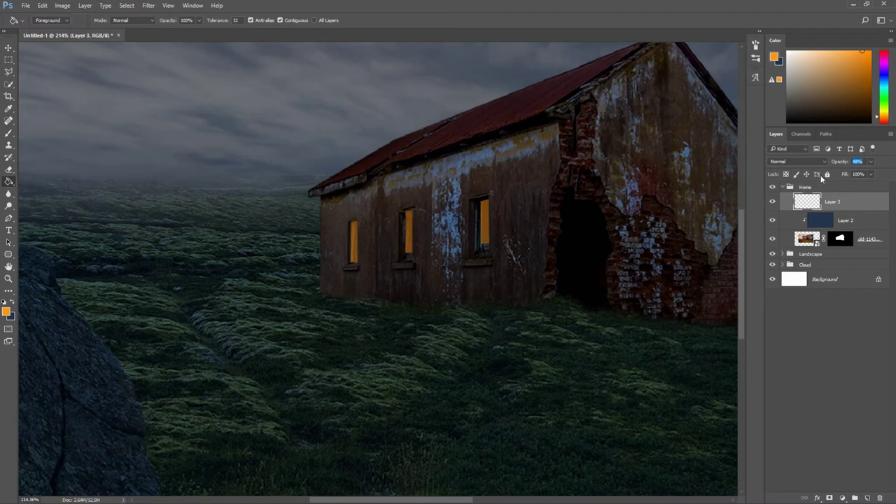
# - Give Layer 3 an Outer Glow in colour ff971c with reduced spread
pyautogui.rightClick(874, 202)
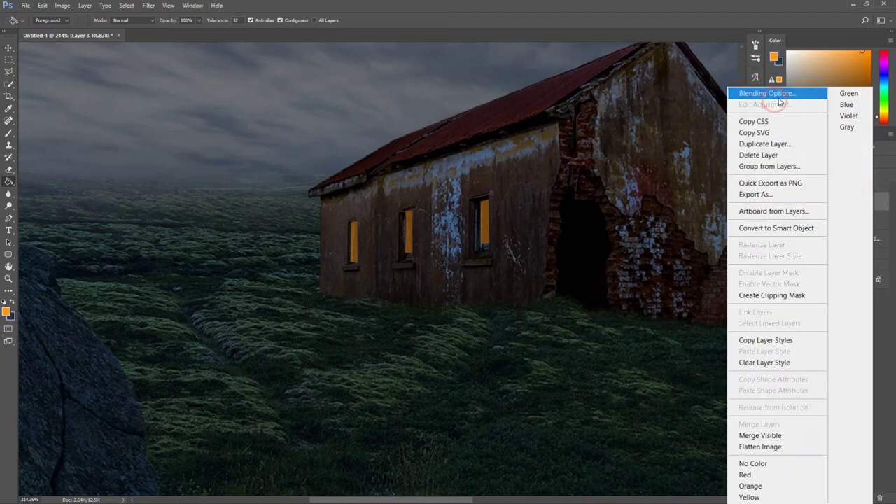
pyautogui.press('Escape')
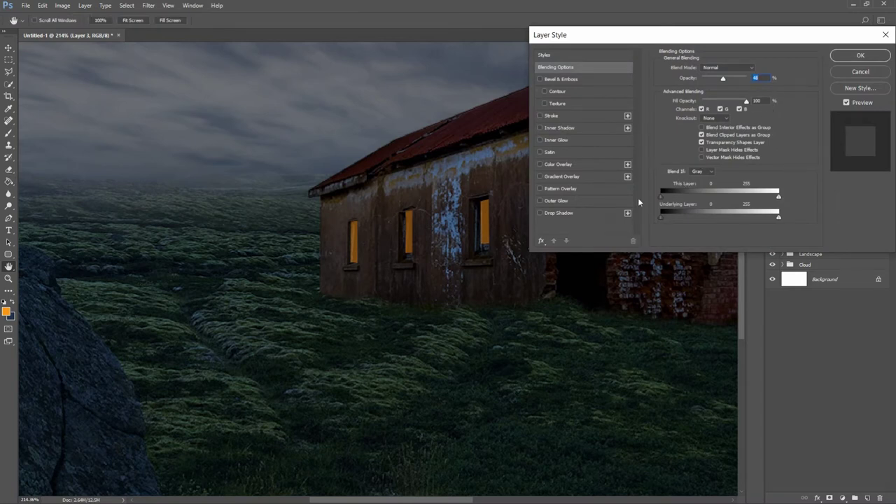
pyautogui.click(569, 200)
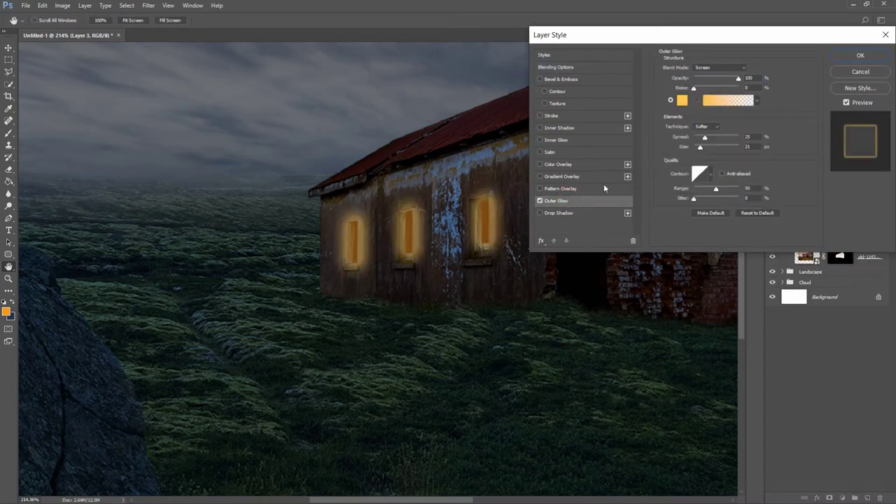
pyautogui.click(682, 100)
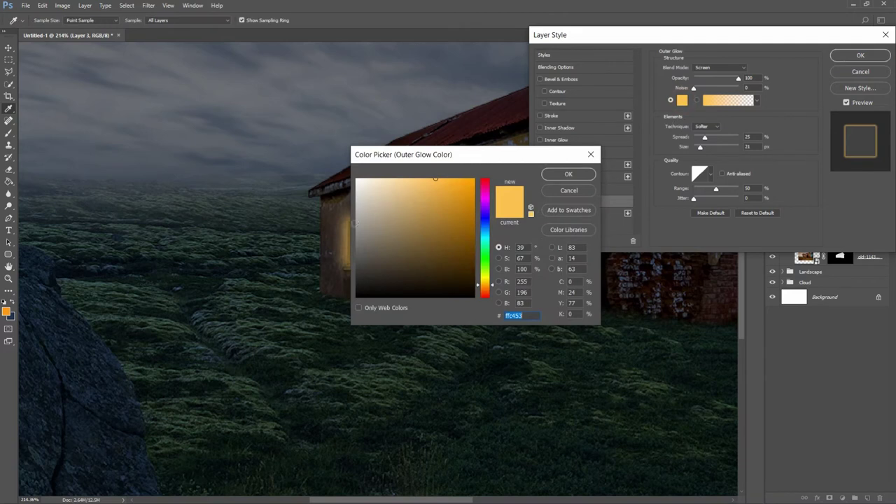
pyautogui.click(461, 179)
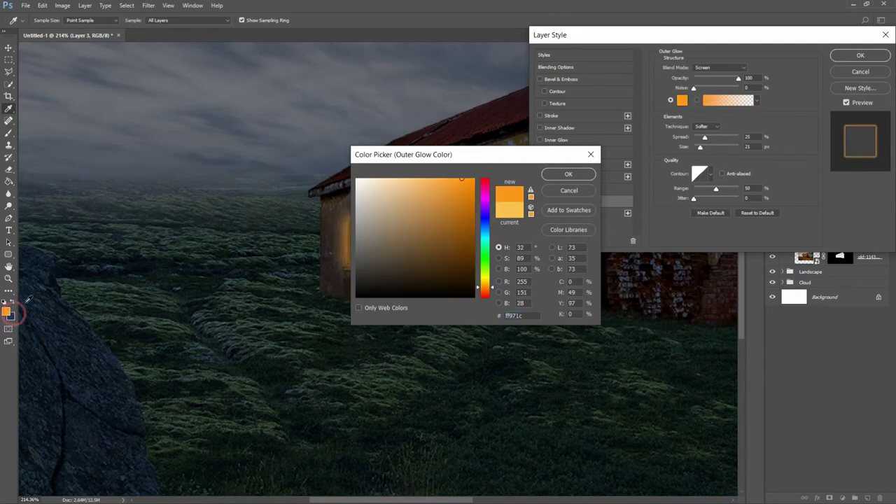
pyautogui.click(568, 175)
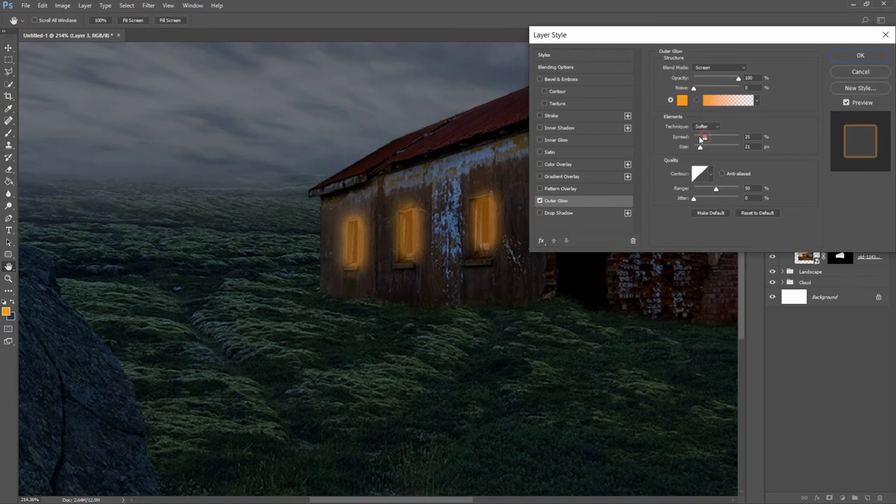
pyautogui.moveTo(702, 138)
pyautogui.mouseDown()
pyautogui.moveTo(691, 137)
pyautogui.moveTo(700, 148)
pyautogui.mouseUp()
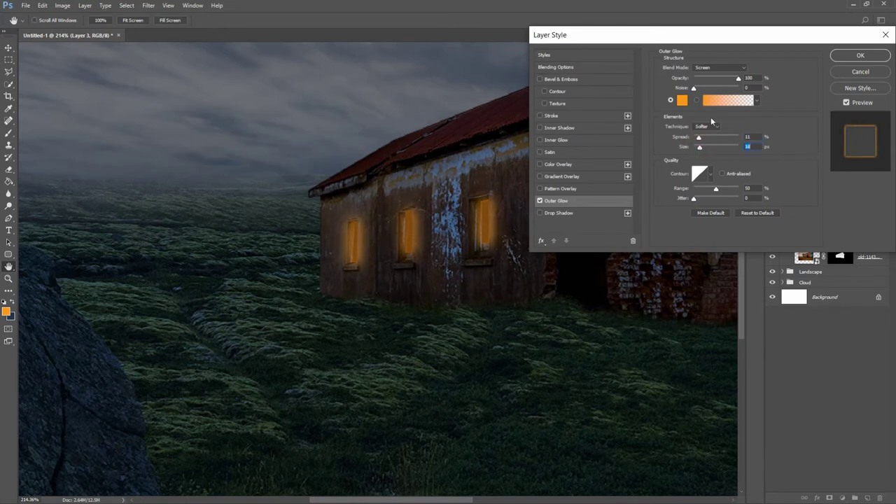
pyautogui.moveTo(738, 80); pyautogui.dragTo(742, 79)
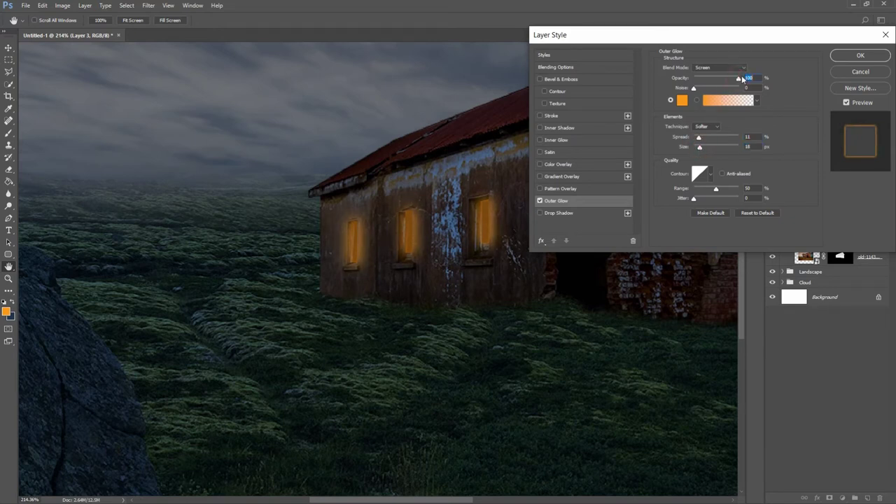
pyautogui.click(846, 57)
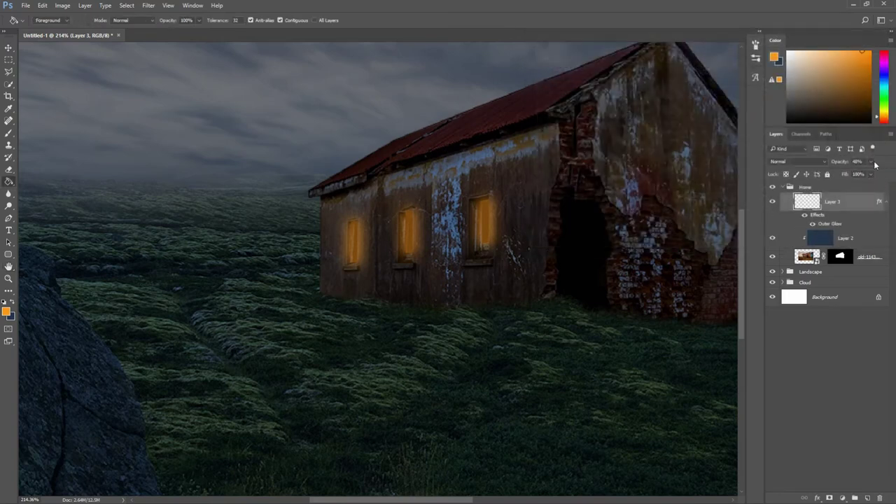
# - Raise Layer 3's opacity to 59%
pyautogui.click(872, 161)
pyautogui.moveTo(867, 177); pyautogui.dragTo(871, 176)
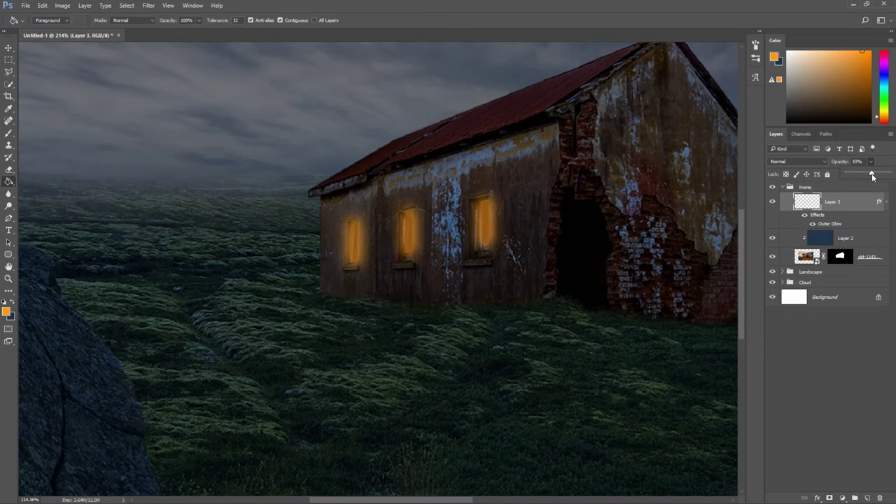
pyautogui.click(761, 157)
# - Add Layer 4 and quick-select the house's doorway, trimming its top-left and right edges
pyautogui.click(865, 497)
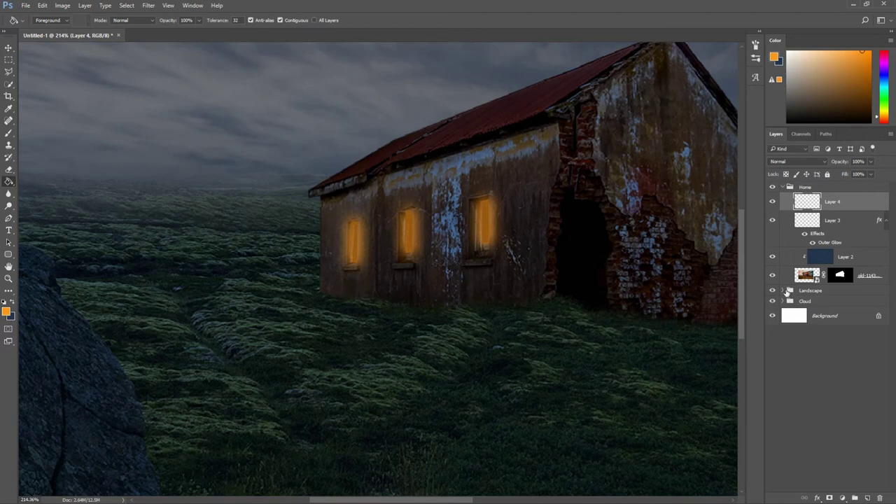
pyautogui.click(9, 85)
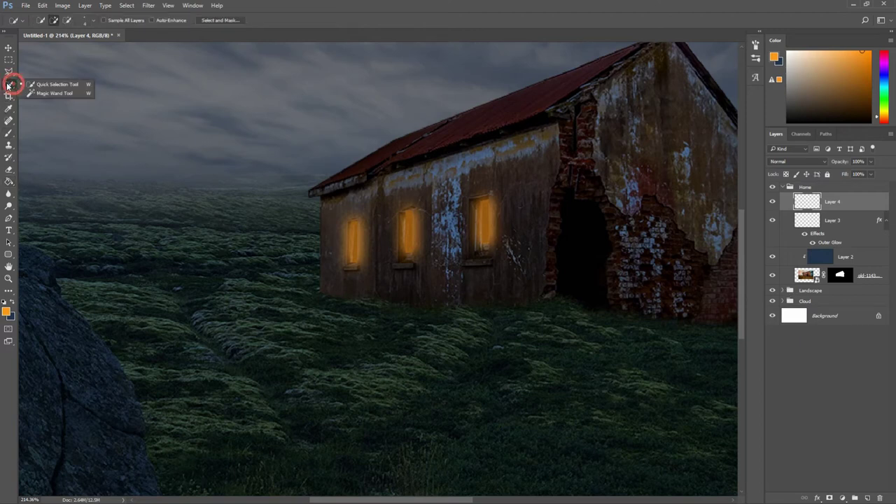
pyautogui.click(49, 84)
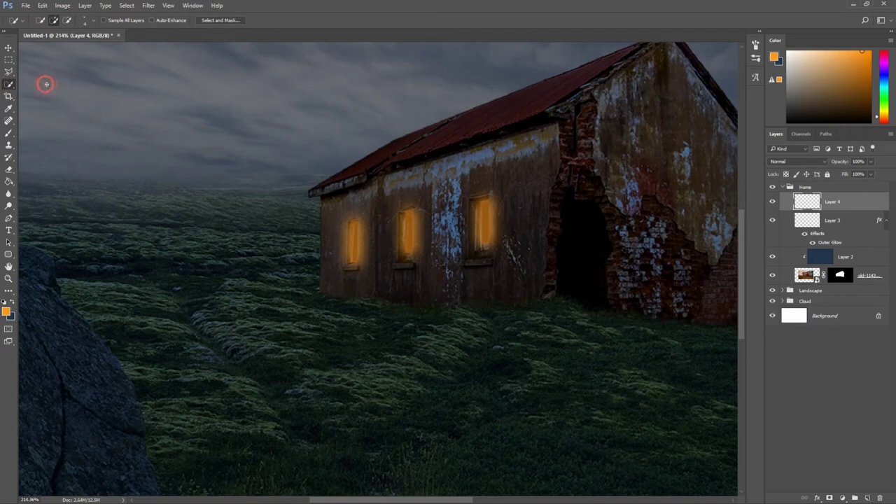
pyautogui.click(866, 275)
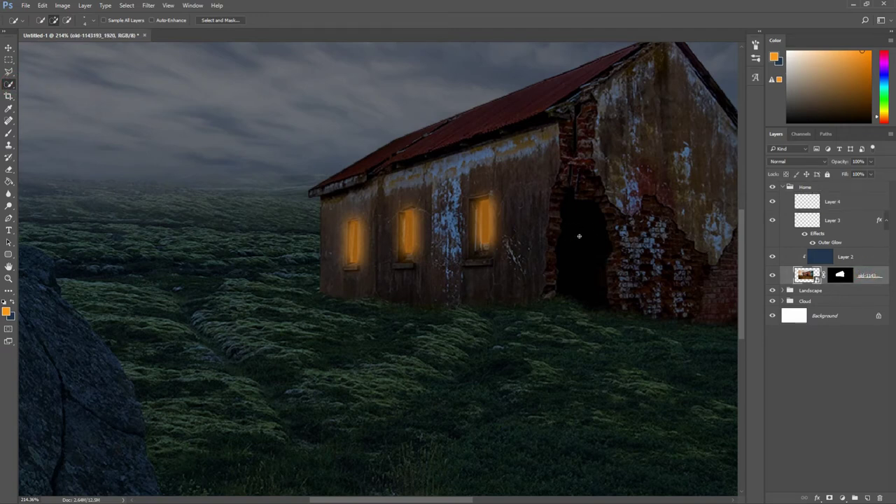
pyautogui.click(564, 260)
pyautogui.keyDown('alt'); pyautogui.click(564, 175); pyautogui.keyUp('alt')
pyautogui.moveTo(564, 175); pyautogui.dragTo(593, 189)
pyautogui.moveTo(619, 260); pyautogui.dragTo(616, 287)
# - Fill the doorway selection with orange on Layer 4 and deselect
pyautogui.click(843, 202)
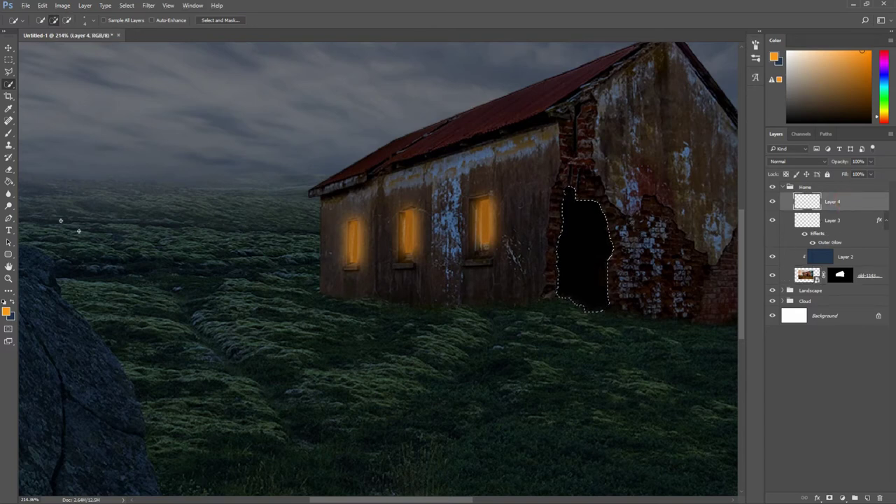
pyautogui.click(10, 181)
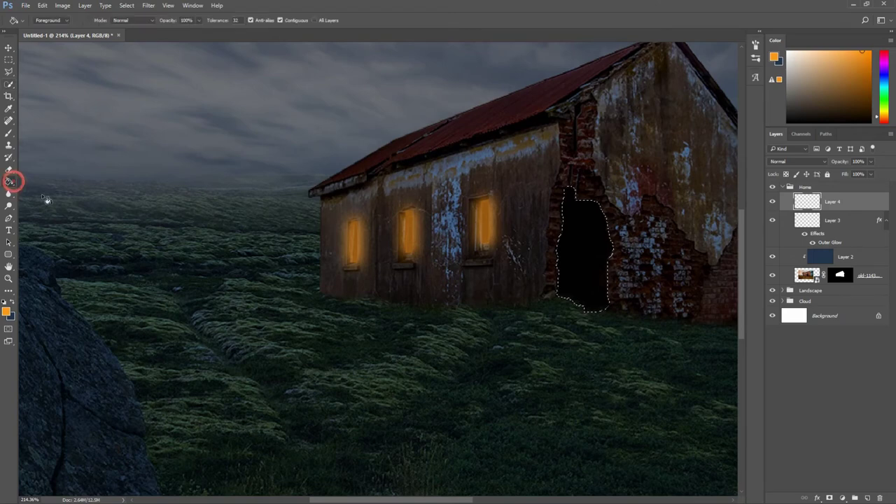
pyautogui.click(590, 257)
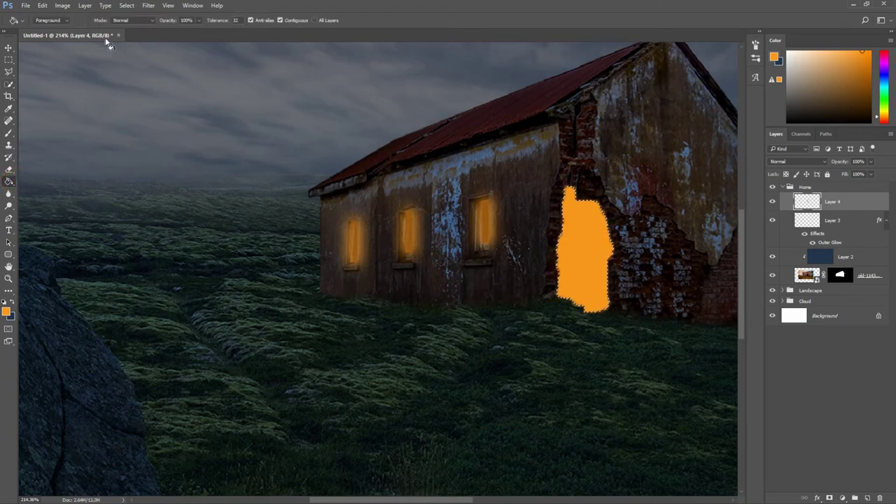
pyautogui.click(124, 7)
pyautogui.click(140, 28)
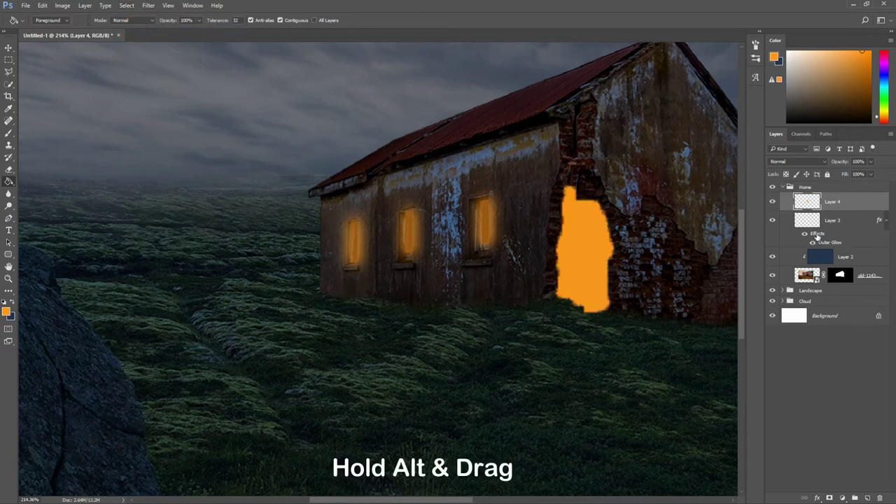
# - Copy the windows' Outer Glow onto Layer 4 and set its opacity to about 10%
pyautogui.moveTo(814, 236); pyautogui.dragTo(829, 205)
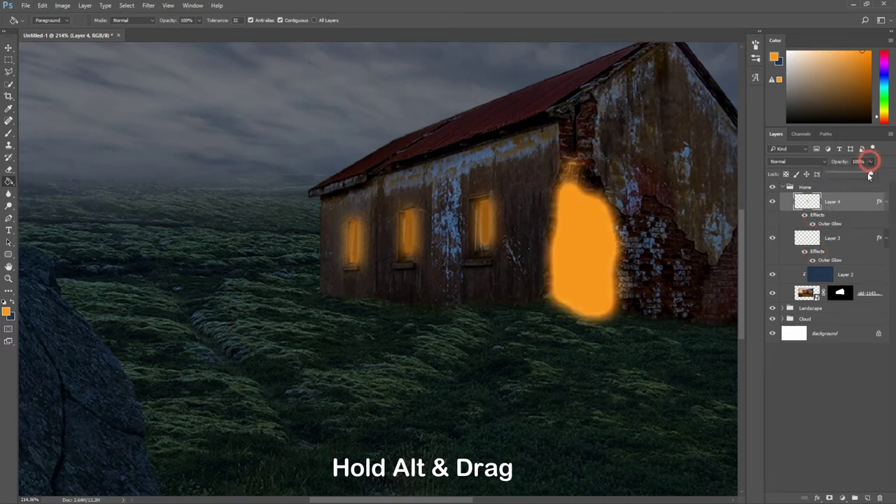
pyautogui.moveTo(869, 163); pyautogui.dragTo(829, 175)
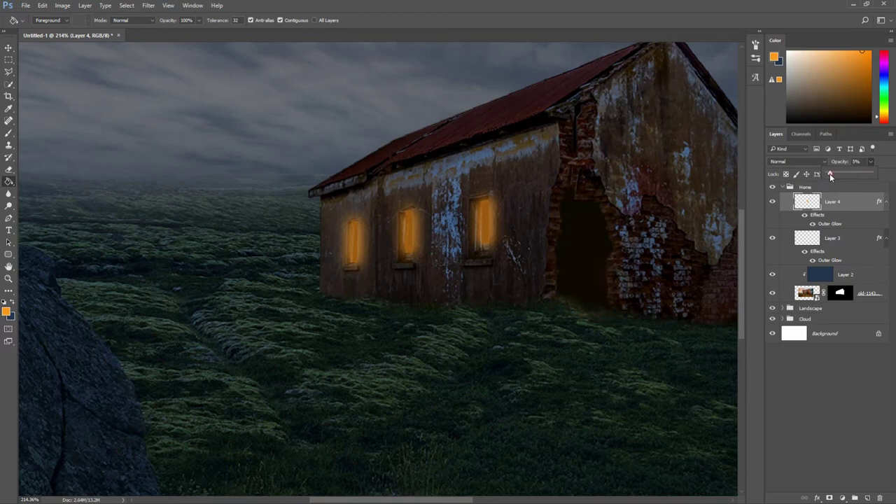
pyautogui.moveTo(829, 175); pyautogui.dragTo(833, 176)
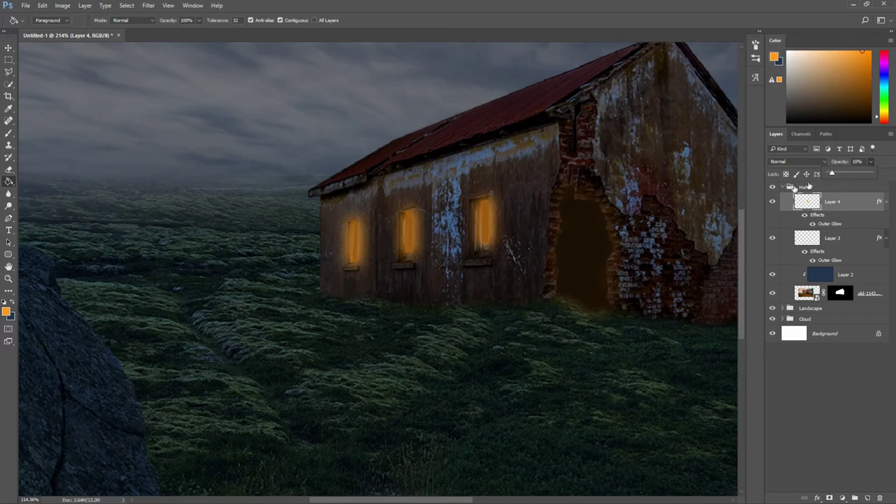
# - Expand the Home group and set the blue overlay Layer 2's opacity to 100%
pyautogui.scroll(-1, 573, 199)
pyautogui.scroll(-1, 573, 196)
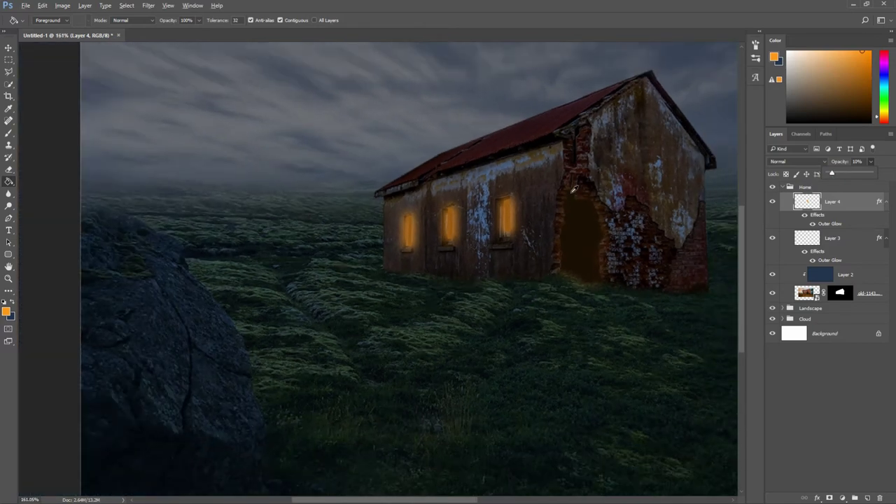
pyautogui.scroll(-1, 574, 193)
pyautogui.scroll(-1, 573, 189)
pyautogui.scroll(-1, 572, 189)
pyautogui.scroll(-1, 573, 189)
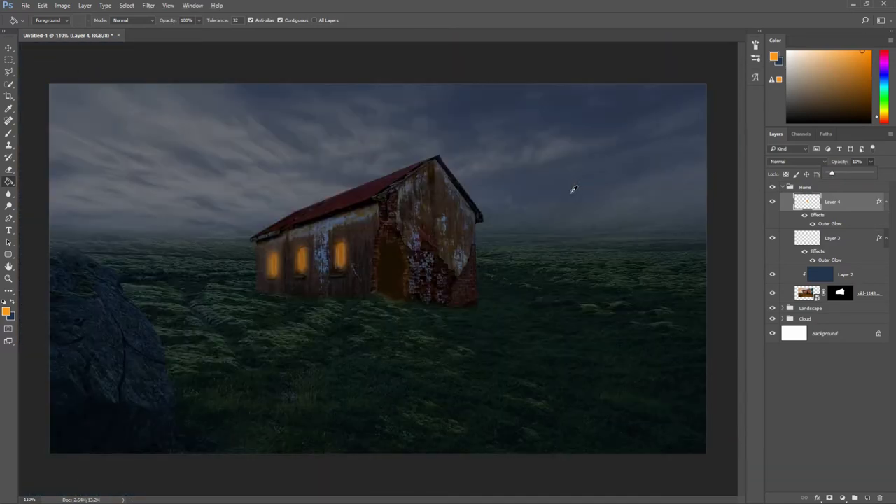
pyautogui.scroll(1, 393, 210)
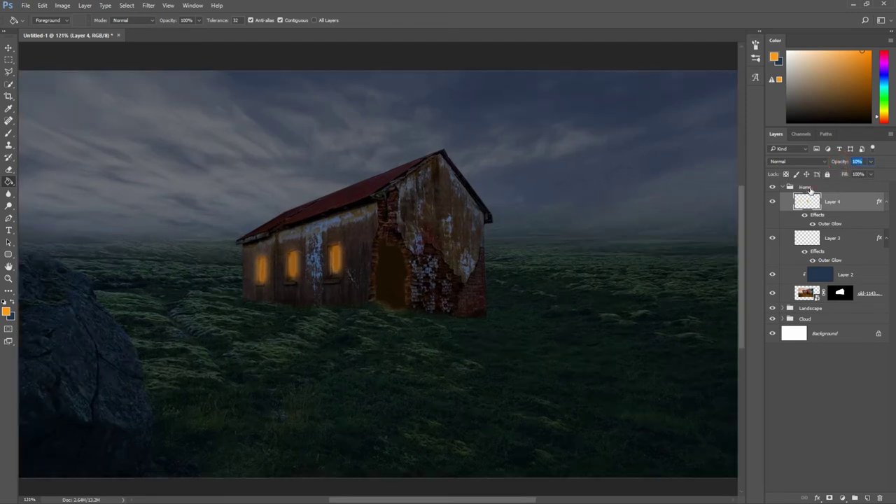
pyautogui.click(806, 188)
pyautogui.click(781, 188)
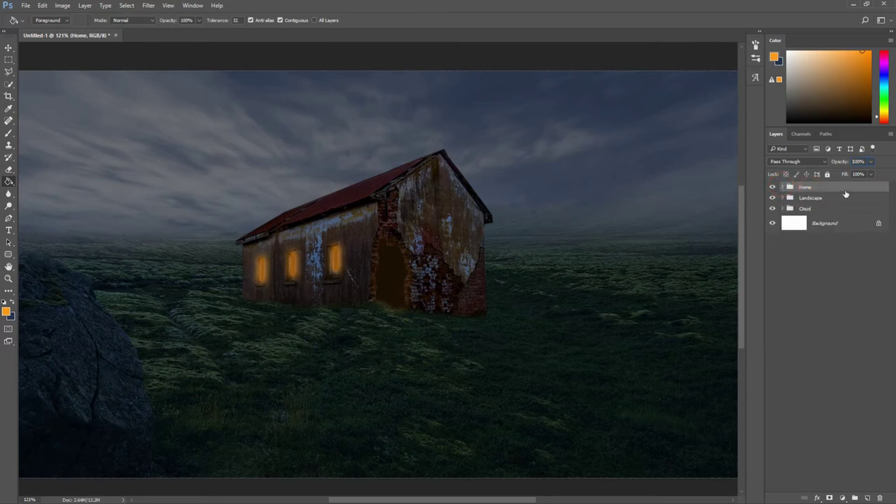
pyautogui.click(782, 187)
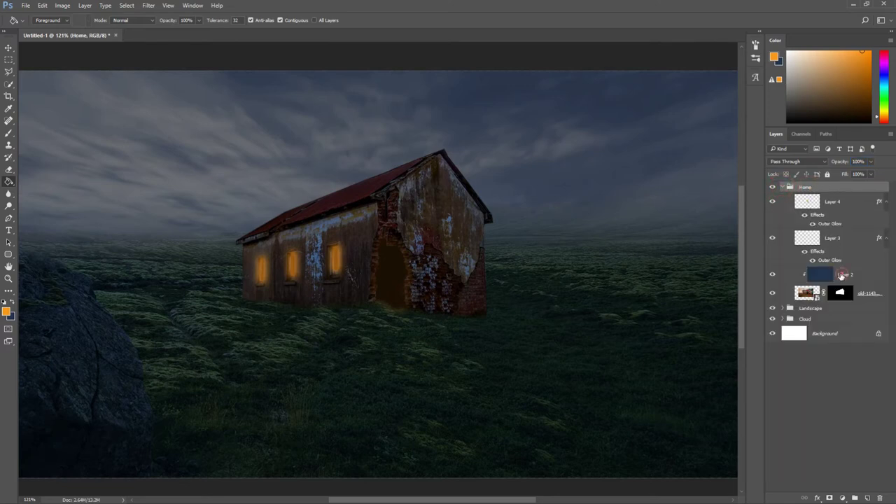
pyautogui.click(841, 275)
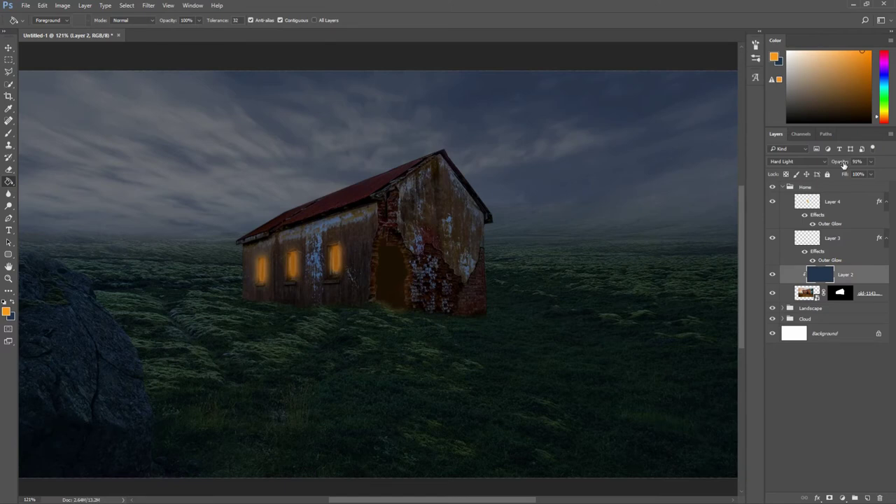
pyautogui.moveTo(844, 164); pyautogui.dragTo(846, 163)
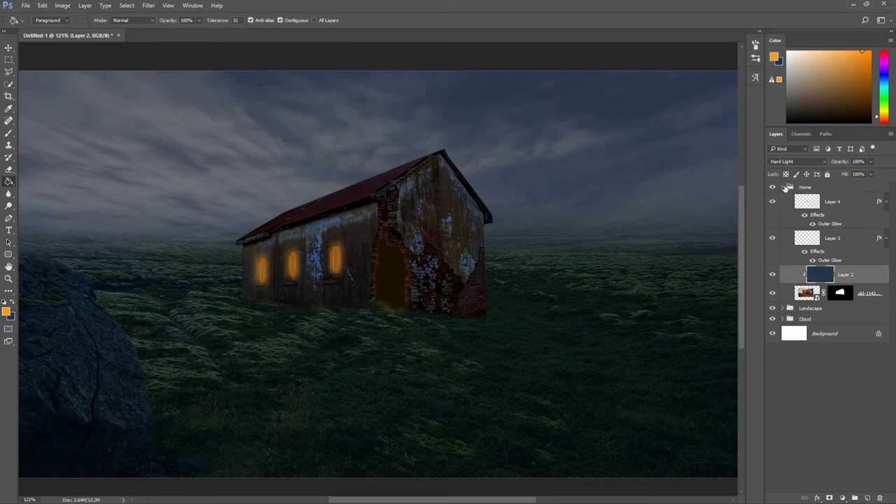
# - Collapse the Home group and scroll down the Layers panel
pyautogui.click(789, 187)
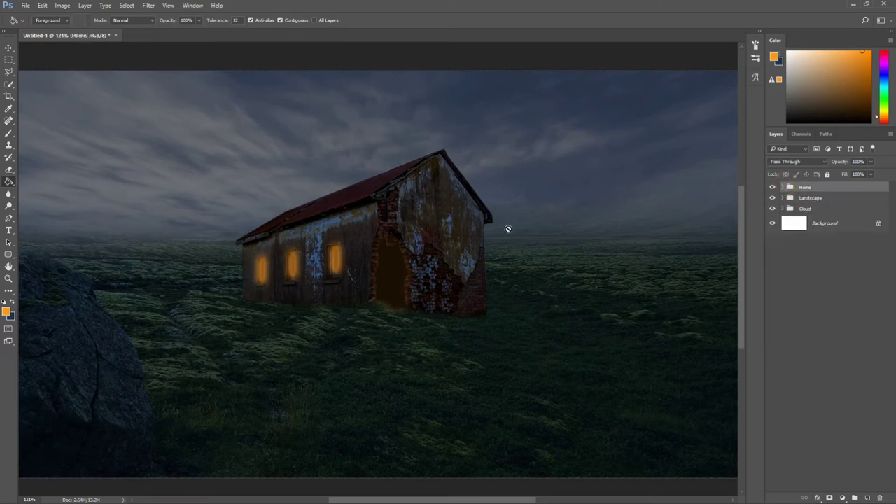
pyautogui.scroll(-1, 411, 235)
pyautogui.scroll(-1, 410, 223)
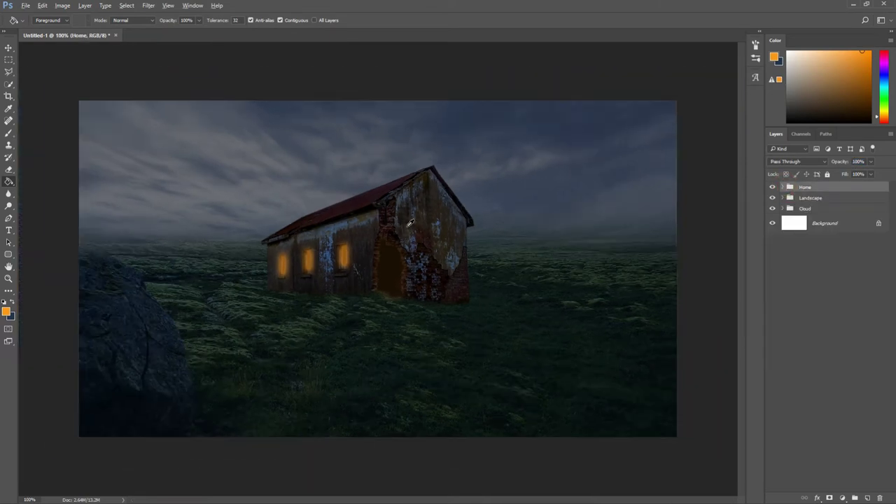
pyautogui.click(27, 7)
# - Place mountain-lake-931726_1920 as an embedded top layer and commit it
pyautogui.click(74, 225)
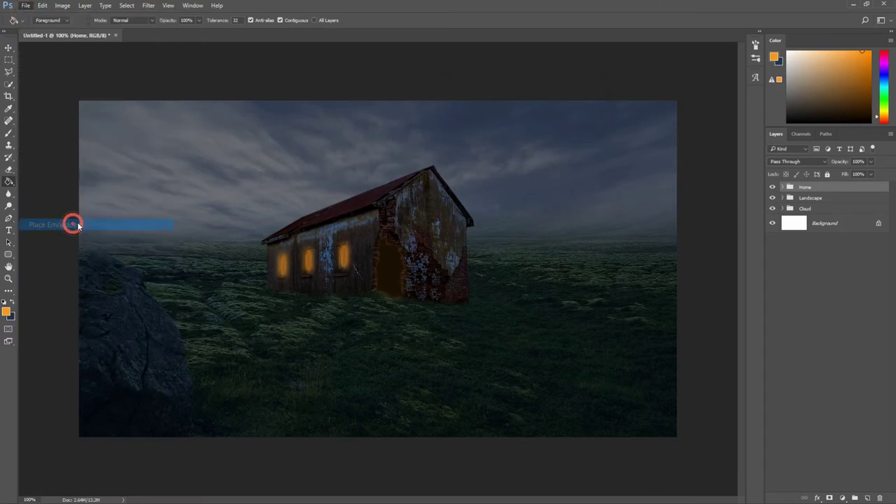
pyautogui.click(725, 101)
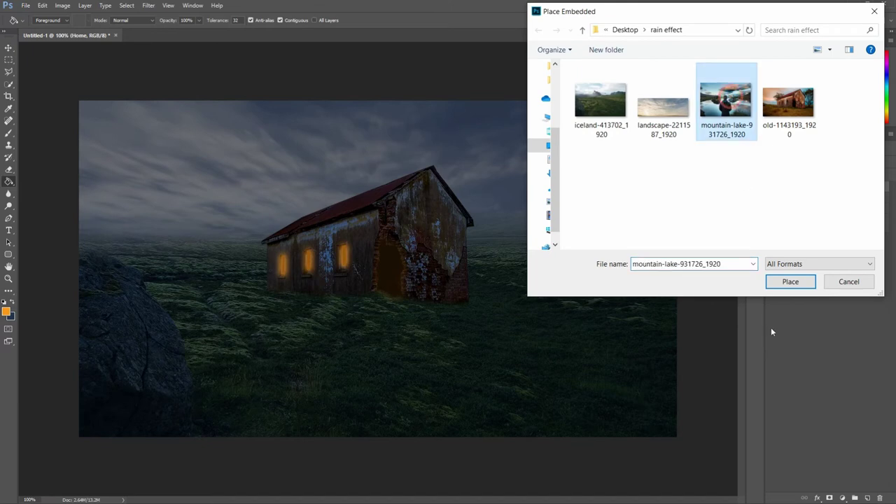
pyautogui.click(790, 281)
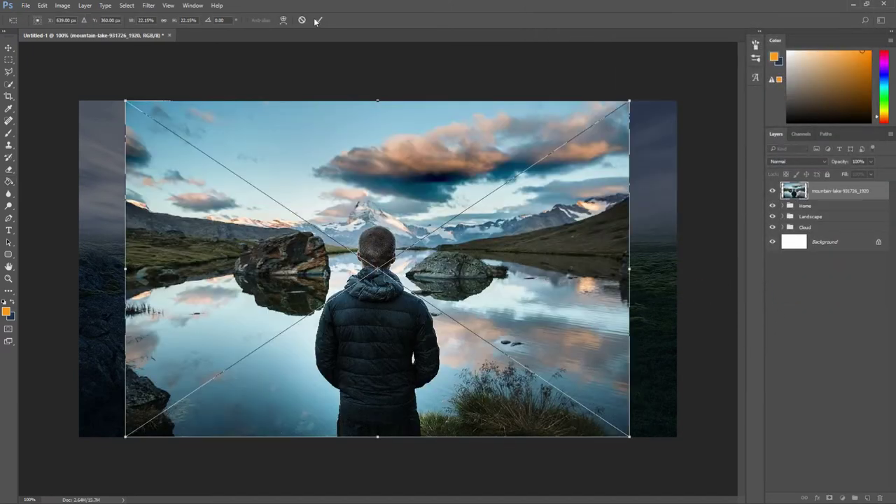
pyautogui.click(318, 20)
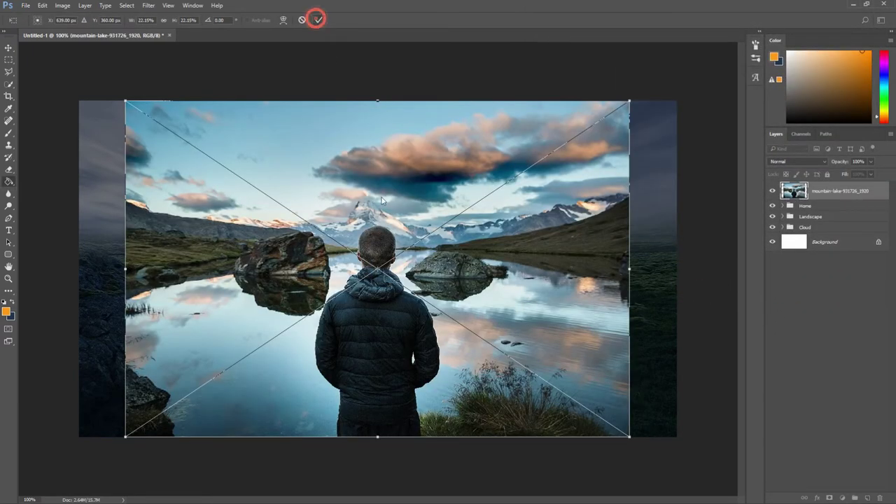
pyautogui.scroll(2, 376, 294)
pyautogui.scroll(2, 376, 298)
pyautogui.scroll(1, 376, 297)
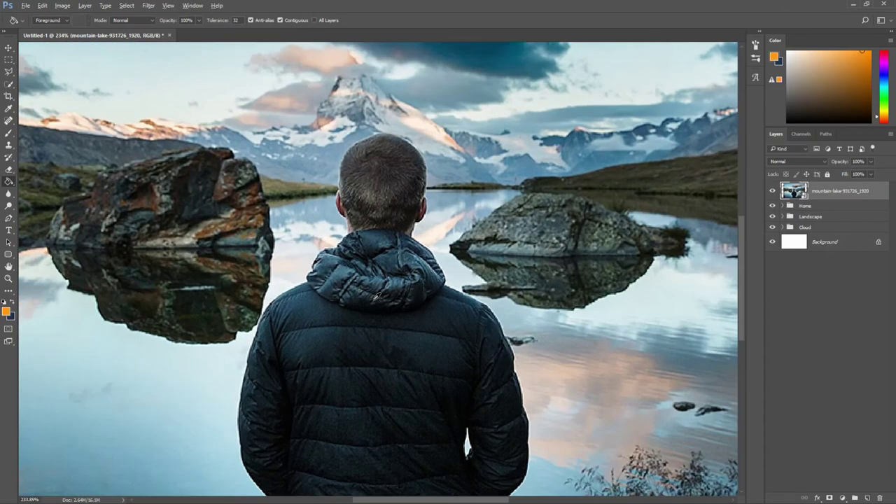
pyautogui.scroll(1, 375, 298)
pyautogui.scroll(1, 373, 301)
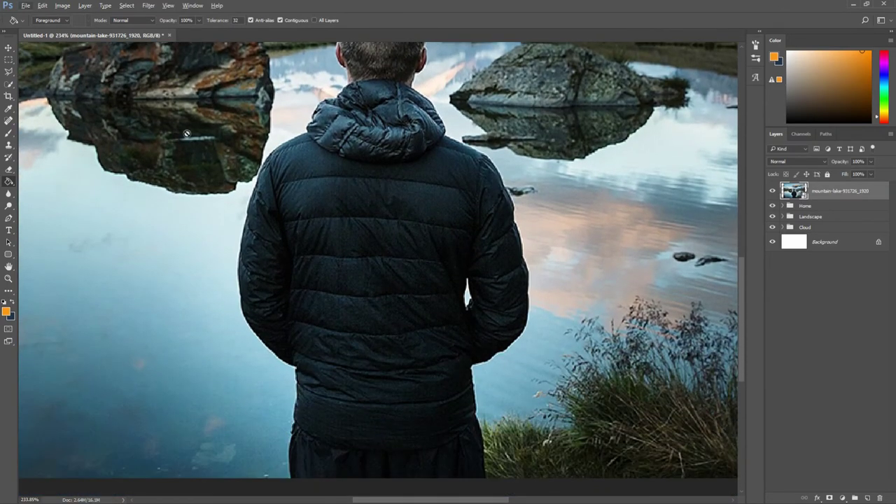
# - Quick-select the man's head, hood and jacket in the mountain-lake photo
pyautogui.click(9, 85)
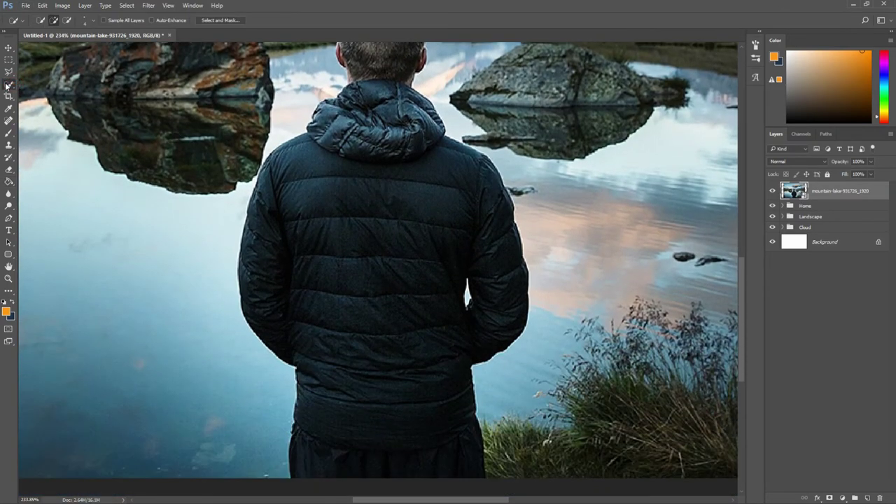
pyautogui.scroll(1, 308, 208)
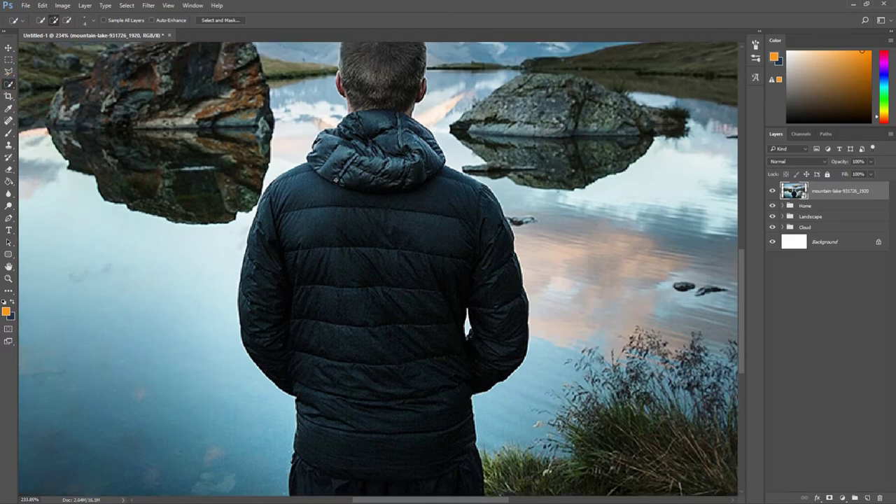
pyautogui.scroll(1, 385, 72)
pyautogui.scroll(1, 370, 64)
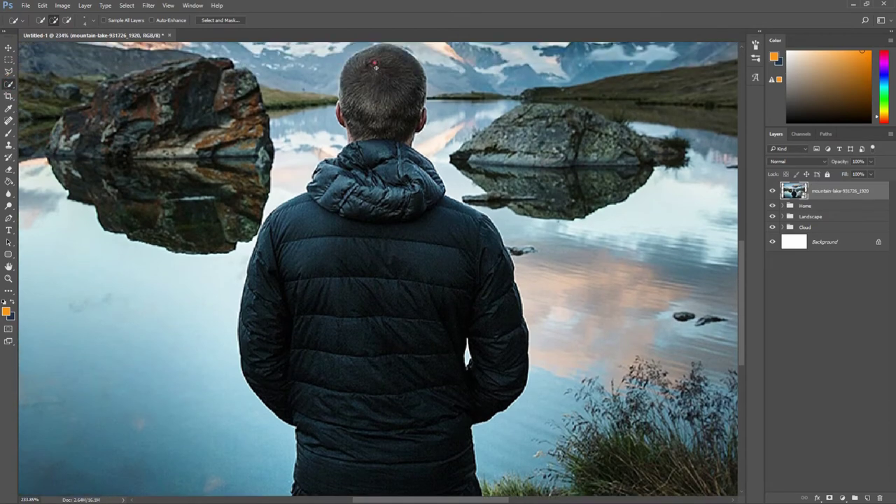
pyautogui.moveTo(375, 66); pyautogui.dragTo(268, 278)
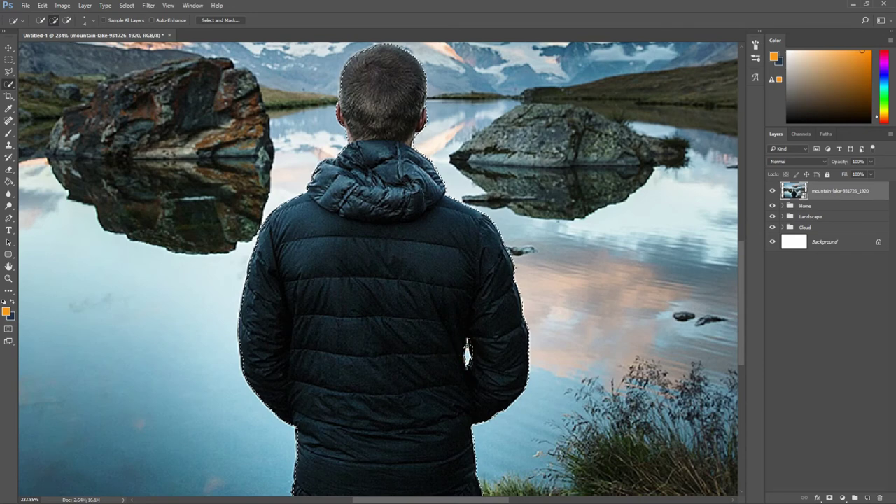
# - In Select and Mask, use a smaller refine brush on the edge between arm and jacket
pyautogui.click(227, 21)
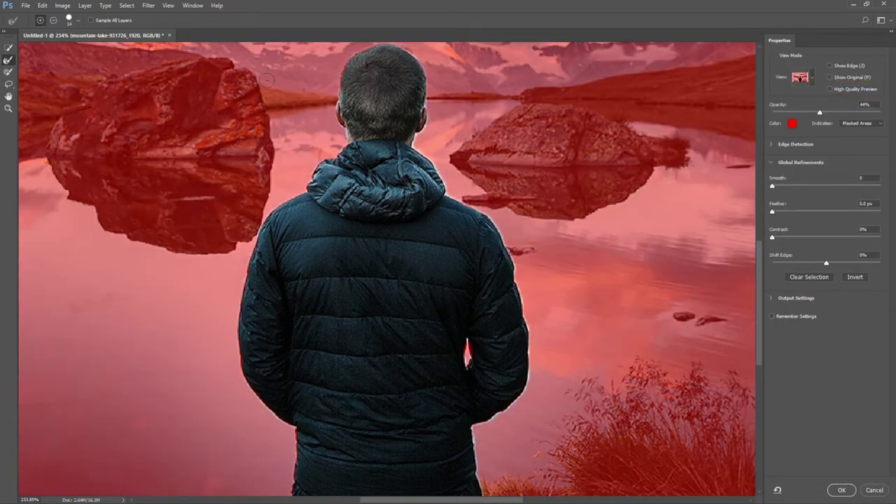
pyautogui.scroll(-2, 266, 80)
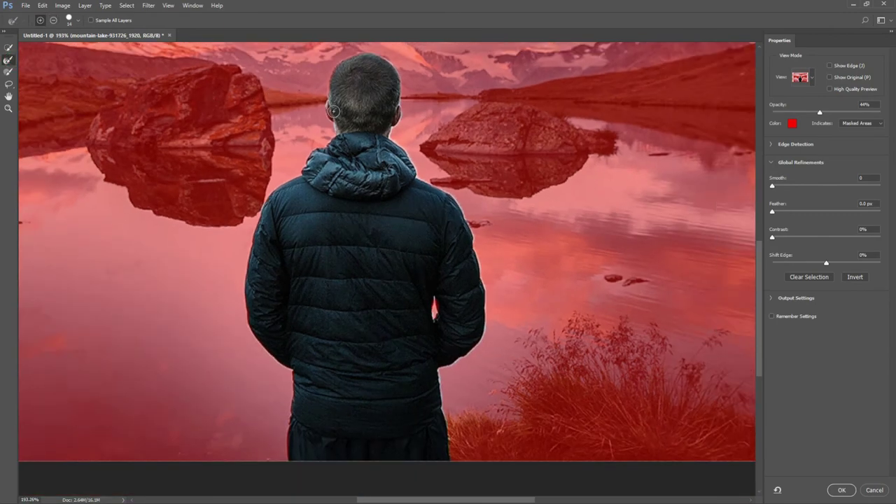
pyautogui.scroll(1, 333, 111)
pyautogui.moveTo(385, 77); pyautogui.dragTo(382, 81)
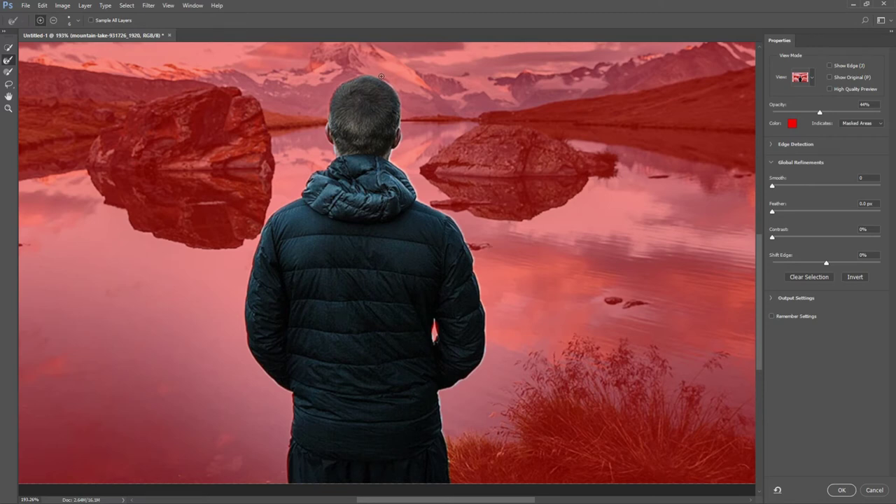
pyautogui.scroll(2, 364, 161)
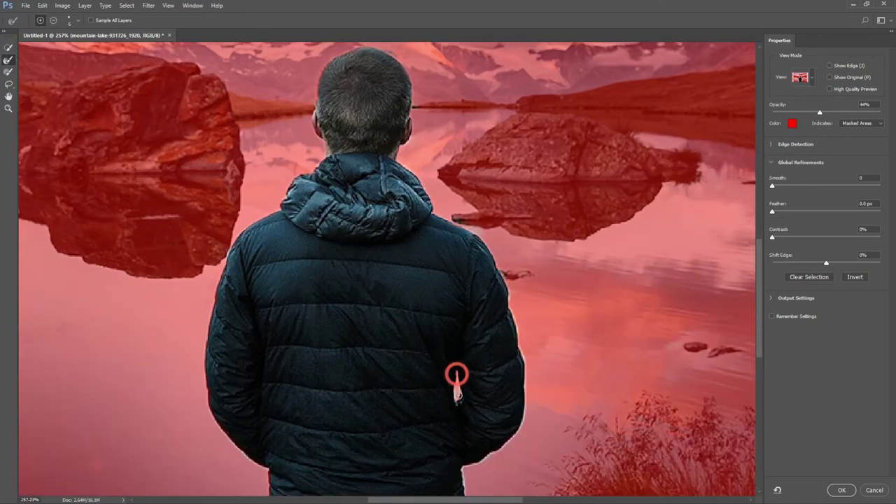
pyautogui.click(457, 376)
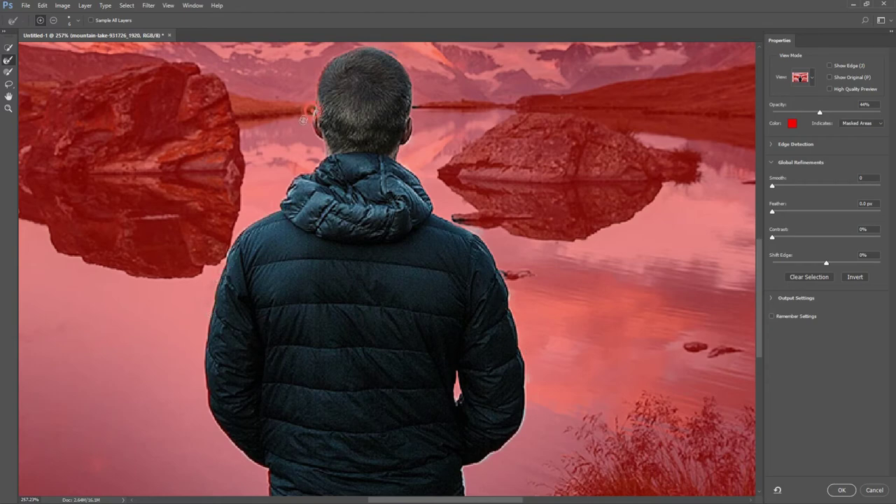
# - Fit the whole image in view and apply the refined selection around the man
pyautogui.moveTo(310, 384); pyautogui.dragTo(331, 258)
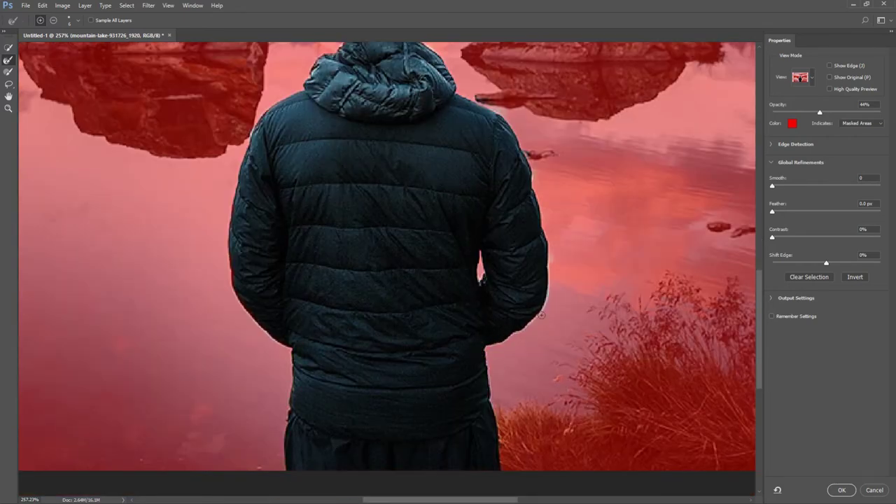
pyautogui.scroll(2, 429, 98)
pyautogui.scroll(2, 438, 96)
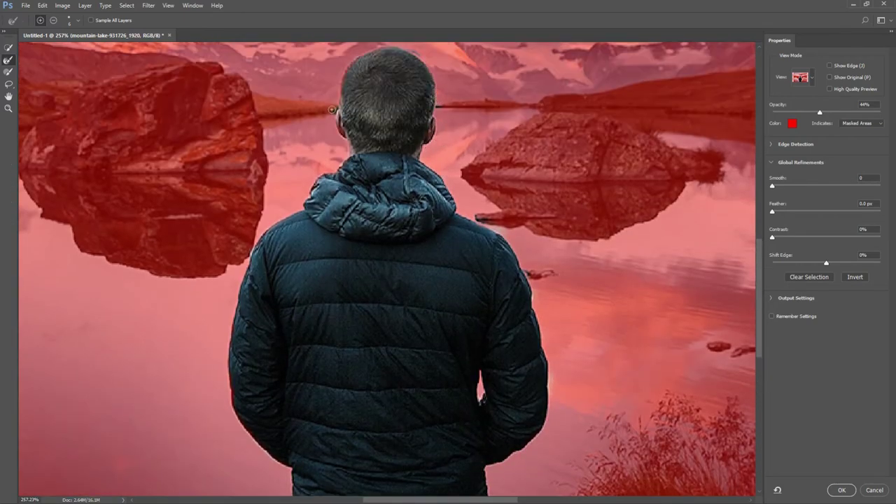
pyautogui.hotkey('ctrl', '0')
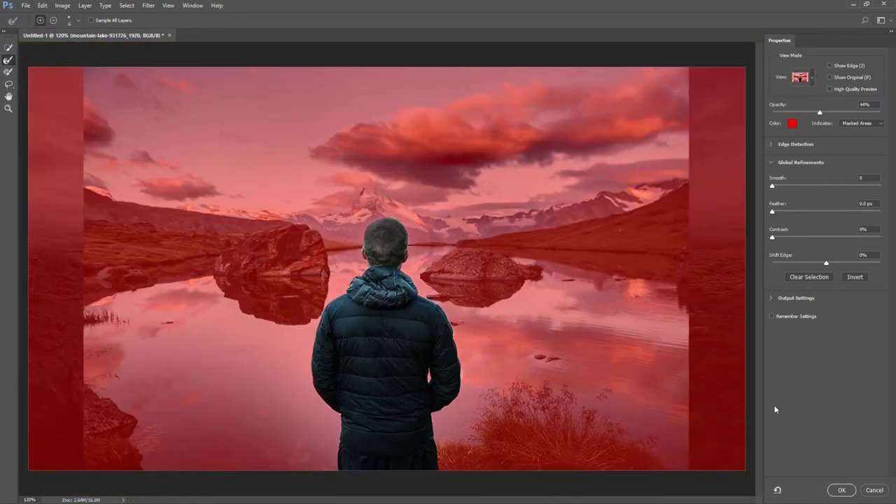
pyautogui.click(847, 490)
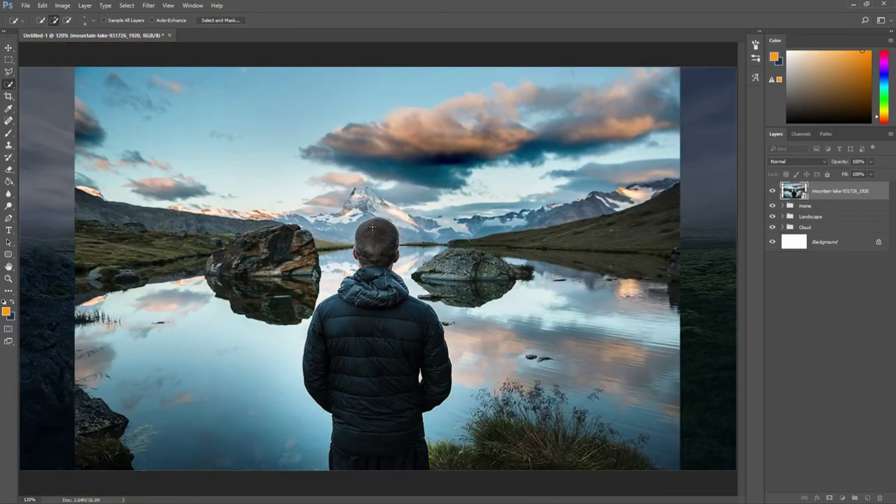
# - Add a layer mask to the mountain-lake layer so only the selected man remains visible
pyautogui.press('alt')
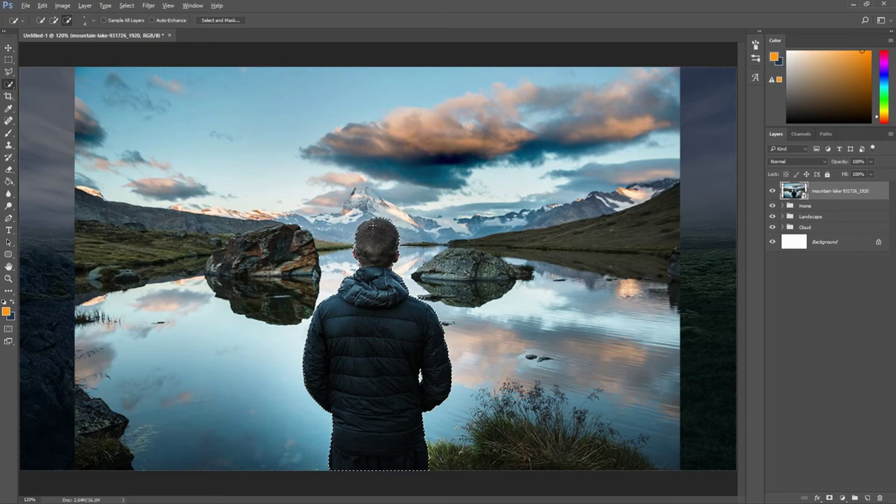
pyautogui.scroll(-1, 374, 225)
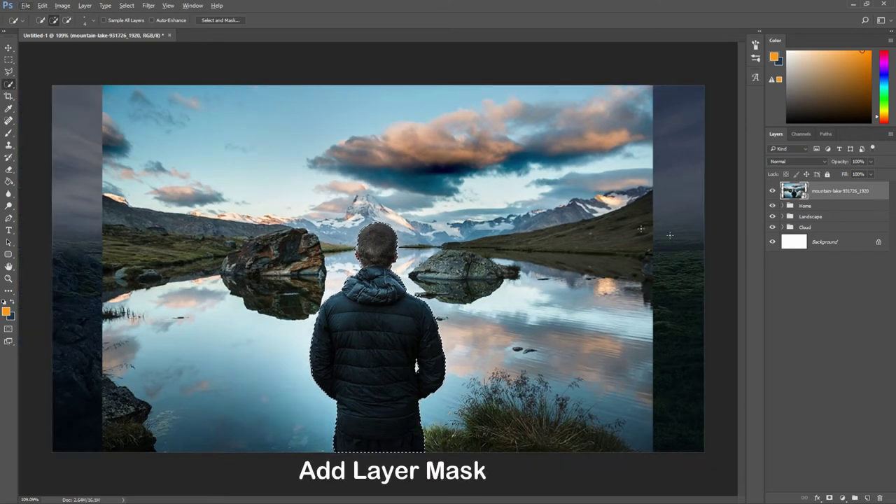
pyautogui.click(829, 497)
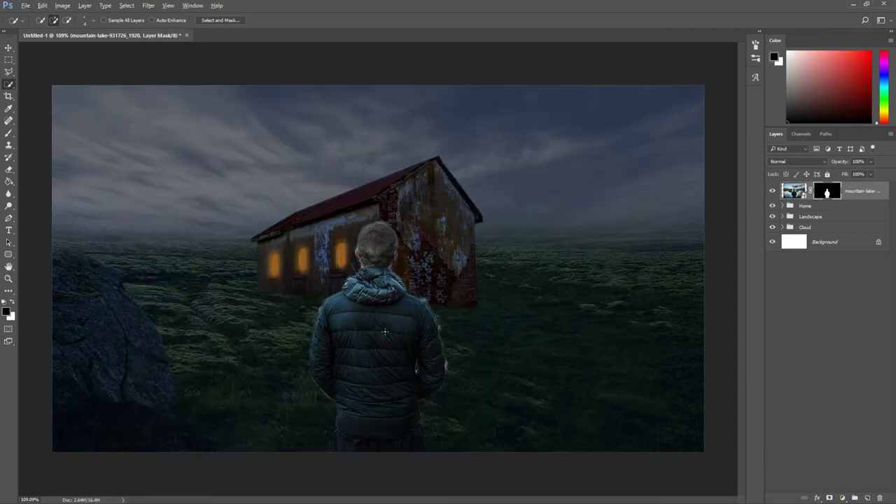
pyautogui.scroll(3, 384, 331)
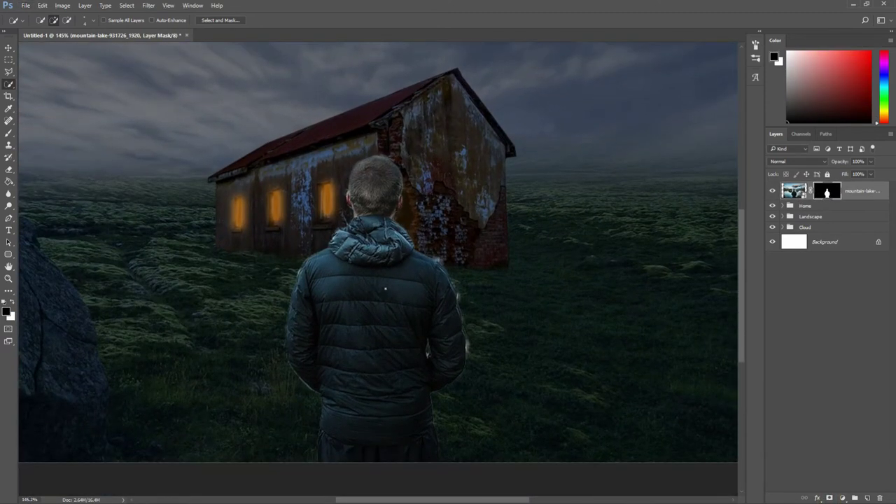
pyautogui.scroll(2, 385, 287)
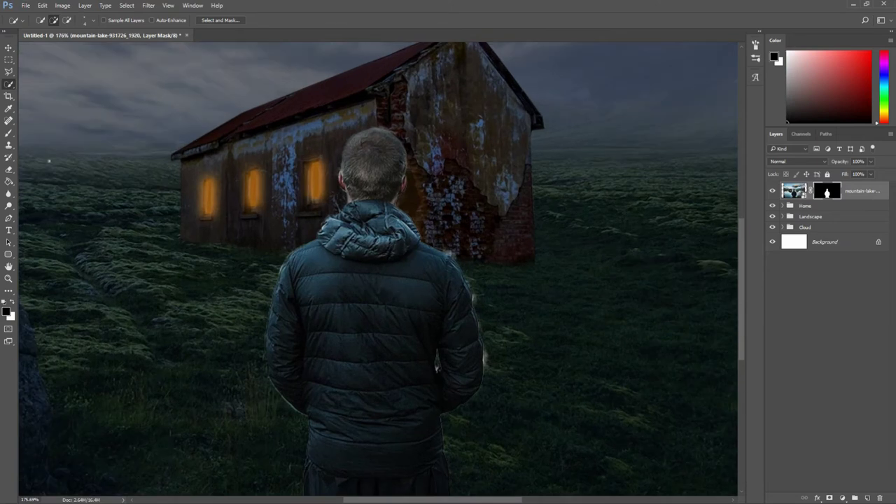
# - Choose the Brush tool with a larger hard round preset
pyautogui.click(9, 132)
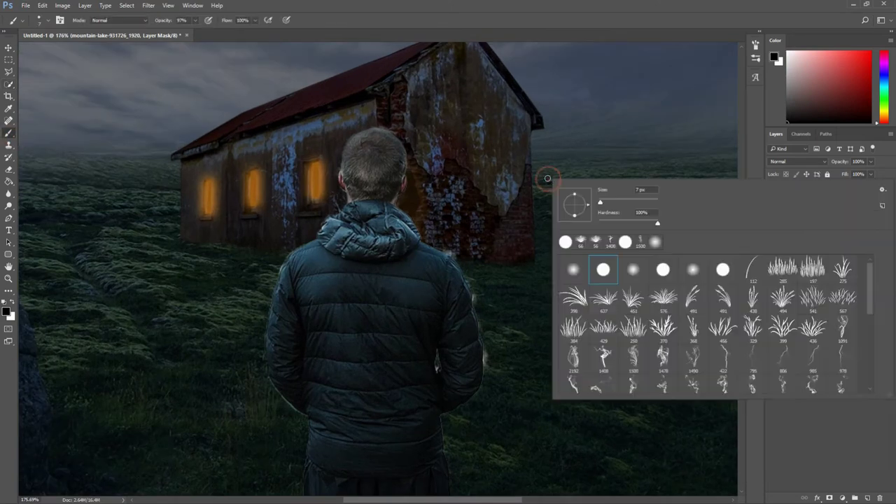
pyautogui.rightClick(546, 178)
pyautogui.click(605, 277)
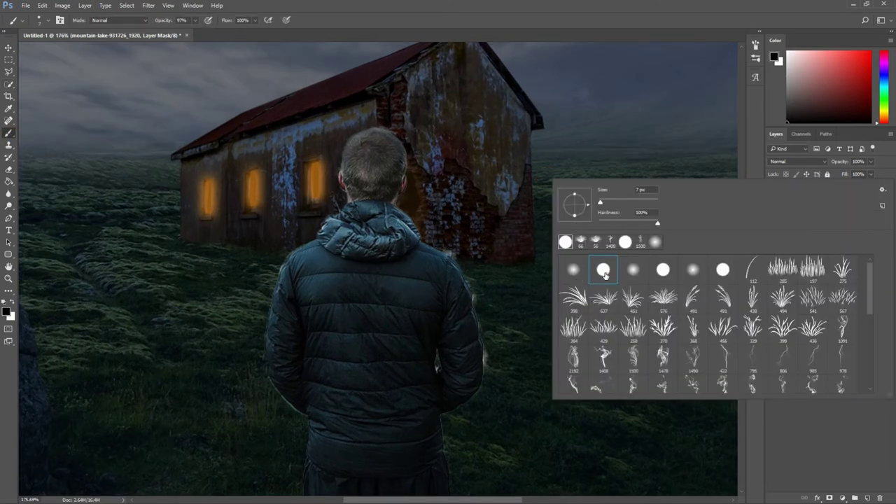
pyautogui.click(509, 14)
pyautogui.scroll(4, 420, 199)
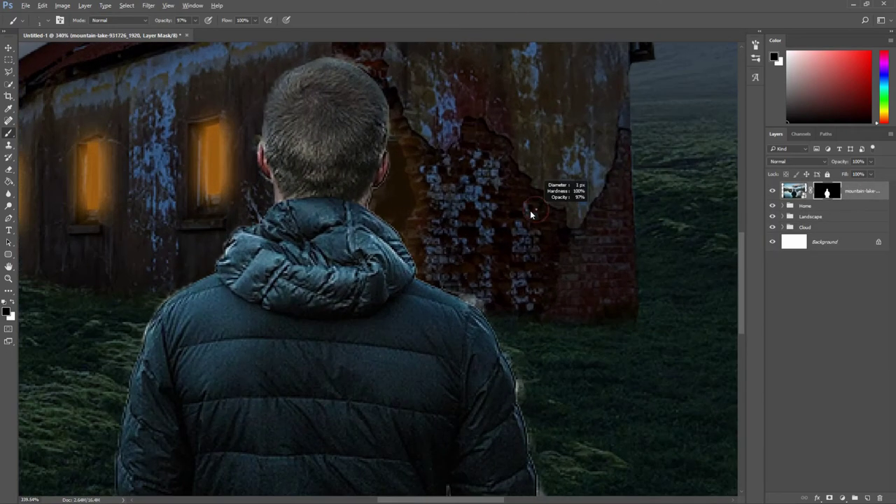
pyautogui.moveTo(530, 213); pyautogui.dragTo(537, 212)
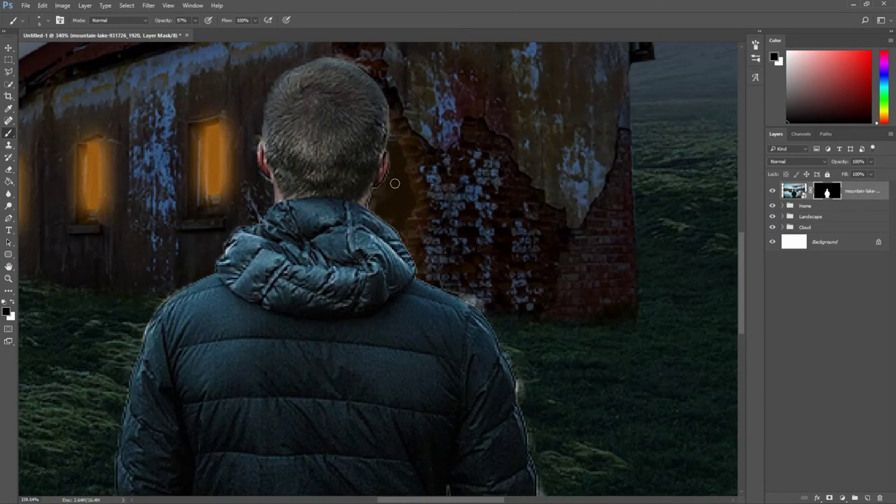
# - Paint on the layer mask along the man's jacket edges to tidy the cutout
pyautogui.scroll(2, 362, 203)
pyautogui.scroll(-2, 419, 245)
pyautogui.scroll(-3, 563, 320)
pyautogui.moveTo(590, 282); pyautogui.dragTo(594, 283)
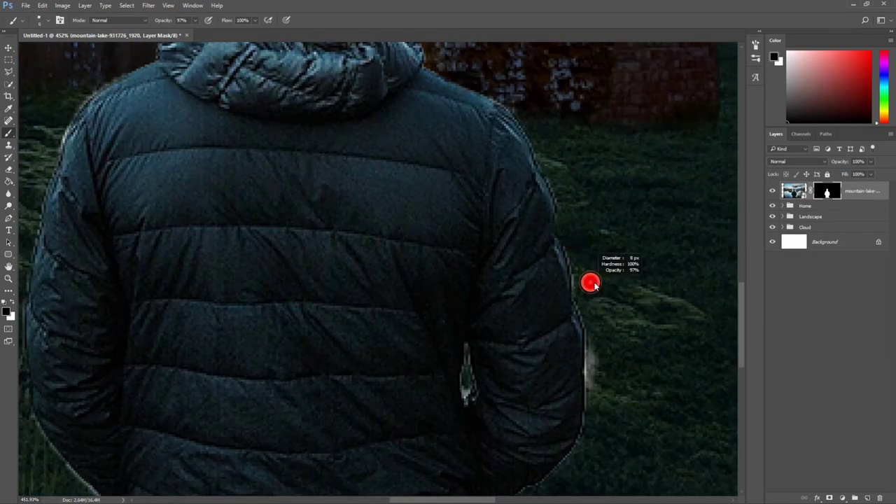
pyautogui.scroll(4, 464, 260)
pyautogui.scroll(-5, 469, 328)
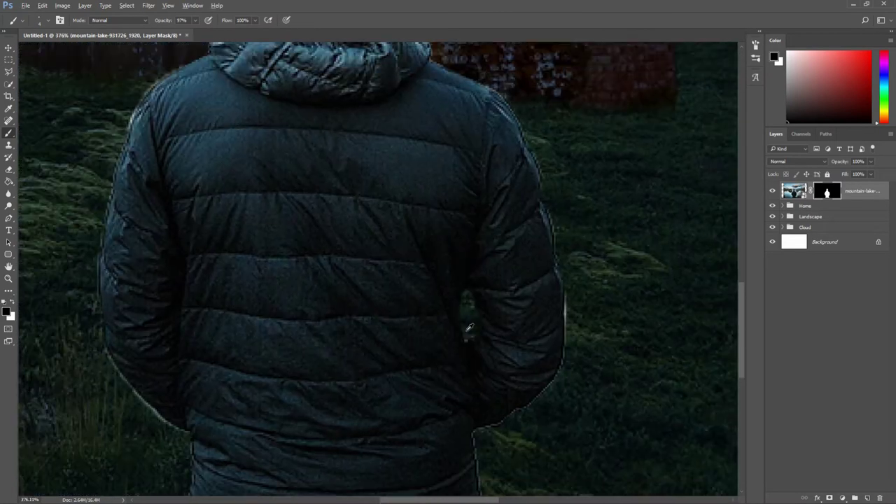
pyautogui.scroll(-3, 483, 380)
pyautogui.scroll(-2, 500, 370)
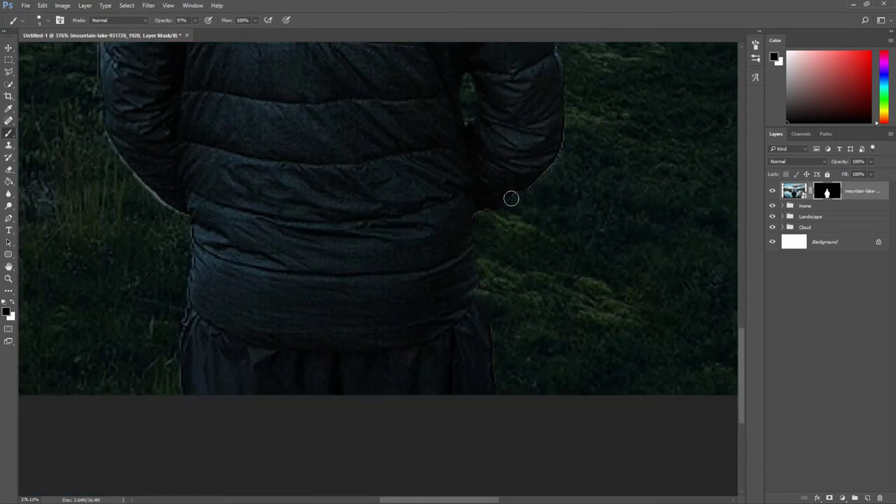
pyautogui.scroll(1, 539, 154)
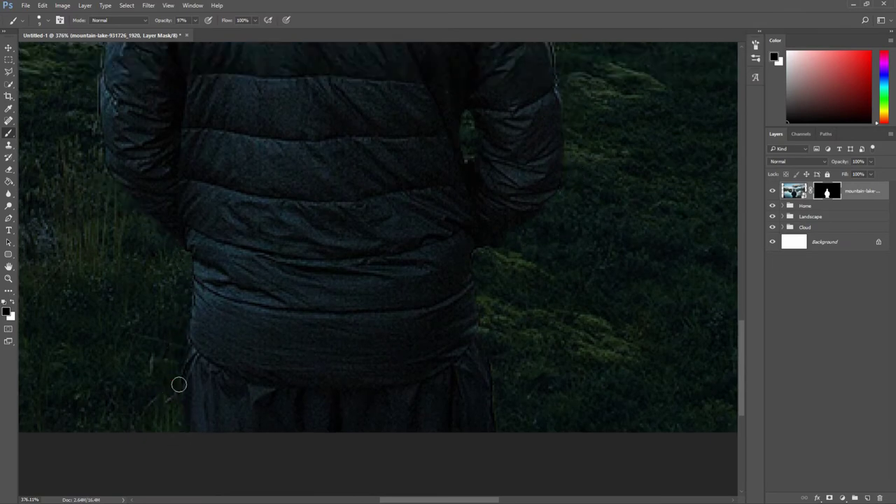
pyautogui.scroll(2, 95, 240)
pyautogui.scroll(1, 130, 164)
pyautogui.scroll(2, 156, 220)
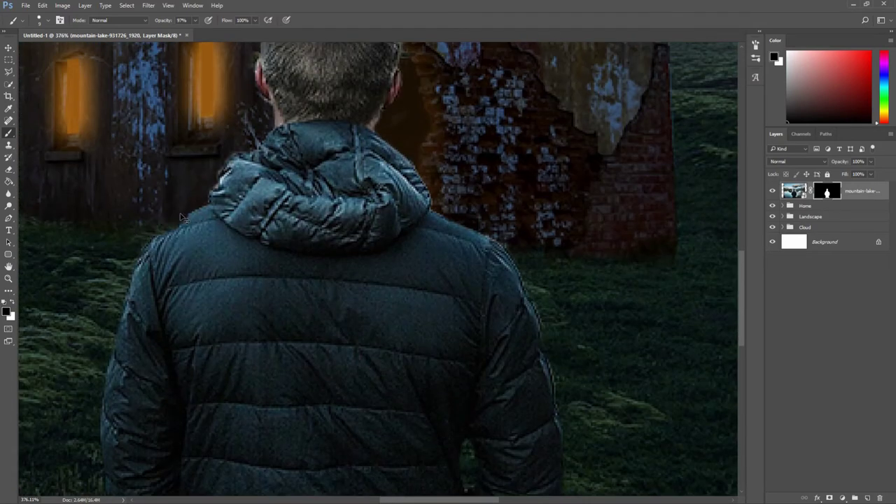
pyautogui.scroll(-3, 181, 217)
pyautogui.scroll(-3, 200, 200)
pyautogui.scroll(2, 417, 202)
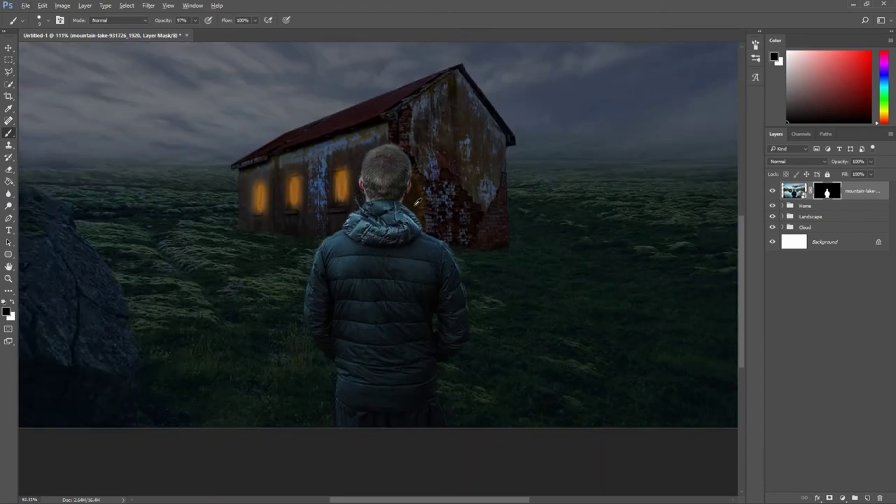
pyautogui.scroll(-1, 417, 201)
# - Move the man's layer right so he overlaps the house's right corner
pyautogui.click(8, 47)
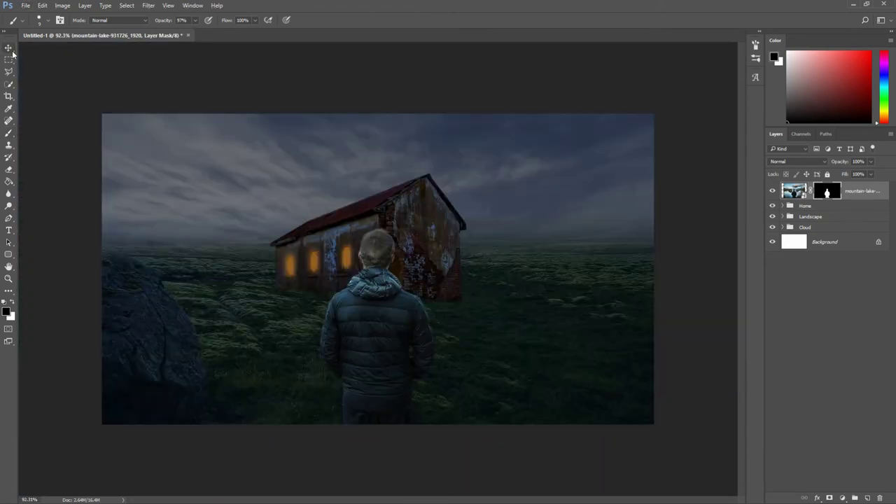
pyautogui.moveTo(389, 327)
pyautogui.mouseDown()
pyautogui.moveTo(498, 334)
pyautogui.moveTo(479, 329)
pyautogui.mouseUp()
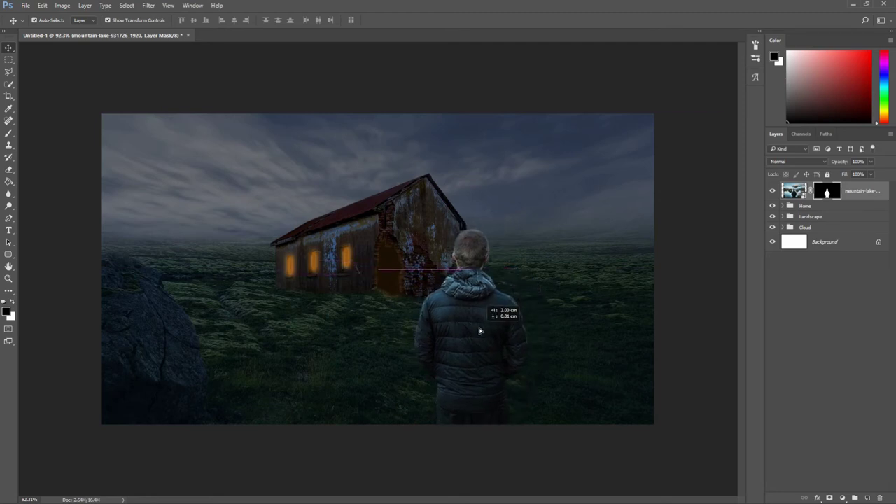
pyautogui.hotkey('ctrl', 't')
pyautogui.scroll(1, 379, 322)
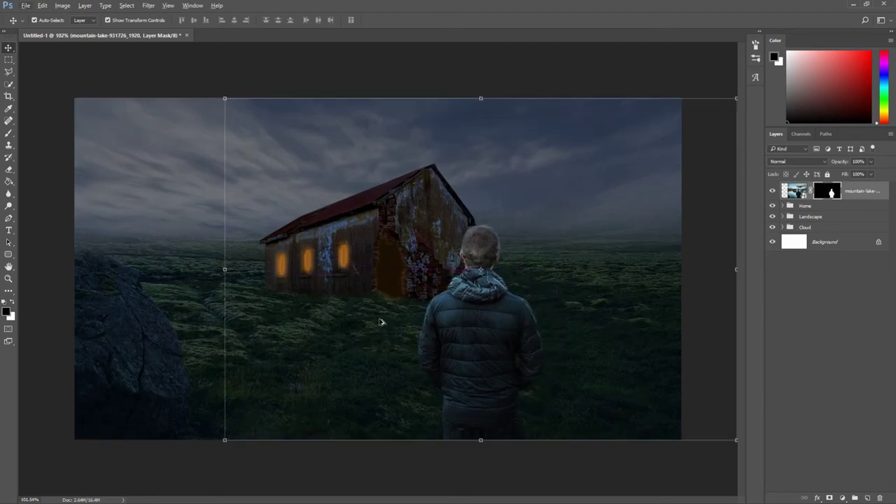
pyautogui.click(854, 196)
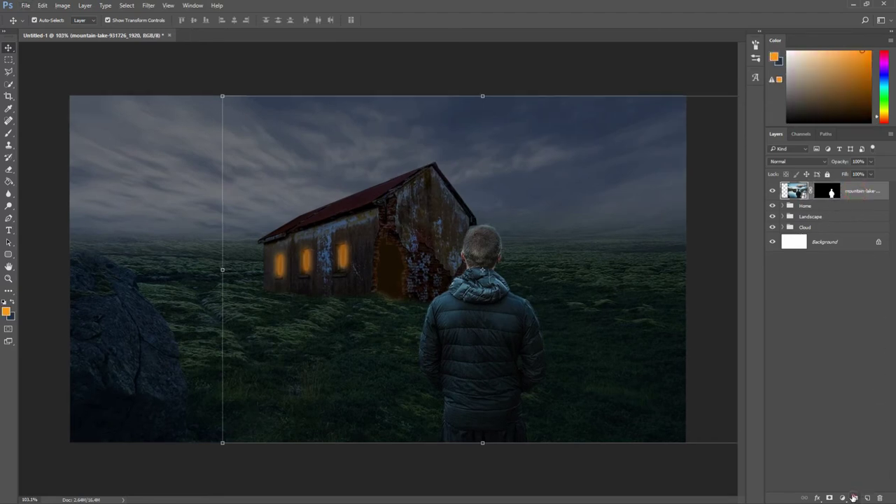
# - Put the mountain-lake layer into a new collapsed group named Man
pyautogui.click(854, 497)
pyautogui.doubleClick(807, 188)
pyautogui.write('Man')
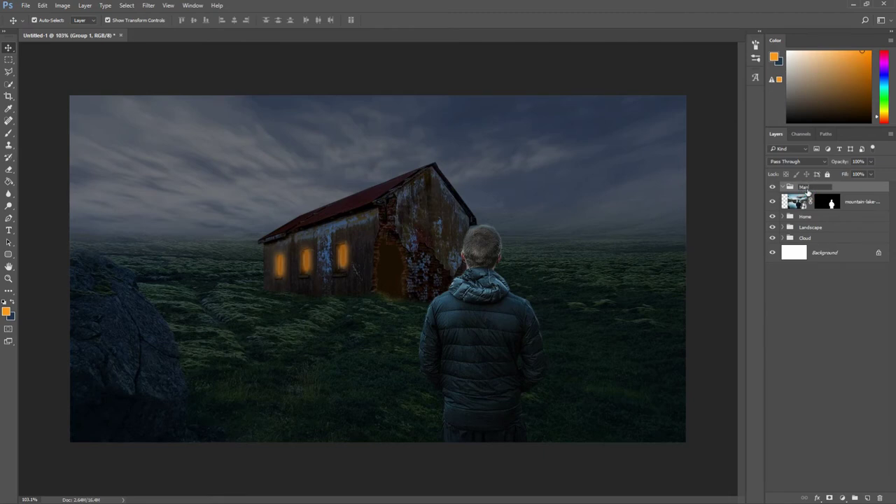
pyautogui.moveTo(869, 204)
pyautogui.mouseDown()
pyautogui.moveTo(853, 188)
pyautogui.moveTo(773, 190)
pyautogui.mouseUp()
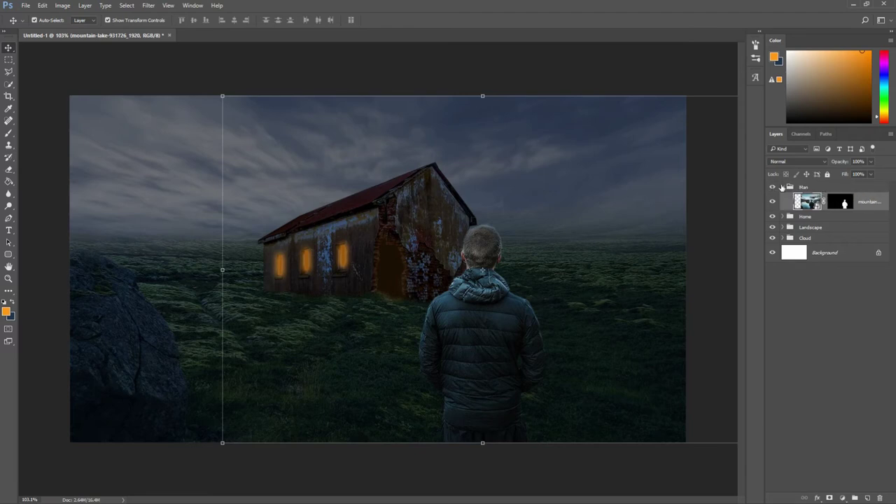
pyautogui.click(798, 188)
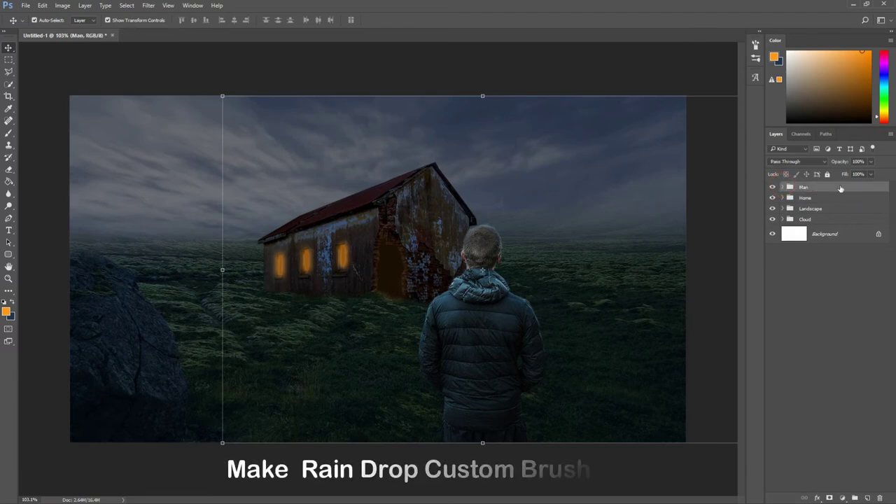
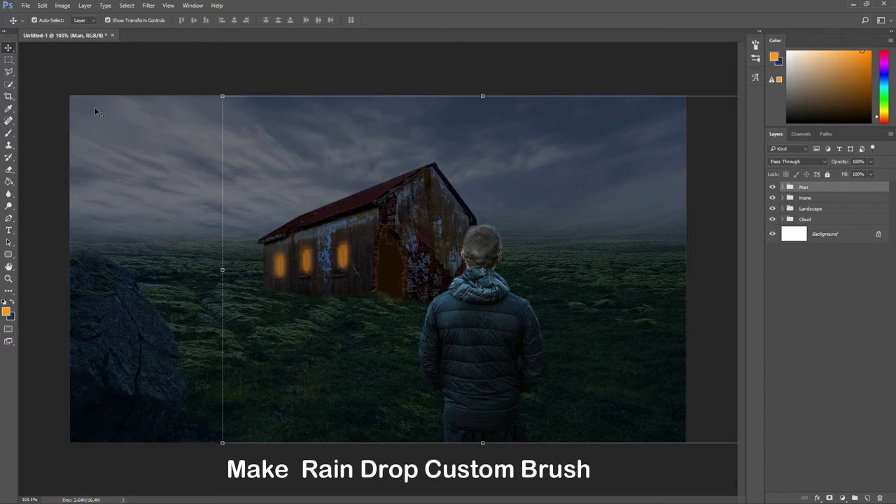
# - Create a new white 1000 × 1000 pixel document via File > New
pyautogui.click(26, 6)
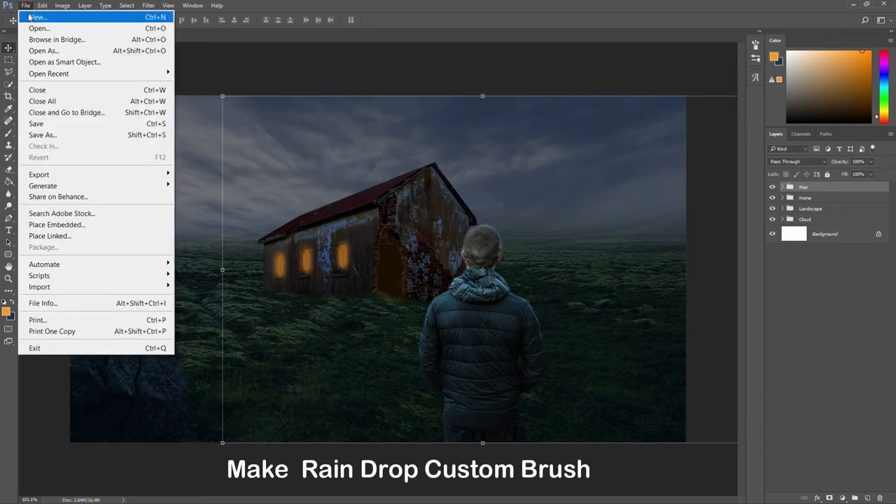
pyautogui.click(39, 18)
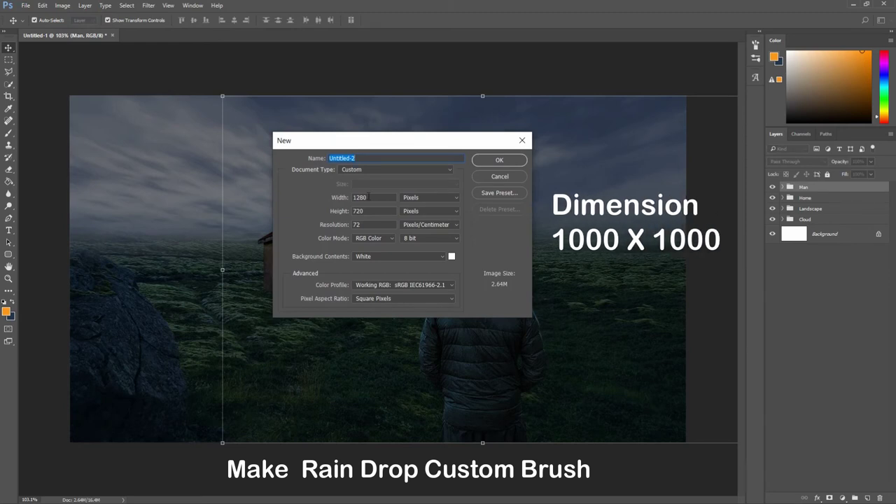
pyautogui.doubleClick(360, 198)
pyautogui.write('1')
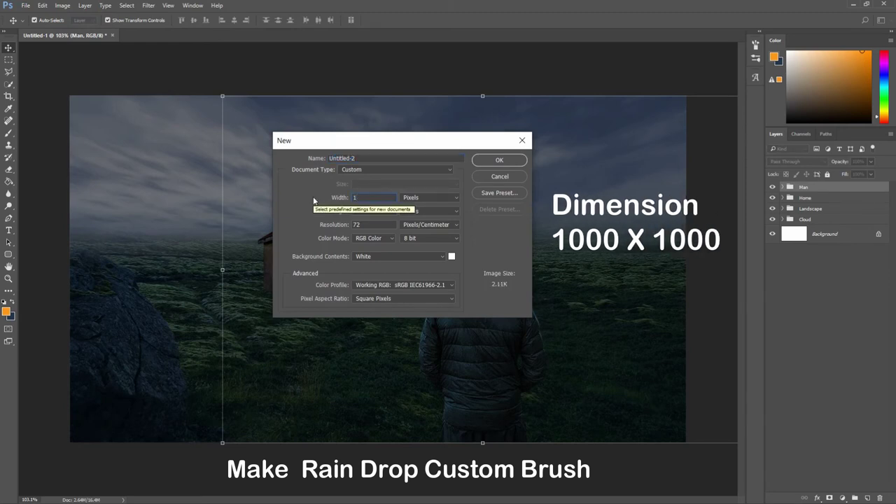
pyautogui.write('000')
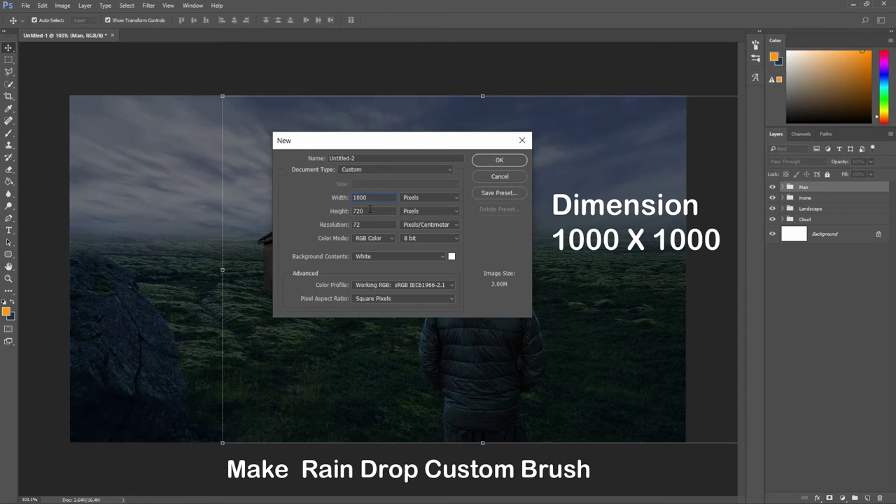
pyautogui.doubleClick(370, 210)
pyautogui.write('1000')
pyautogui.click(480, 160)
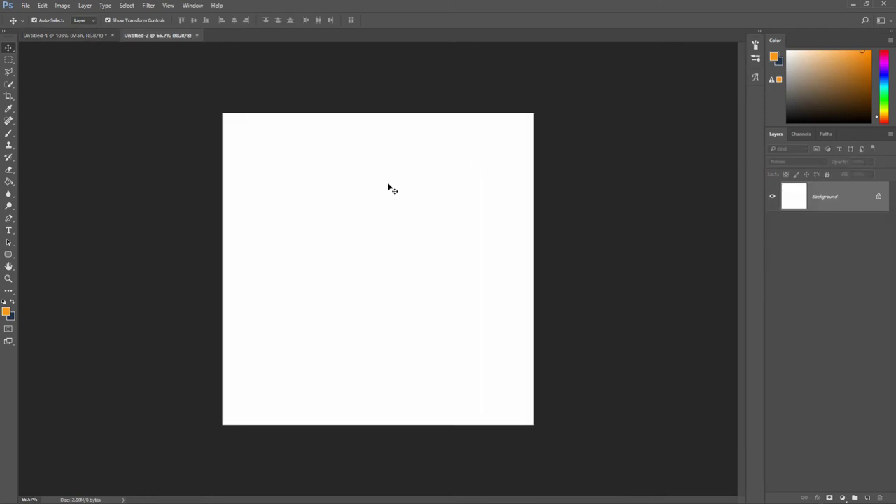
# - Select a soft round brush with about 71% hardness and roughly 112 px size
pyautogui.click(8, 133)
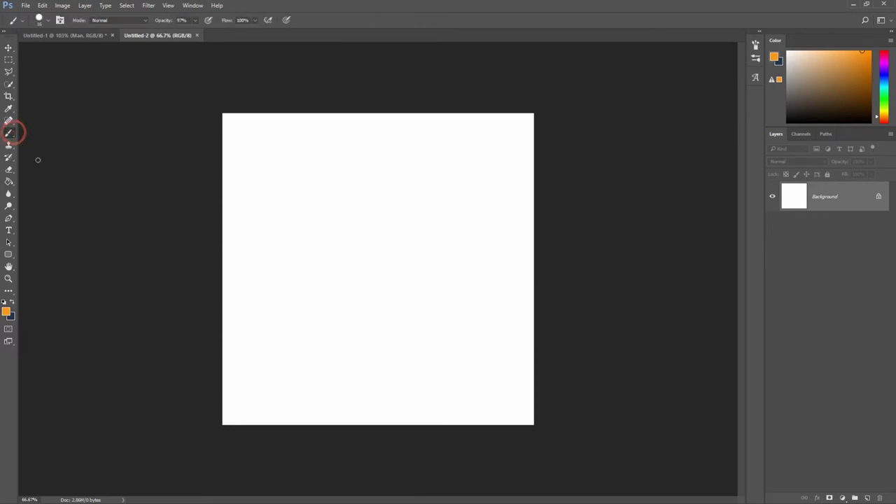
pyautogui.rightClick(409, 206)
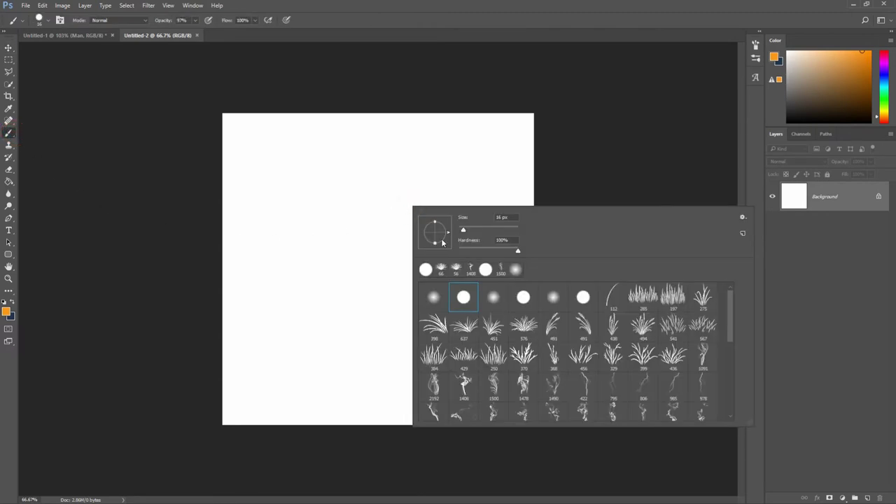
pyautogui.click(434, 300)
pyautogui.moveTo(460, 251); pyautogui.dragTo(502, 253)
pyautogui.moveTo(368, 247); pyautogui.dragTo(385, 252)
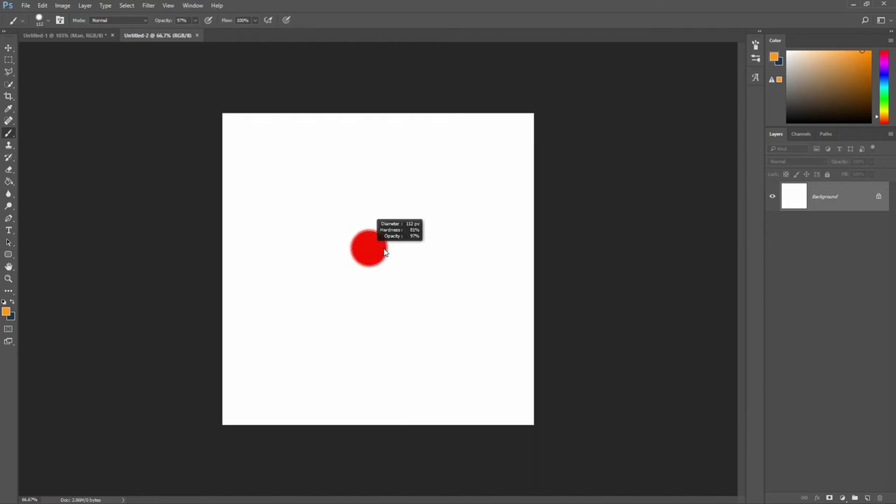
# - Set the foreground to black, enlarge the brush to about 124 px, and paint one dot on a new layer
pyautogui.click(8, 314)
pyautogui.moveTo(401, 262); pyautogui.dragTo(304, 320)
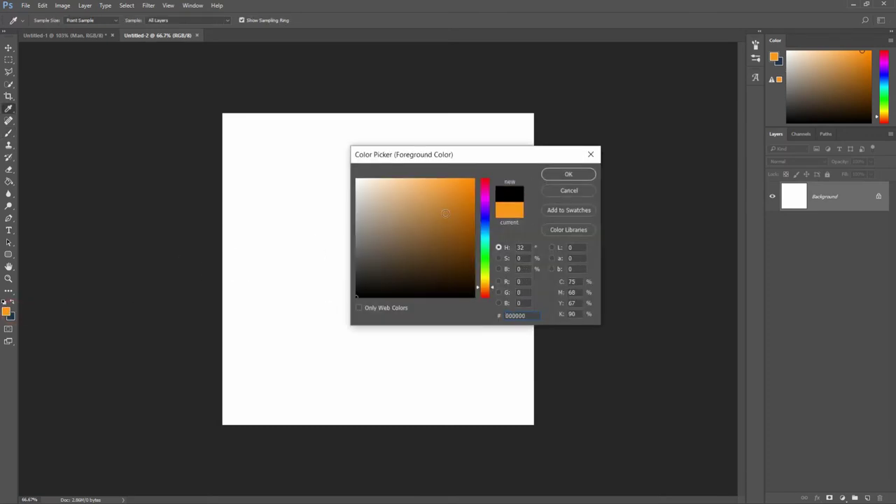
pyautogui.click(551, 175)
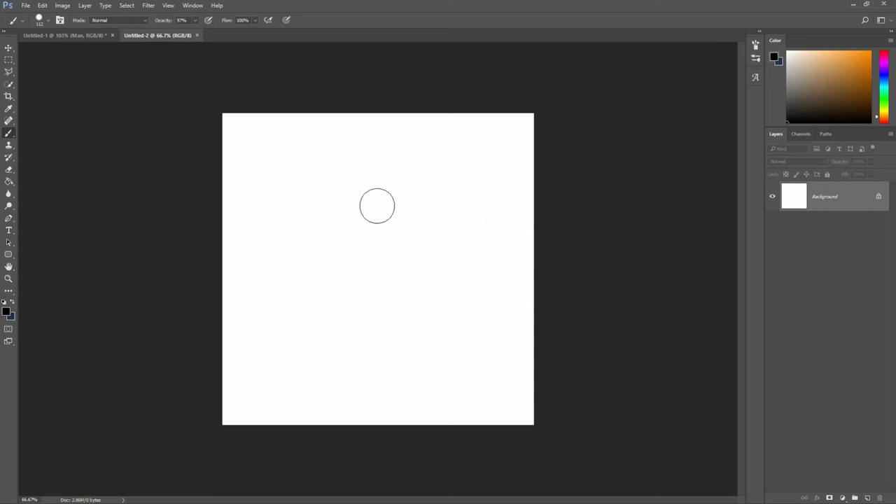
pyautogui.moveTo(371, 211); pyautogui.dragTo(371, 207)
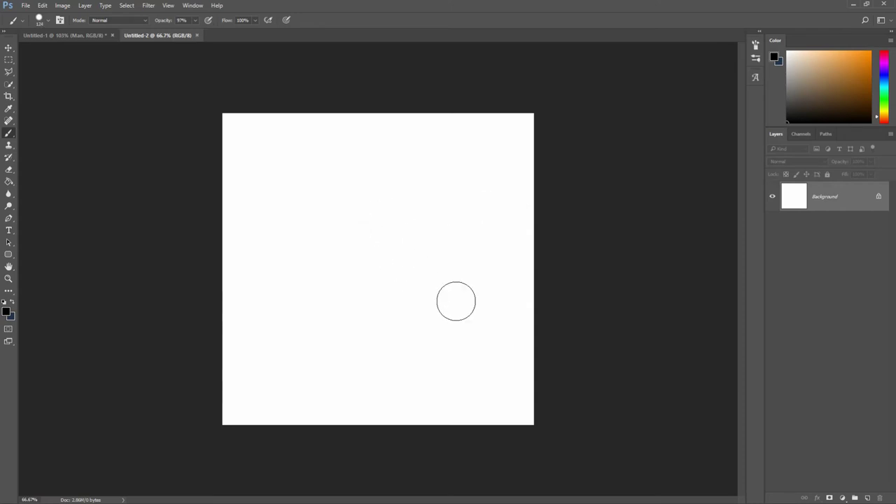
pyautogui.click(868, 497)
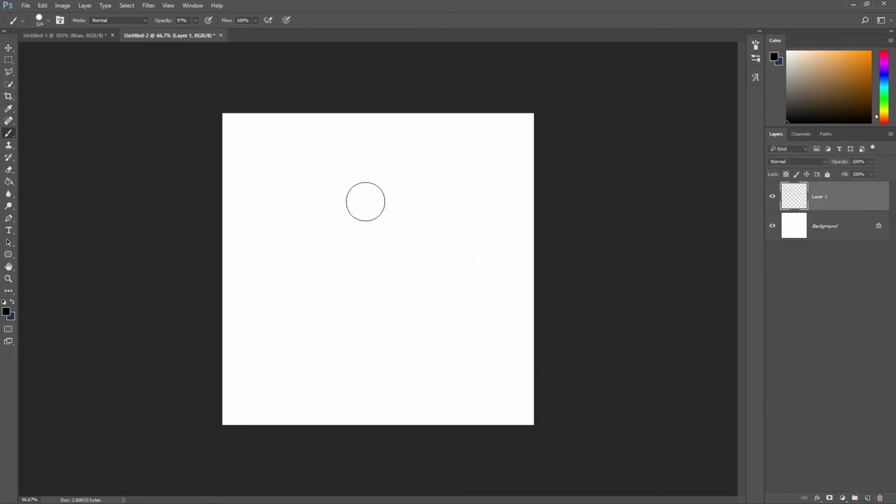
pyautogui.click(371, 204)
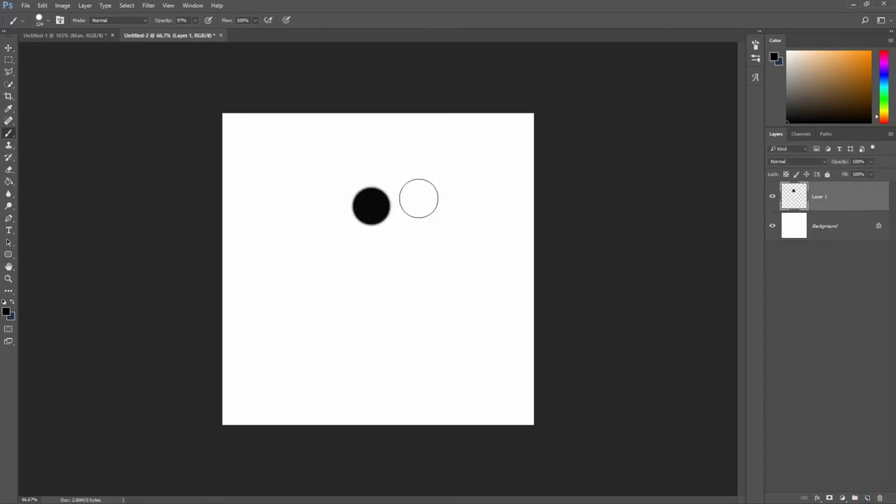
pyautogui.click(149, 6)
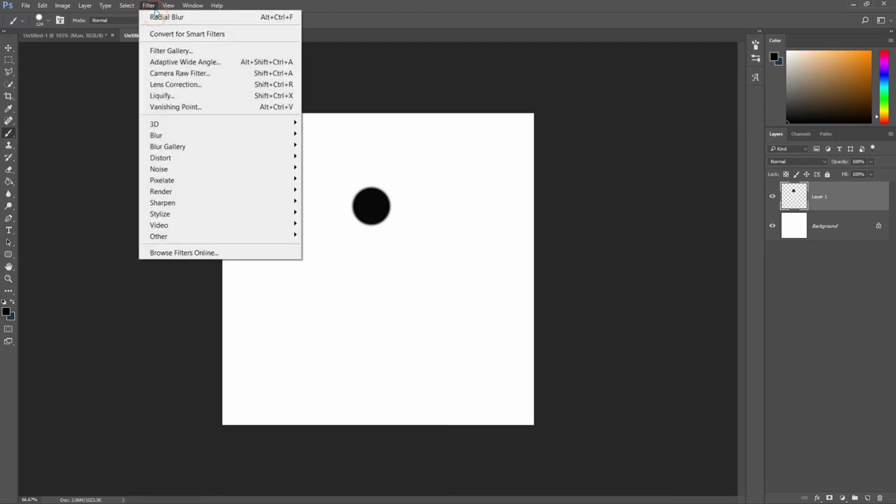
# - Use Liquify's Forward Warp to stretch the black dot downward into a long tapered drop
pyautogui.click(153, 96)
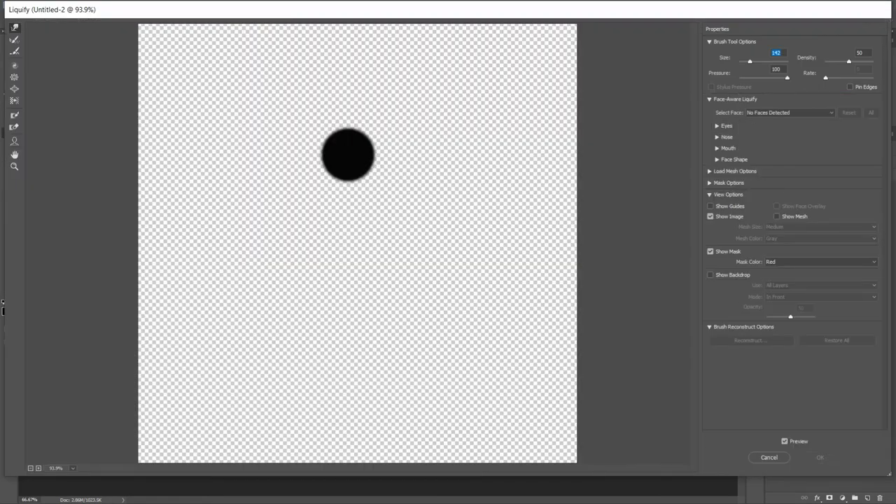
pyautogui.click(14, 28)
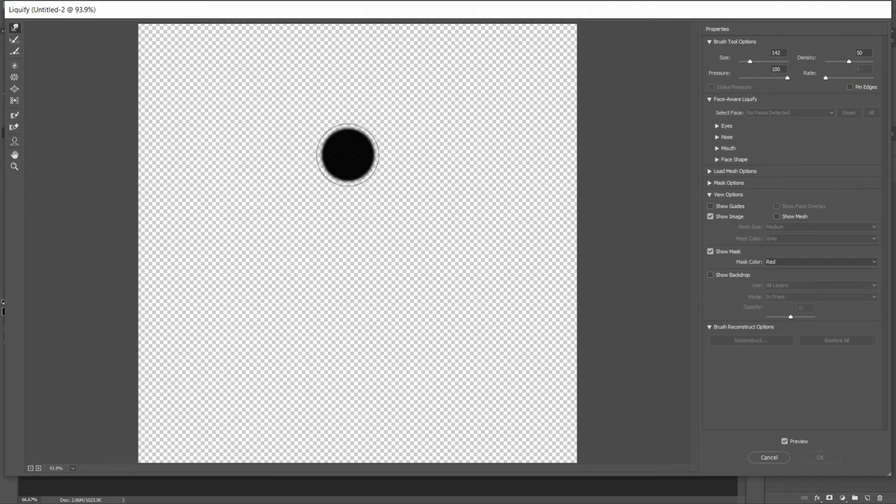
pyautogui.click(348, 154)
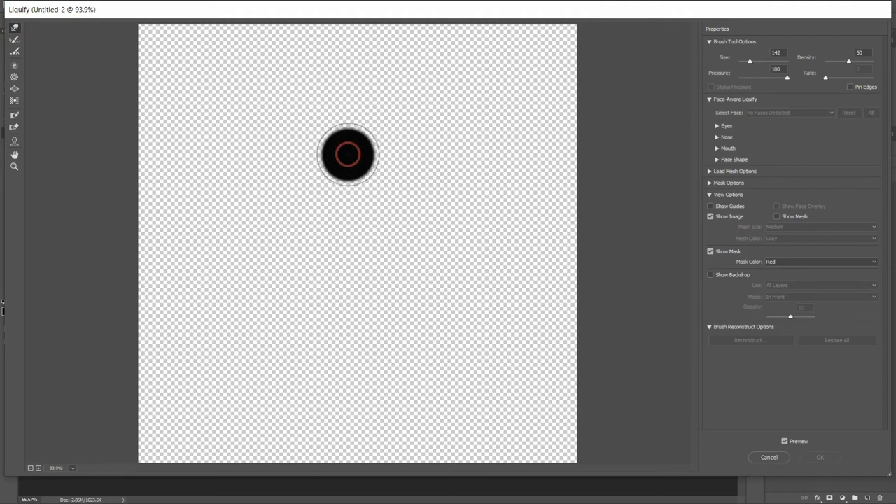
pyautogui.keyDown('shift'); pyautogui.click(353, 246); pyautogui.keyUp('shift')
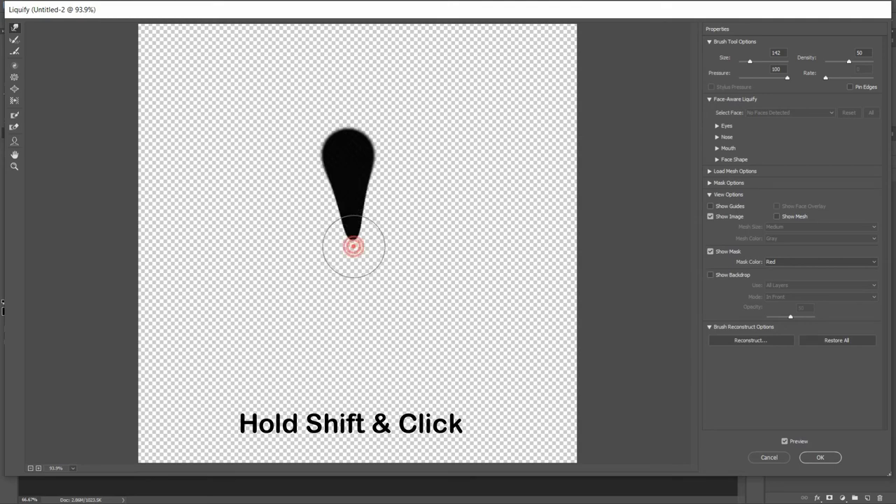
pyautogui.click(348, 155)
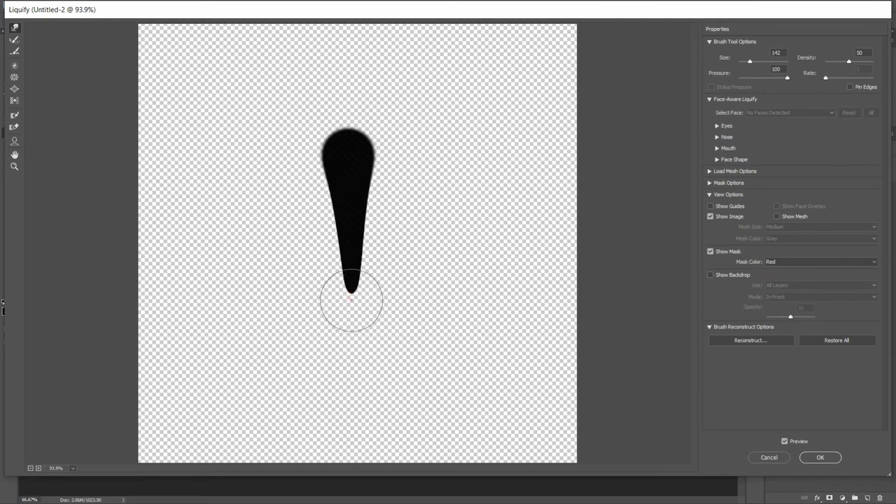
pyautogui.keyDown('shift'); pyautogui.click(351, 300); pyautogui.keyUp('shift')
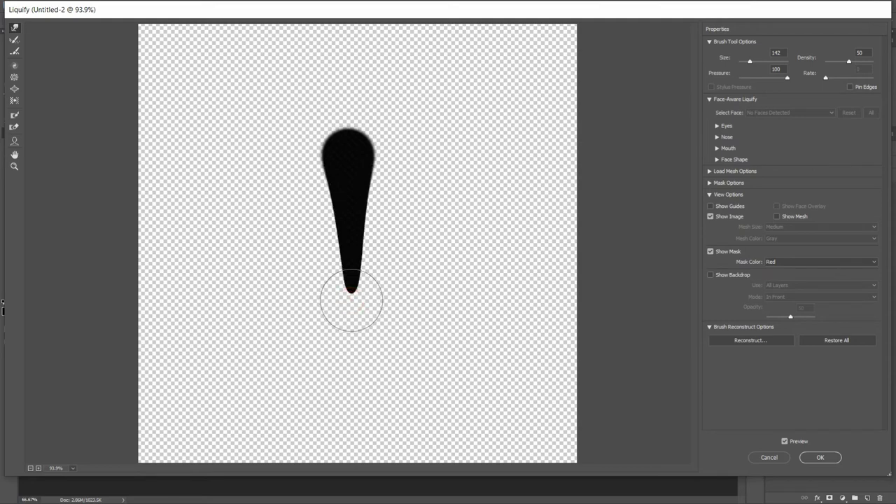
pyautogui.click(347, 155)
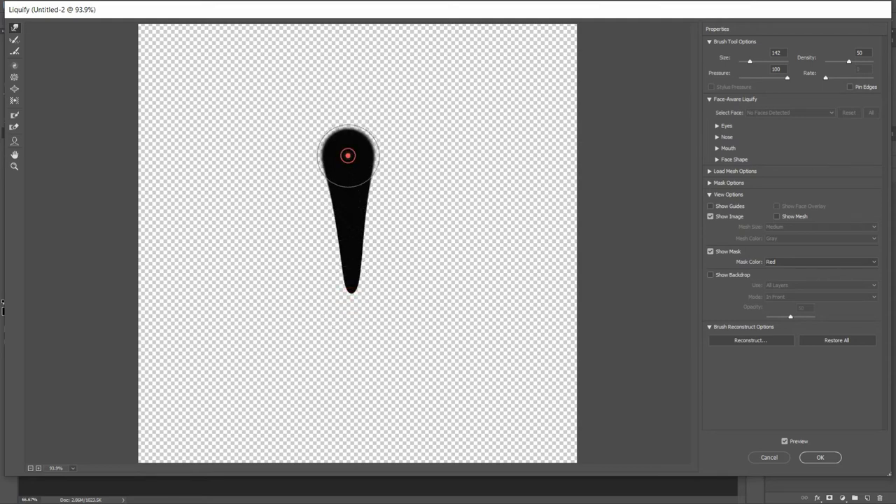
pyautogui.keyDown('shift'); pyautogui.click(349, 335); pyautogui.keyUp('shift')
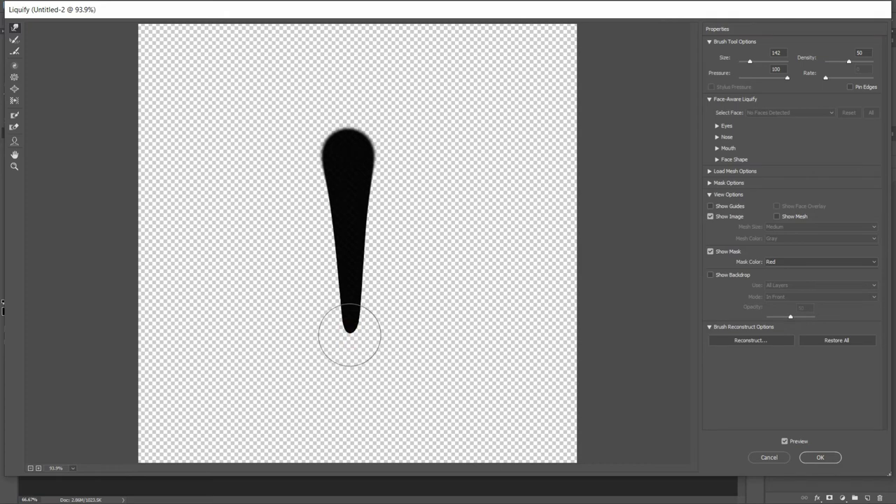
pyautogui.click(807, 457)
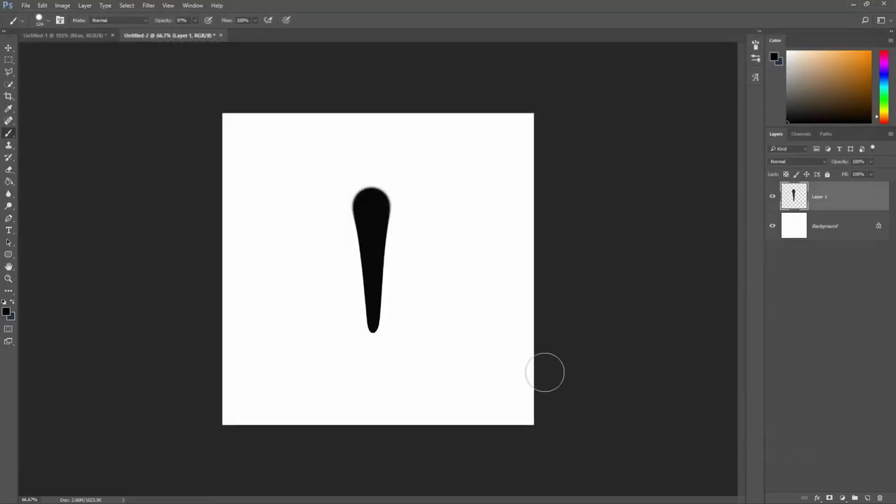
# - Skew the teardrop to narrow its lower end and top, then commit the skew
pyautogui.click(9, 48)
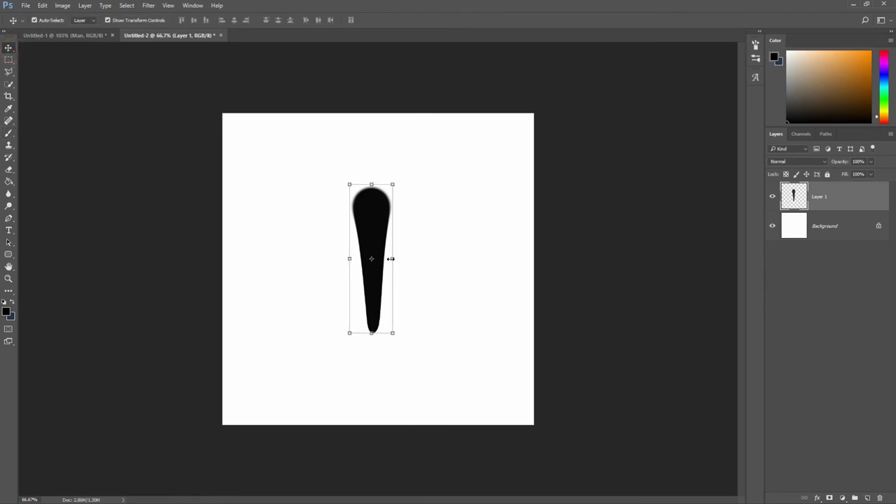
pyautogui.click(392, 258)
pyautogui.rightClick(404, 257)
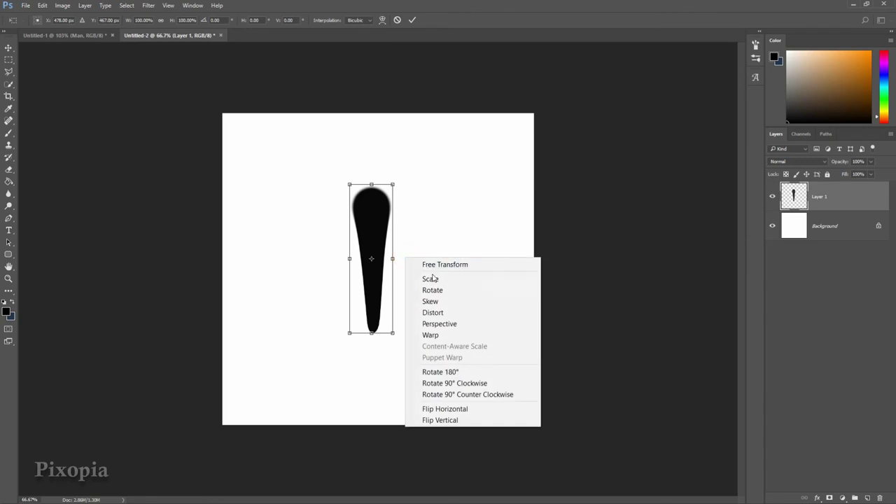
pyautogui.click(435, 301)
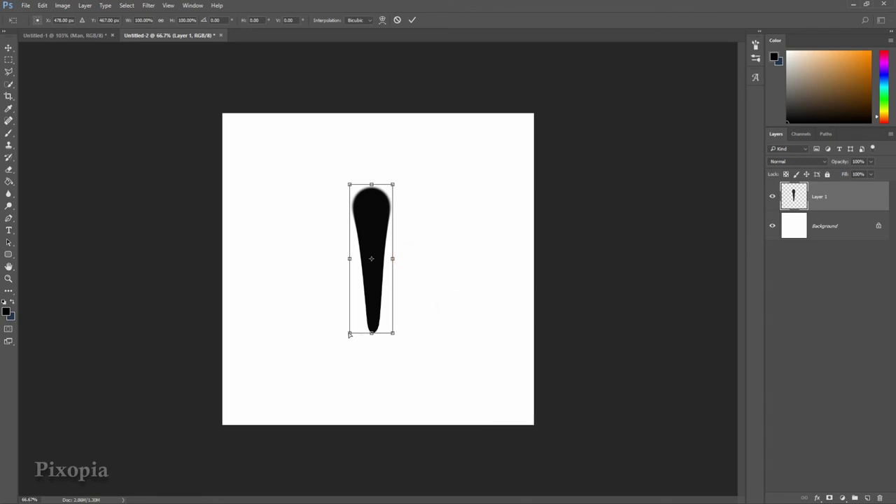
pyautogui.moveTo(349, 333); pyautogui.dragTo(383, 334)
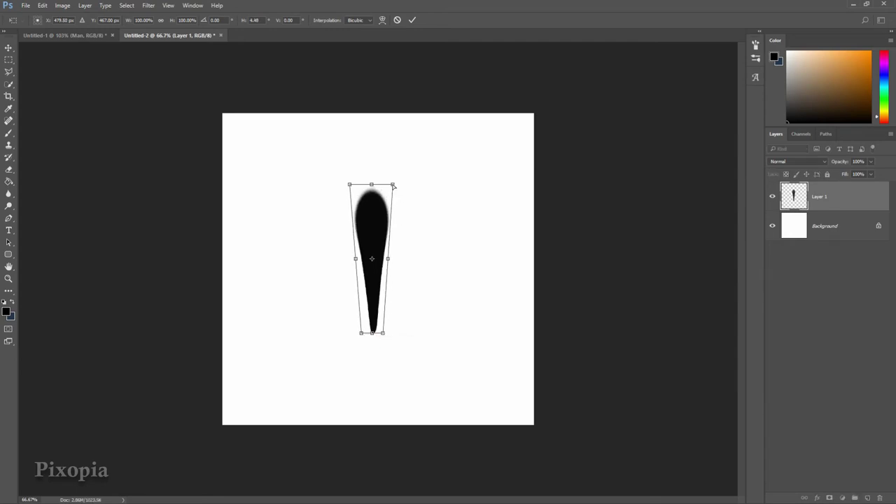
pyautogui.moveTo(393, 185); pyautogui.dragTo(391, 184)
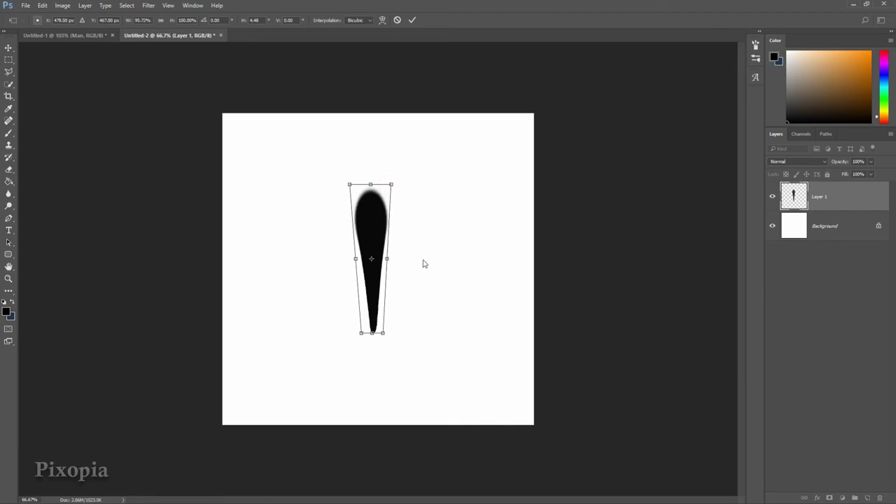
pyautogui.click(412, 20)
# - Flip the teardrop vertically, nudge it slightly right, and commit the transform
pyautogui.rightClick(392, 259)
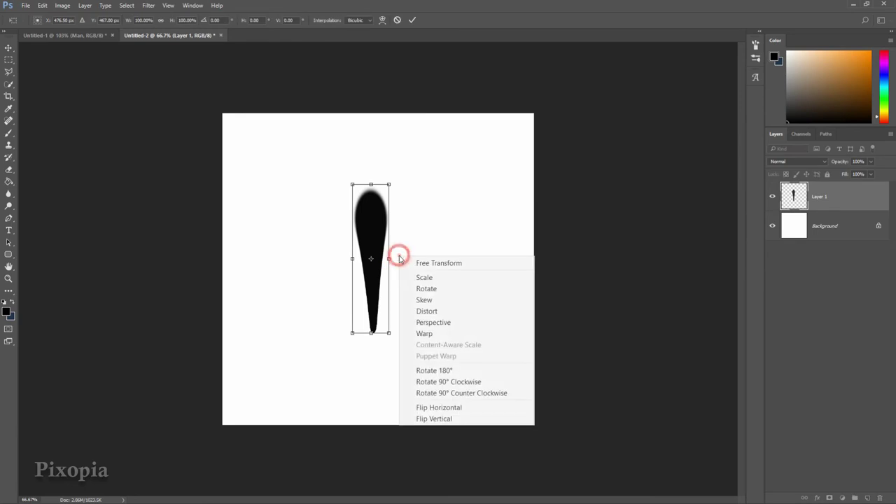
pyautogui.click(436, 418)
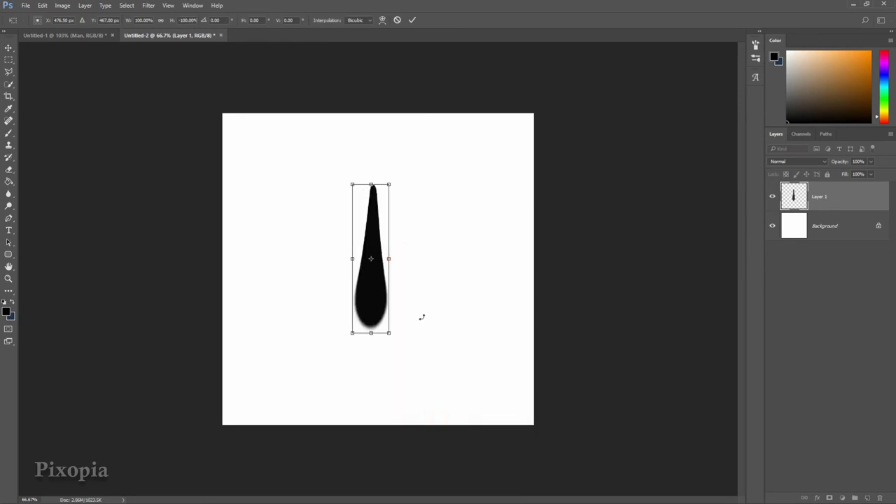
pyautogui.click(378, 301)
pyautogui.moveTo(382, 301); pyautogui.dragTo(388, 303)
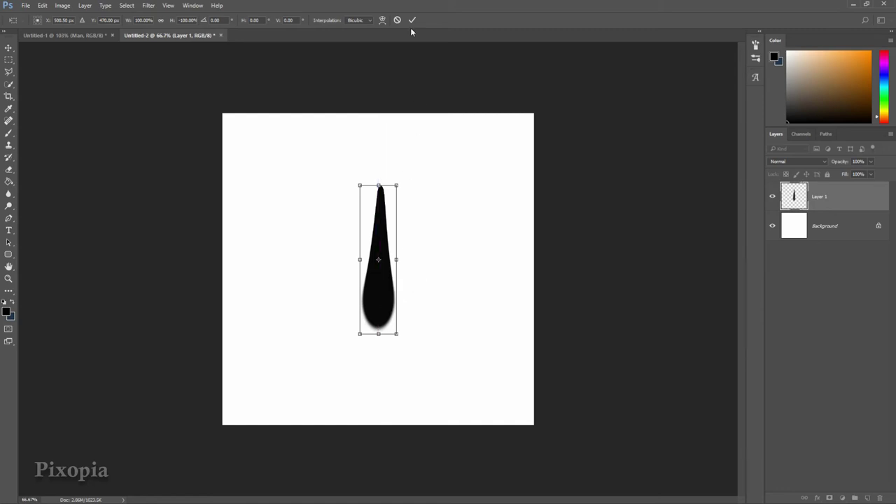
pyautogui.press('Return')
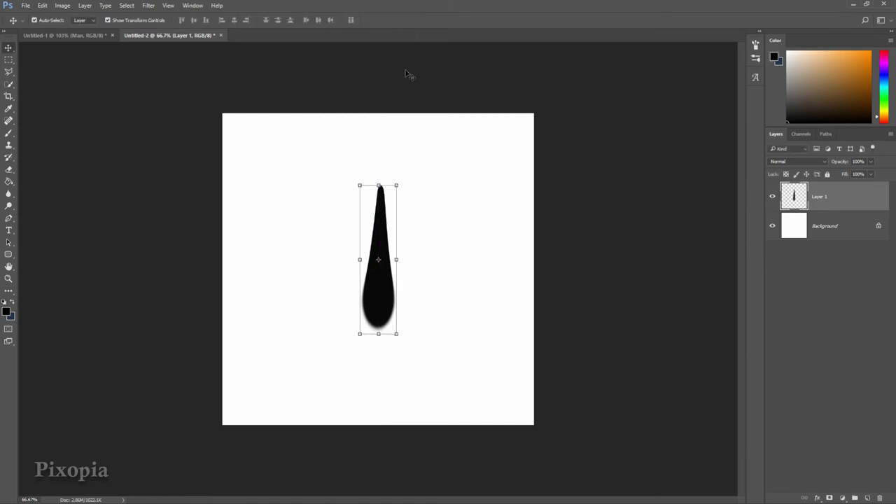
# - Define the teardrop as a new brush preset named 'Rain Drop'
pyautogui.click(43, 5)
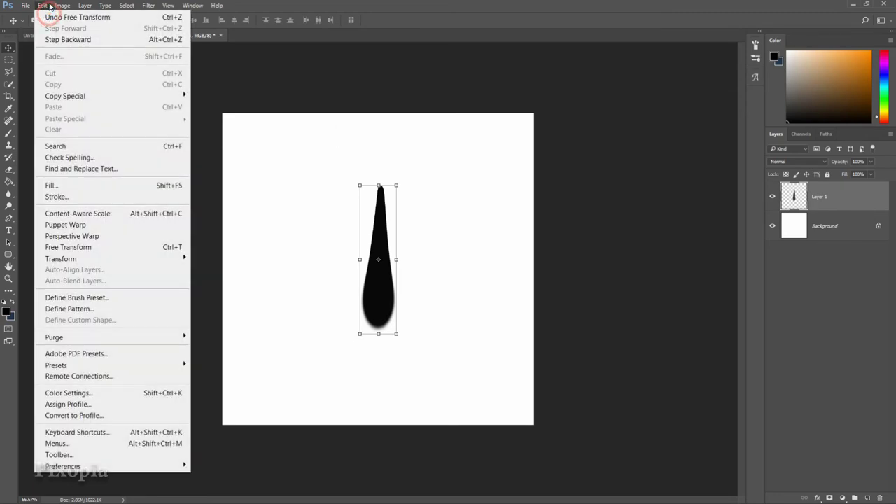
pyautogui.click(77, 297)
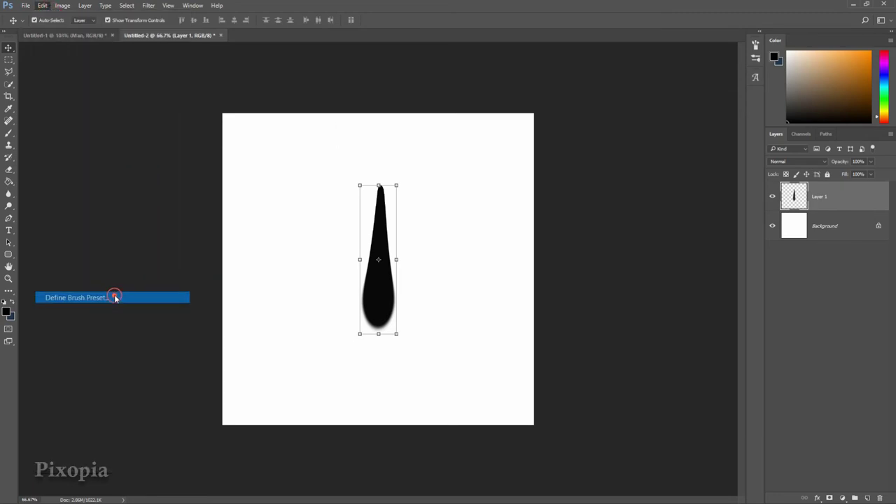
pyautogui.click(448, 165)
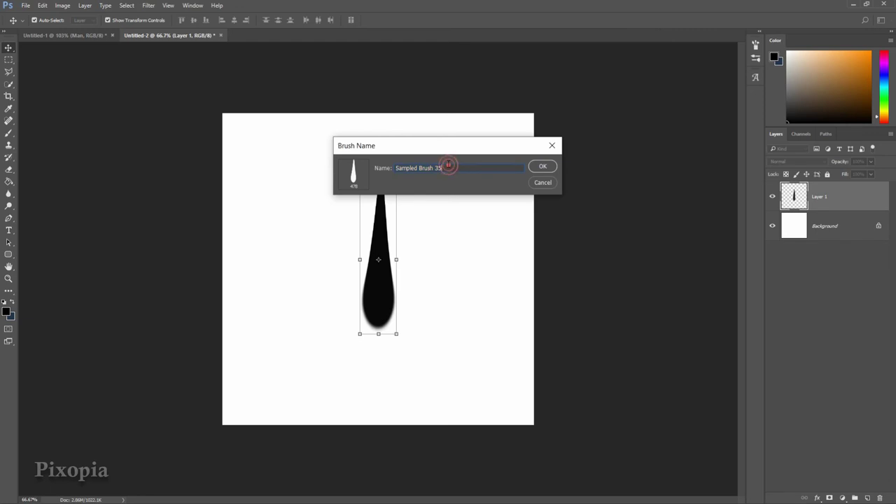
pyautogui.tripleClick(442, 166)
pyautogui.write('R')
pyautogui.write('rop')
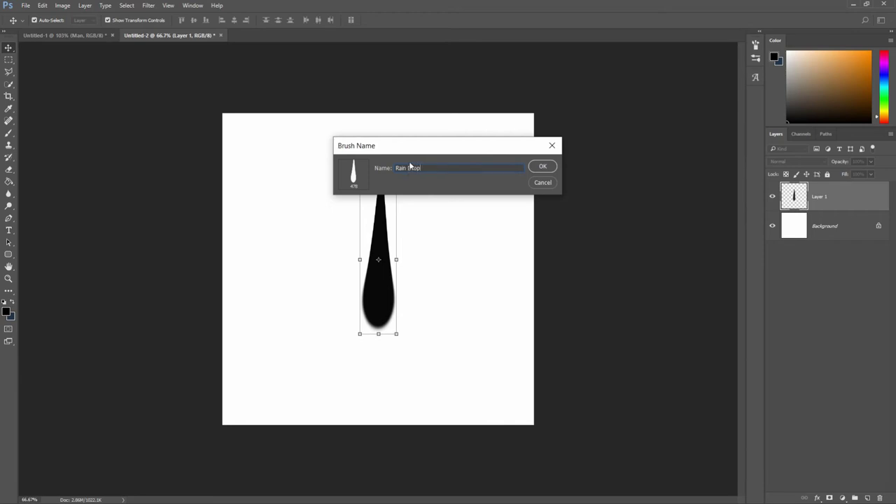
pyautogui.click(540, 167)
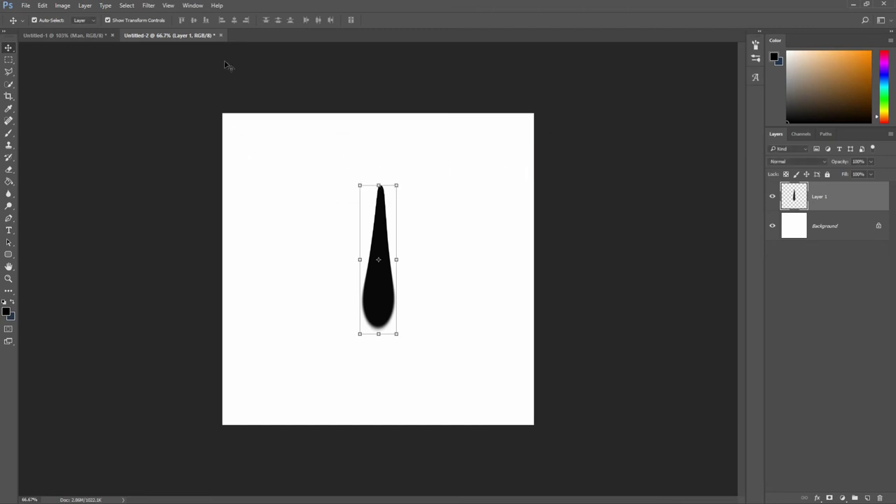
# - Test-stamp the Rain Drop brush, undo it, and close Untitled-2 without saving
pyautogui.click(11, 133)
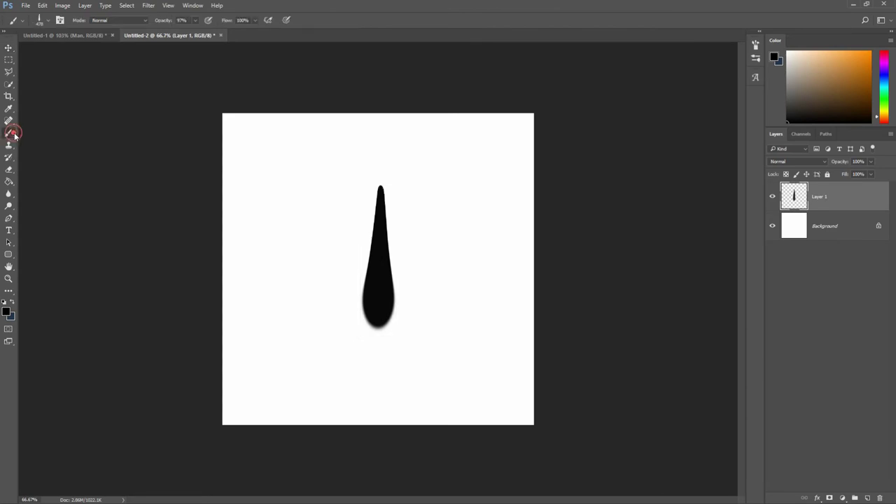
pyautogui.click(292, 203)
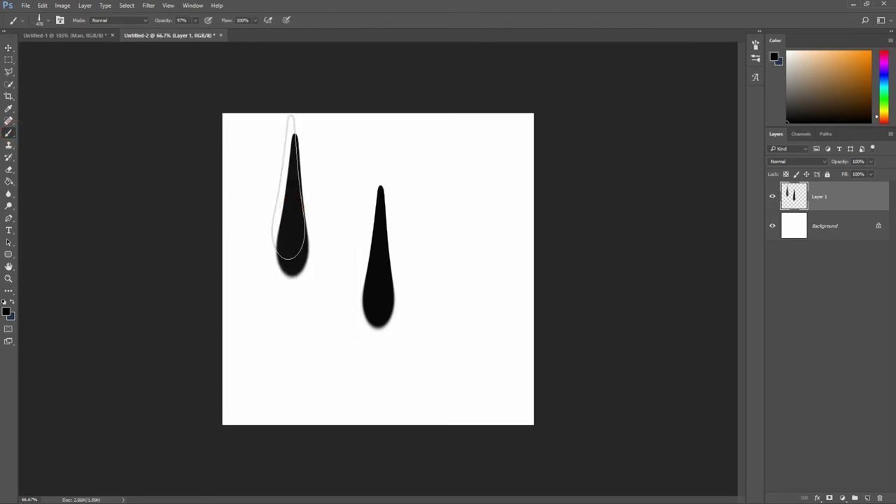
pyautogui.hotkey('ctrl', 'z')
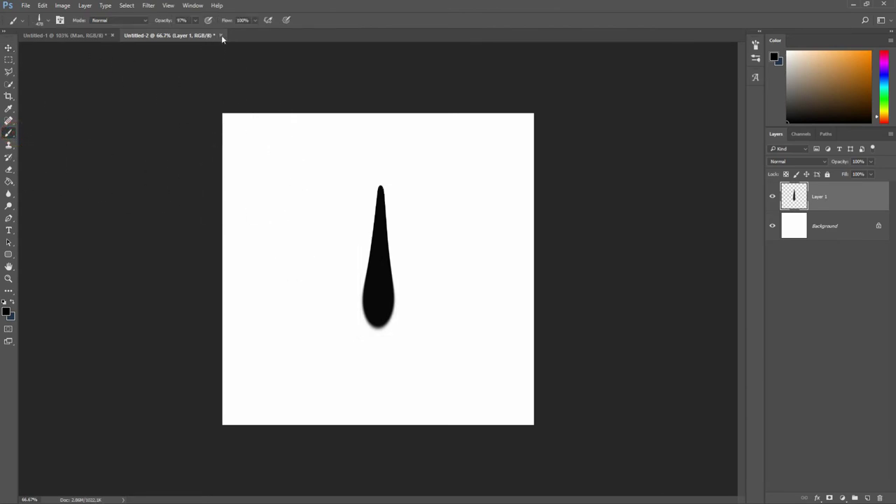
pyautogui.click(220, 35)
pyautogui.click(426, 133)
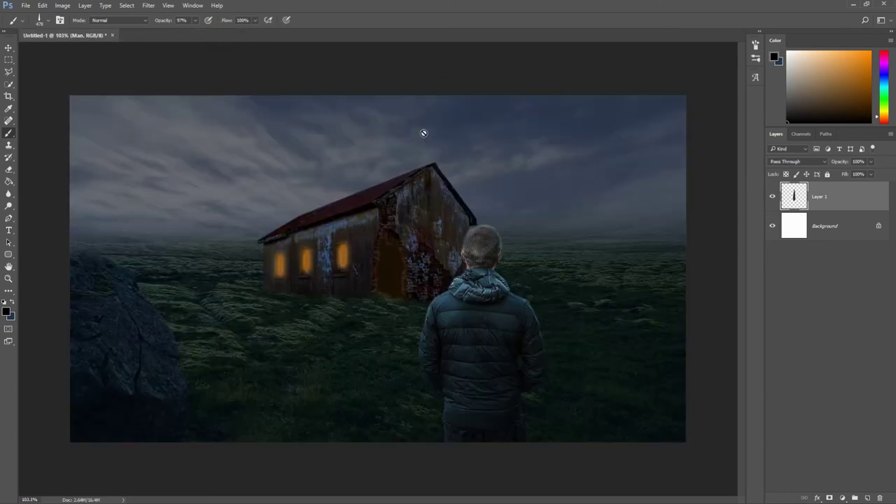
# - Add empty Layer 5 above the Man group and shrink the Rain Drop brush to about half size
pyautogui.click(867, 498)
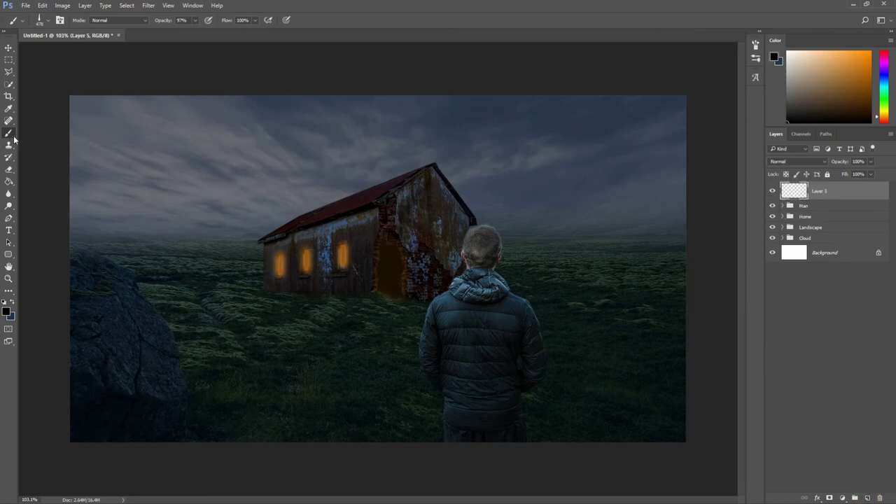
pyautogui.moveTo(278, 236); pyautogui.dragTo(231, 237)
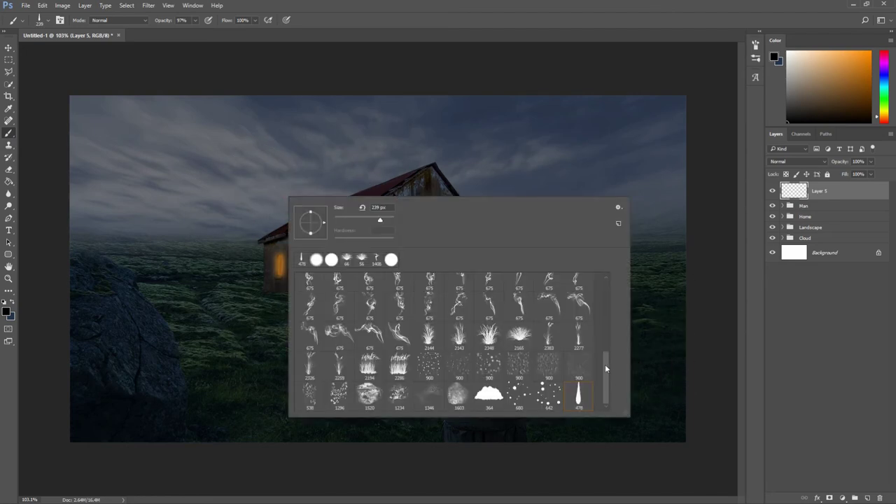
# - Close the brush picker and widen the Rain Drop brush spacing so dabs sit far apart
pyautogui.click(495, 25)
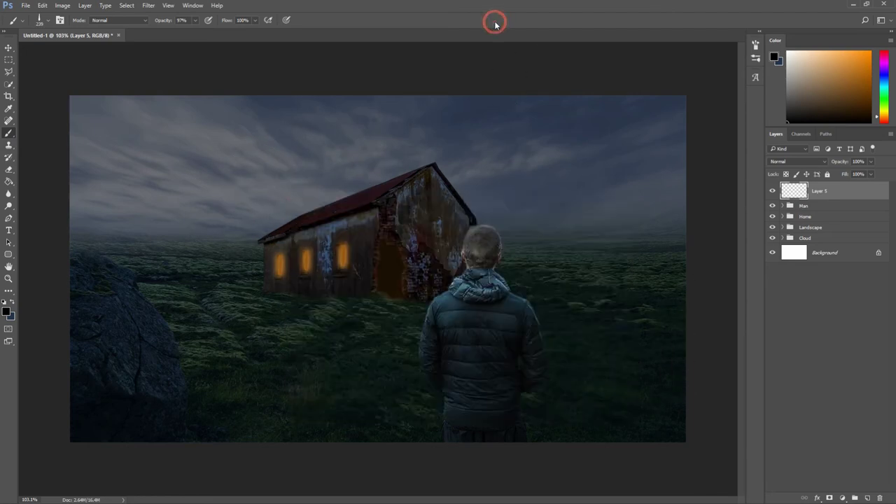
pyautogui.click(60, 21)
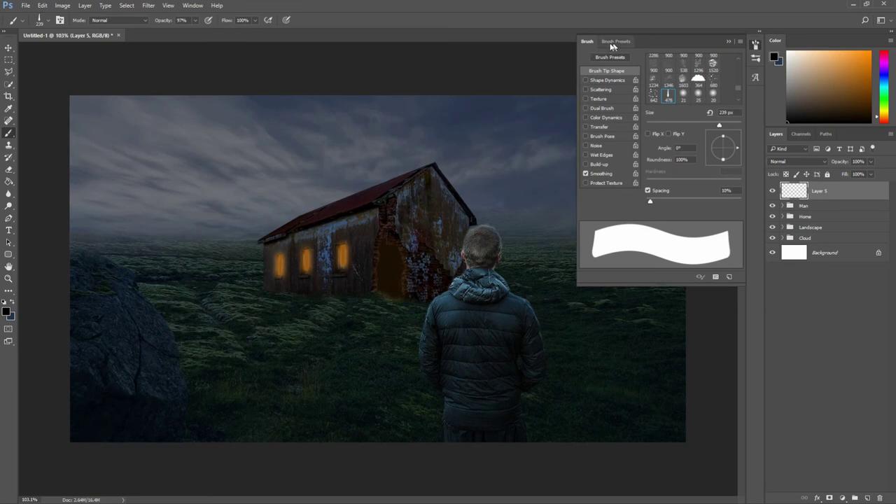
pyautogui.click(192, 5)
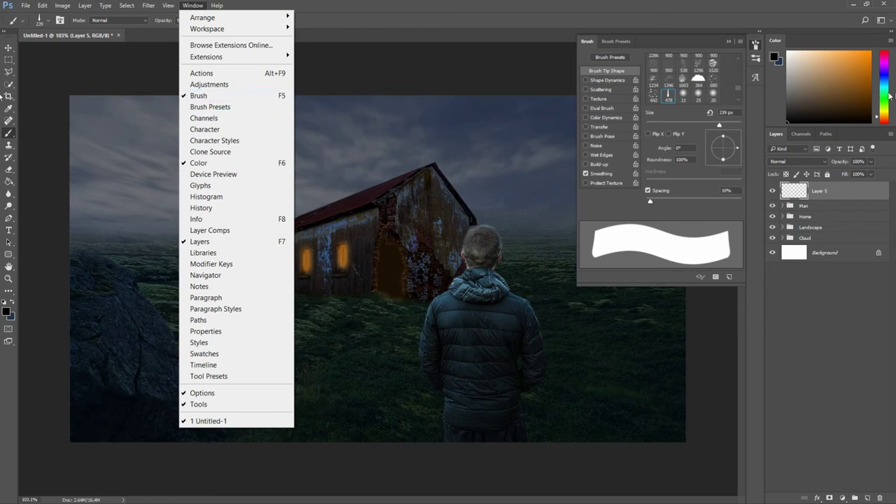
pyautogui.click(530, 35)
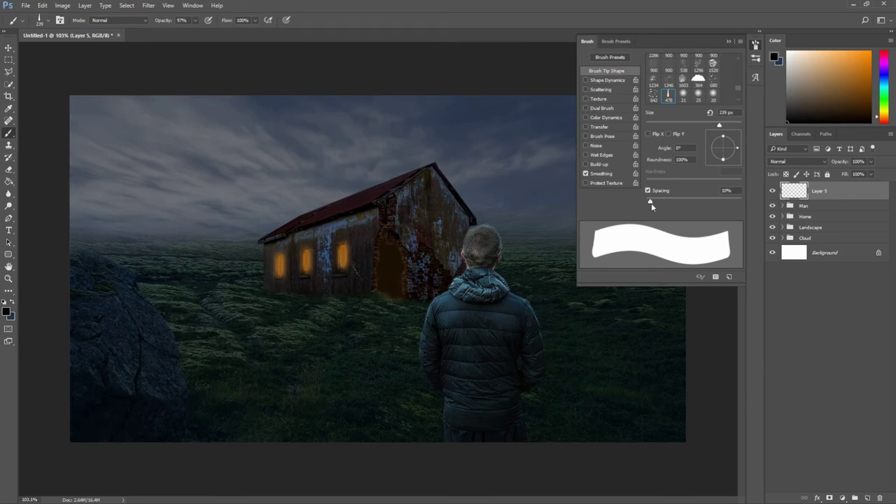
pyautogui.moveTo(649, 202); pyautogui.dragTo(732, 205)
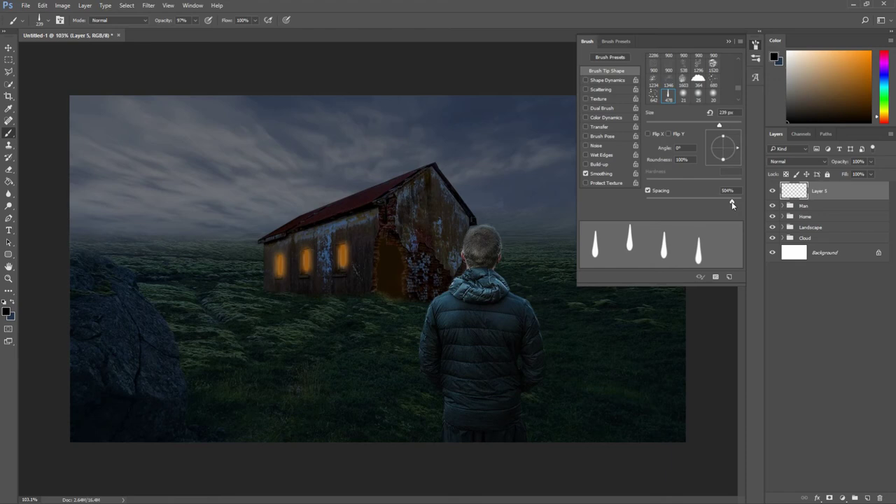
# - Enable Shape Dynamics with 100% size jitter and Scattering at 1000%, then collapse the Brush panel
pyautogui.click(607, 81)
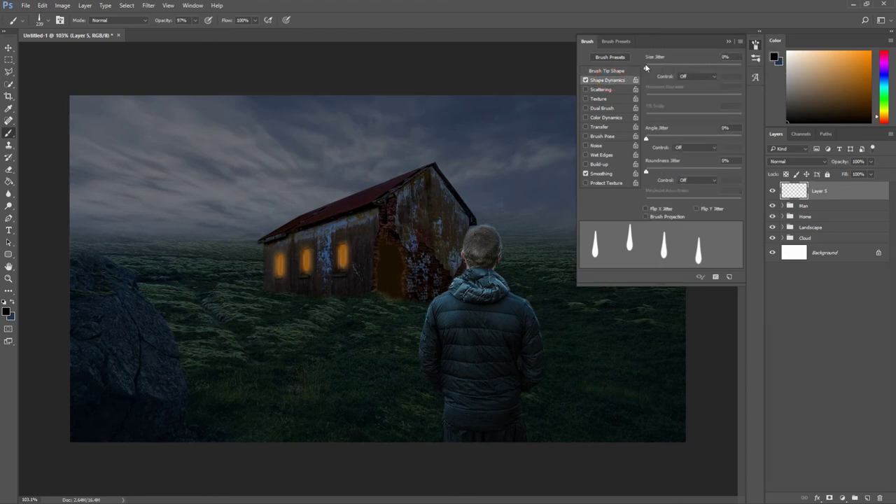
pyautogui.moveTo(646, 70); pyautogui.dragTo(744, 67)
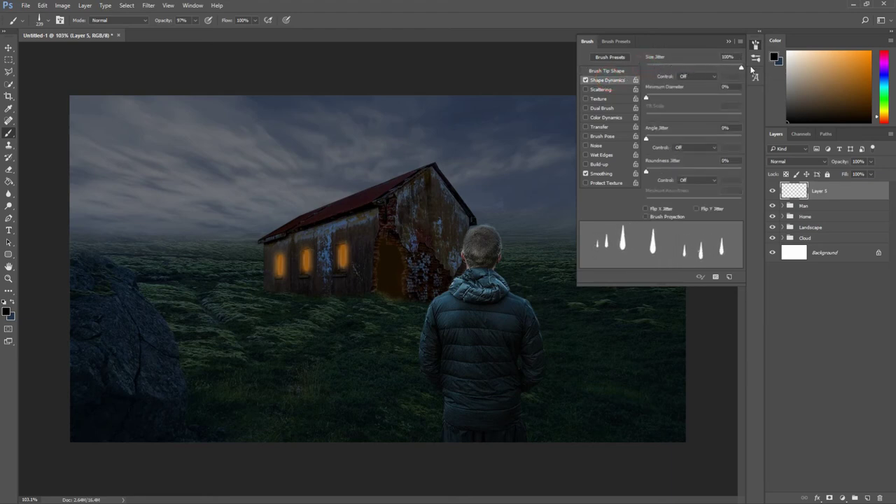
pyautogui.click(603, 89)
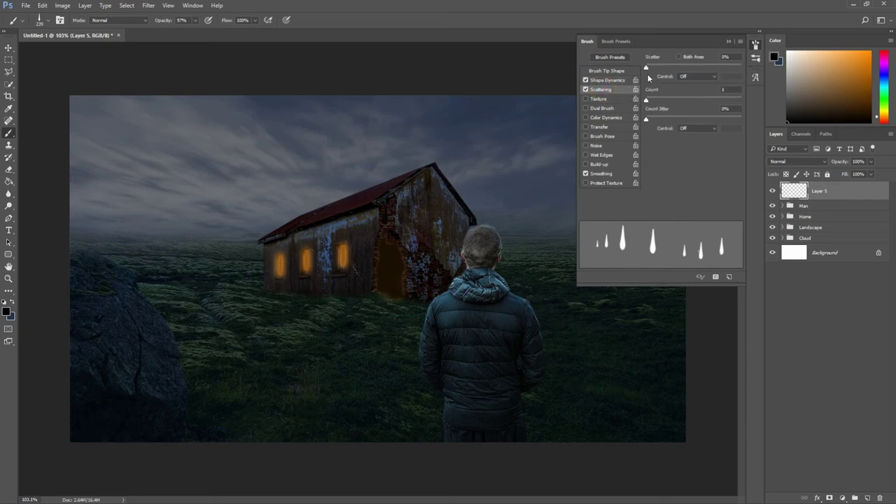
pyautogui.moveTo(648, 71); pyautogui.dragTo(731, 70)
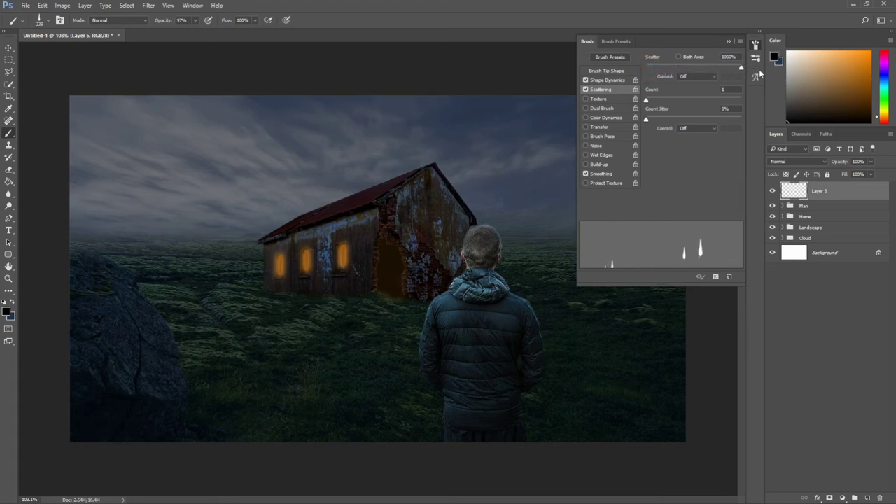
pyautogui.click(729, 42)
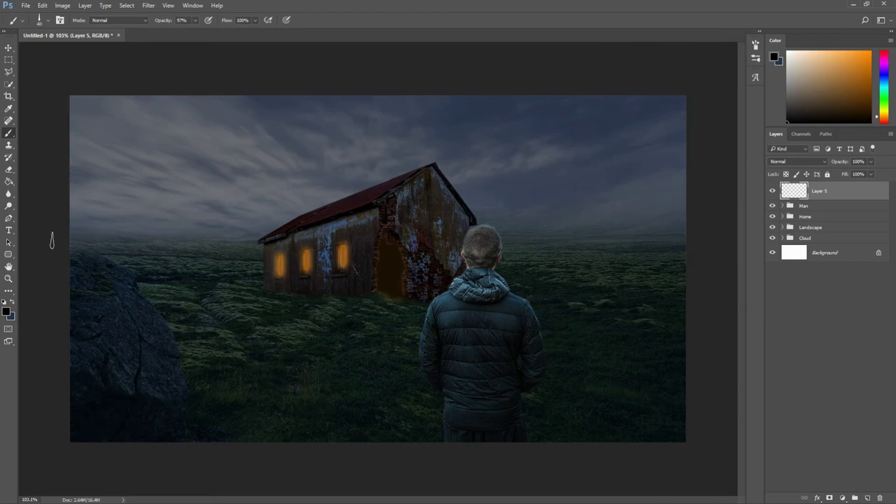
# - Set the foreground colour to a bright blue sampled from the night sky
pyautogui.click(6, 313)
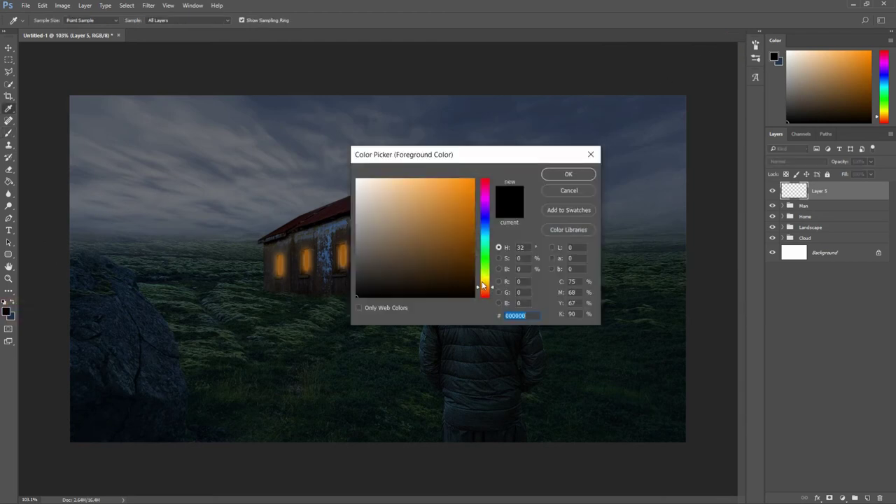
pyautogui.click(487, 230)
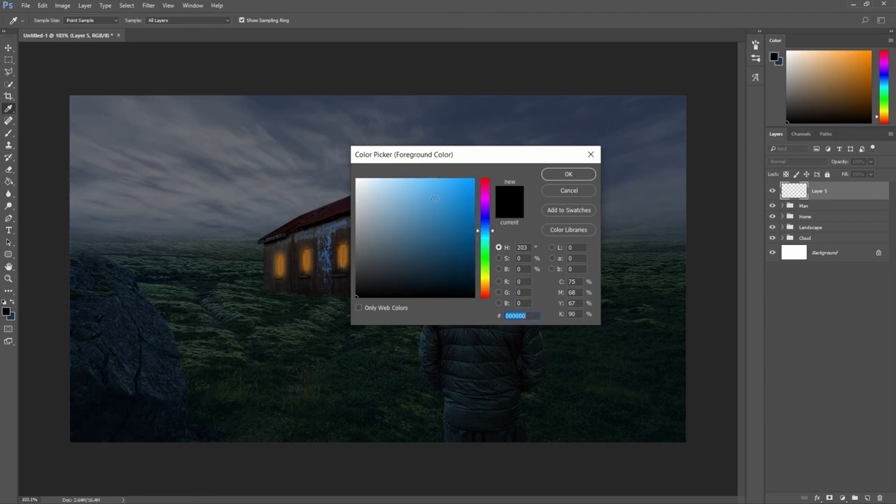
pyautogui.moveTo(434, 191); pyautogui.dragTo(421, 178)
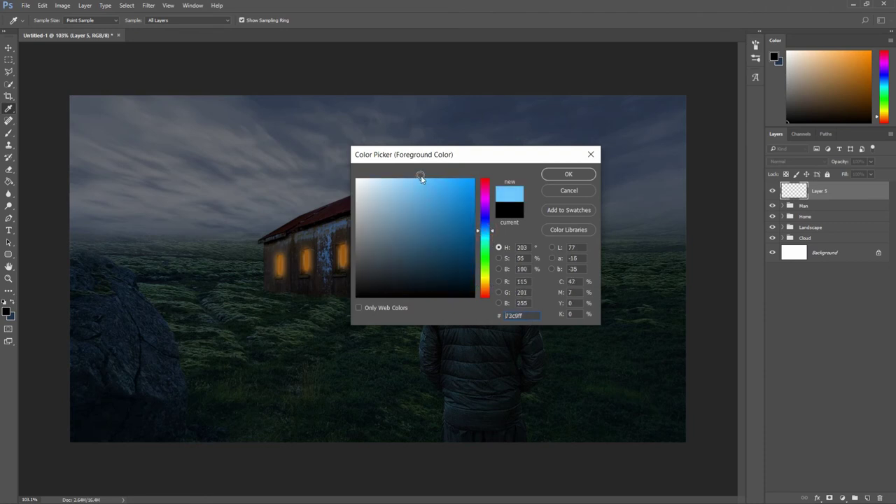
pyautogui.moveTo(422, 222); pyautogui.dragTo(402, 203)
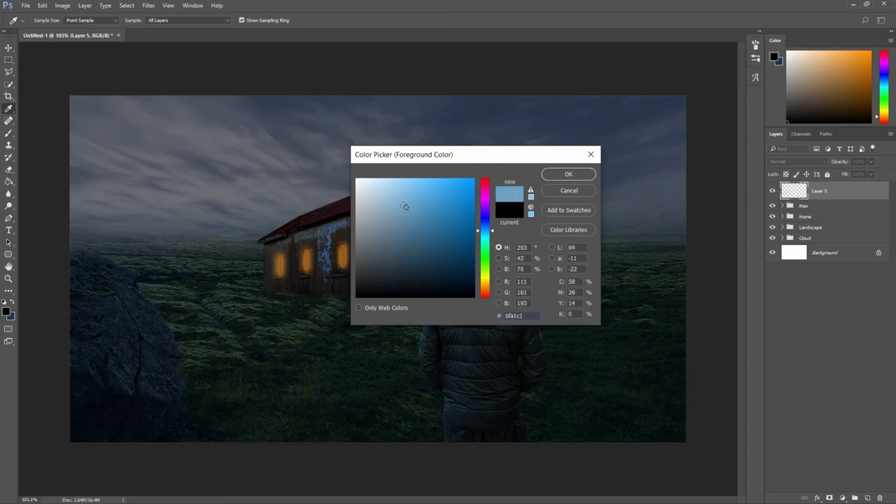
pyautogui.click(442, 136)
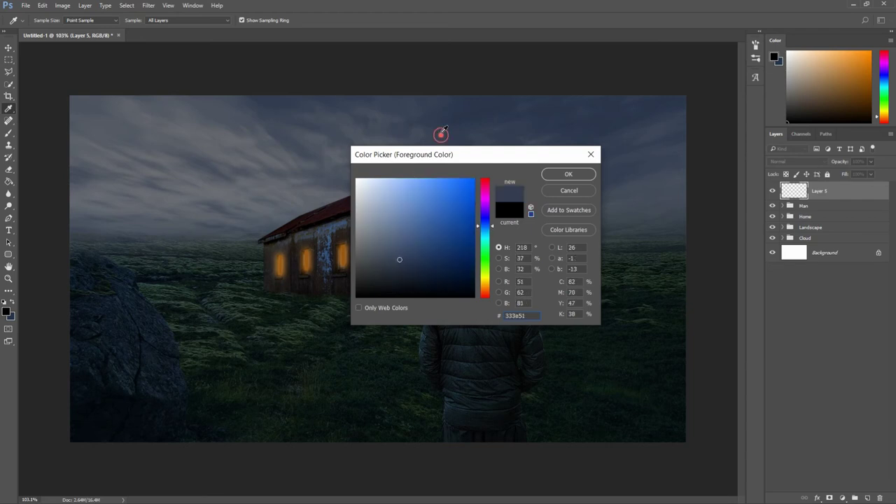
pyautogui.moveTo(413, 237); pyautogui.dragTo(423, 225)
pyautogui.click(564, 174)
# - Test-paint a few blue raindrops on the canvas, then undo them
pyautogui.press('b')
pyautogui.click(269, 202)
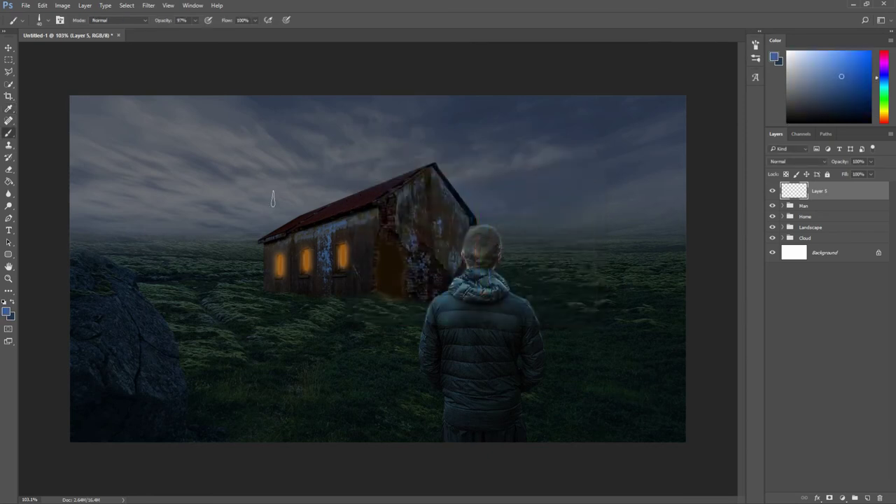
pyautogui.click(291, 139)
pyautogui.click(339, 201)
pyautogui.click(356, 265)
pyautogui.click(376, 175)
pyautogui.hotkey('ctrl', 'alt', 'z')
pyautogui.hotkey('ctrl', 'alt', 'z')
pyautogui.hotkey('ctrl', 'alt', 'z')
# - Rename Layer 5 to '1 drop' and brush raindrops across the sky, house, rock, grass and man
pyautogui.doubleClick(816, 192)
pyautogui.press('BackSpace')
pyautogui.write('1 drop')
pyautogui.press('Return')
pyautogui.click(88, 141)
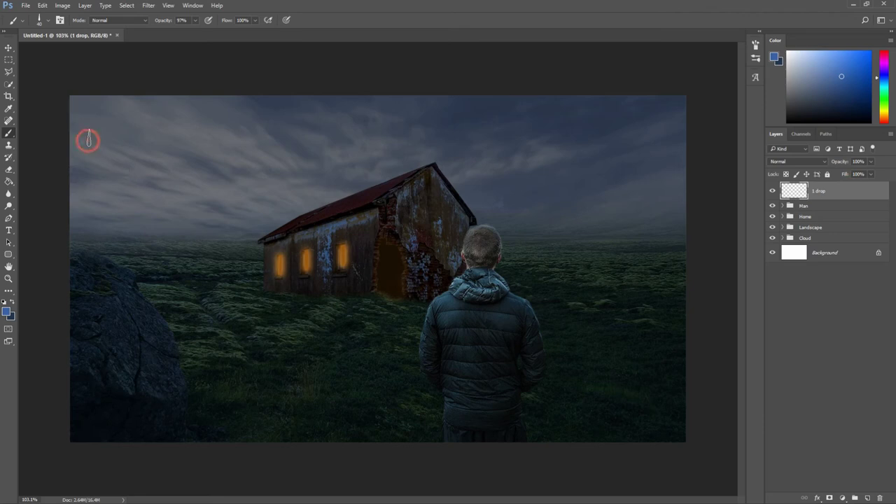
pyautogui.moveTo(119, 154)
pyautogui.mouseDown()
pyautogui.moveTo(252, 204)
pyautogui.moveTo(285, 249)
pyautogui.moveTo(290, 299)
pyautogui.moveTo(200, 315)
pyautogui.moveTo(107, 317)
pyautogui.mouseUp()
pyautogui.click(107, 318)
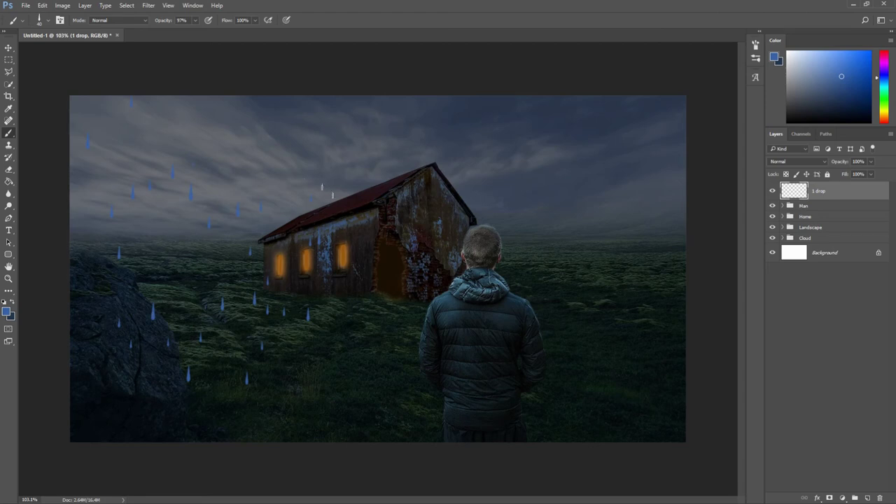
pyautogui.moveTo(327, 170)
pyautogui.mouseDown()
pyautogui.moveTo(607, 371)
pyautogui.moveTo(434, 364)
pyautogui.moveTo(280, 406)
pyautogui.moveTo(107, 376)
pyautogui.mouseUp()
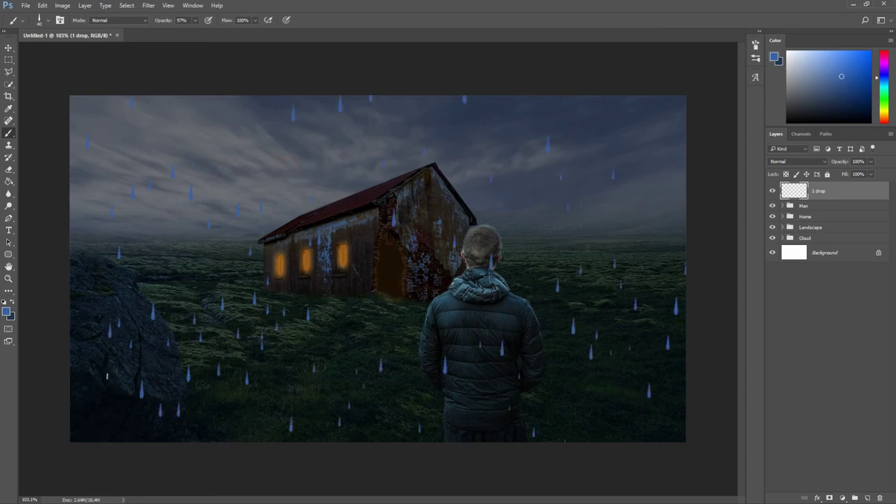
pyautogui.moveTo(294, 271)
pyautogui.mouseDown()
pyautogui.moveTo(320, 260)
pyautogui.moveTo(435, 262)
pyautogui.mouseUp()
pyautogui.click(149, 6)
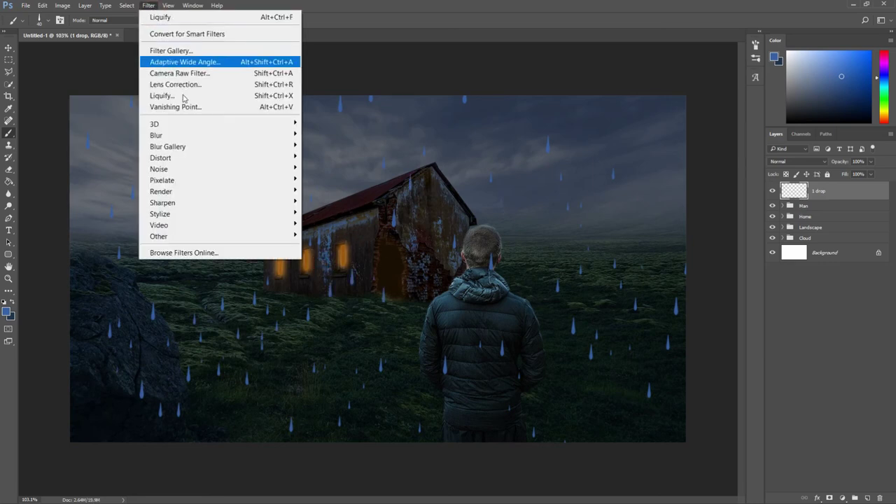
# - Soften the raindrops with a subtle 1.8 px Gaussian blur
pyautogui.click(199, 135)
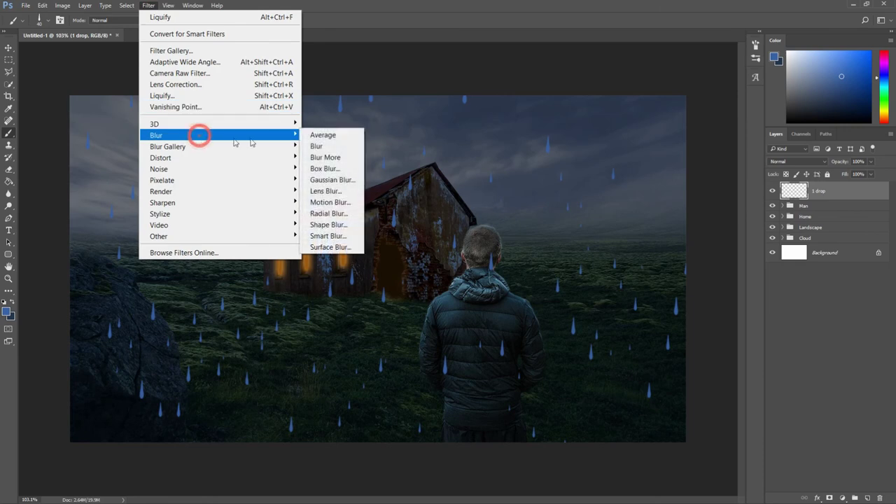
pyautogui.click(334, 180)
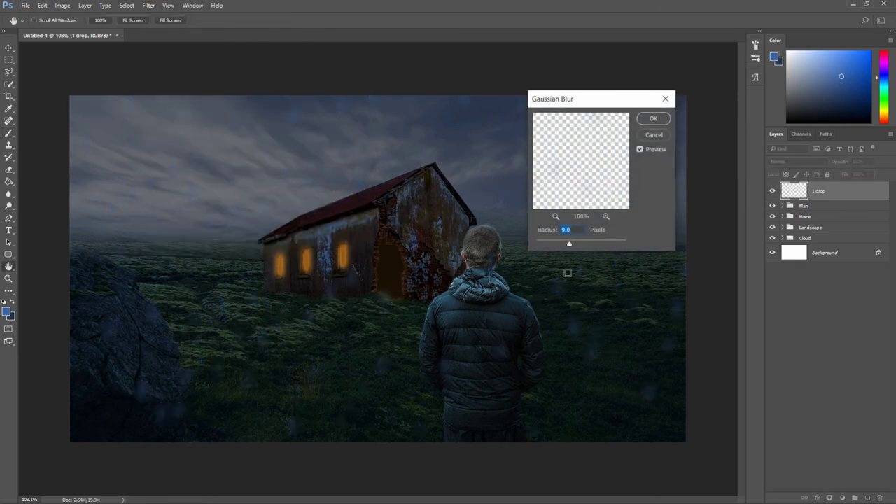
pyautogui.moveTo(569, 244); pyautogui.dragTo(545, 245)
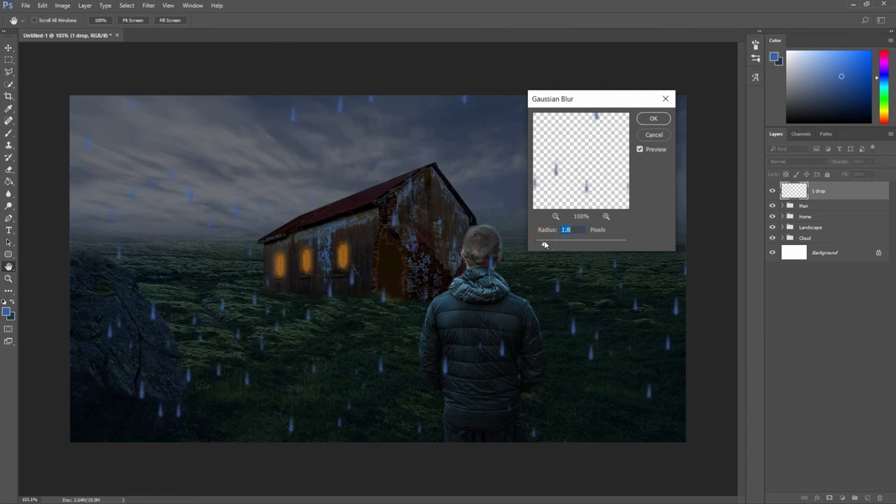
pyautogui.click(653, 118)
pyautogui.press('b')
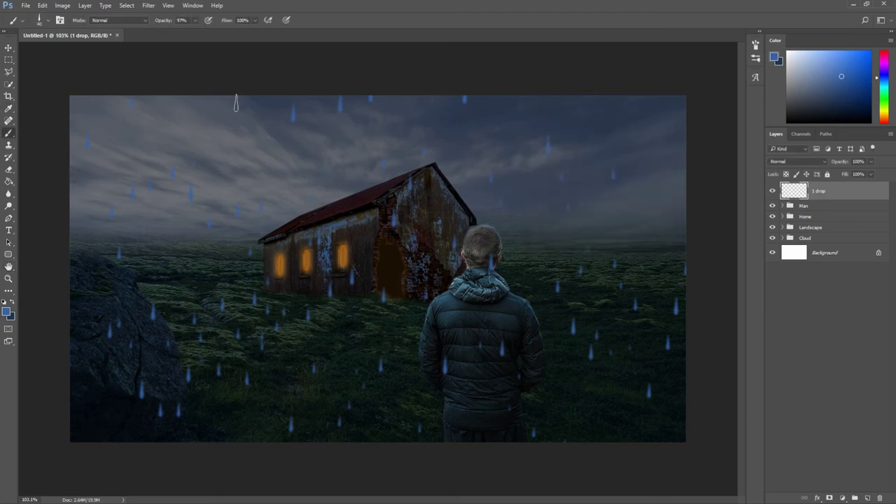
# - Streak the raindrops with a vertical 90° motion blur
pyautogui.click(149, 7)
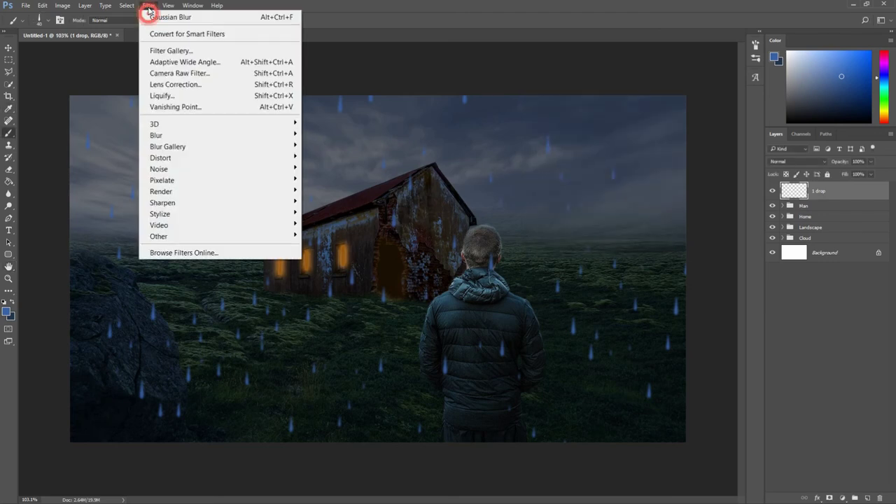
pyautogui.click(191, 135)
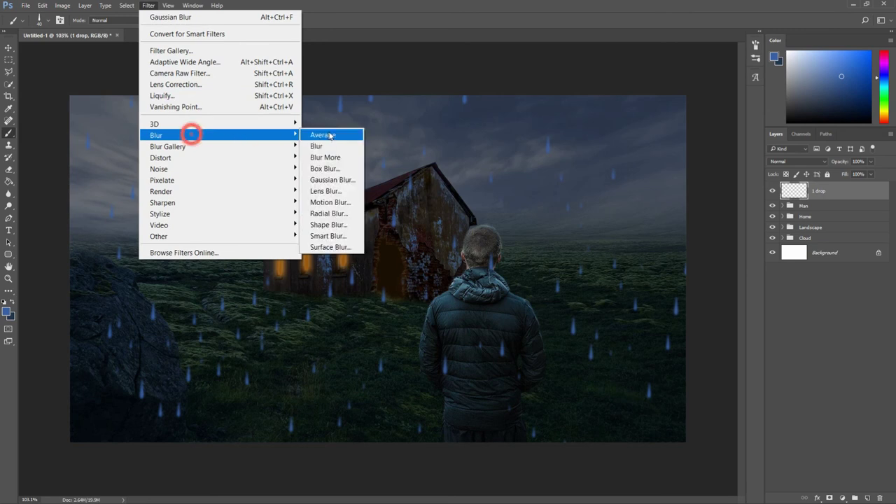
pyautogui.click(329, 202)
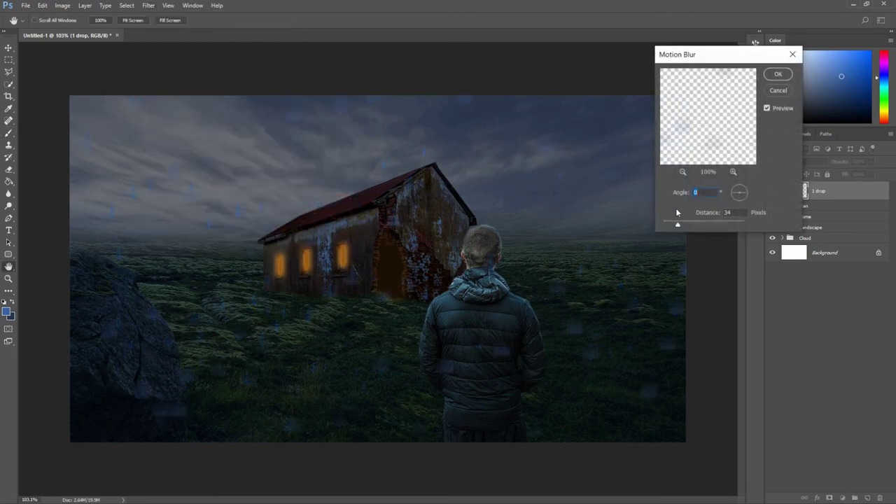
pyautogui.moveTo(677, 225); pyautogui.dragTo(664, 225)
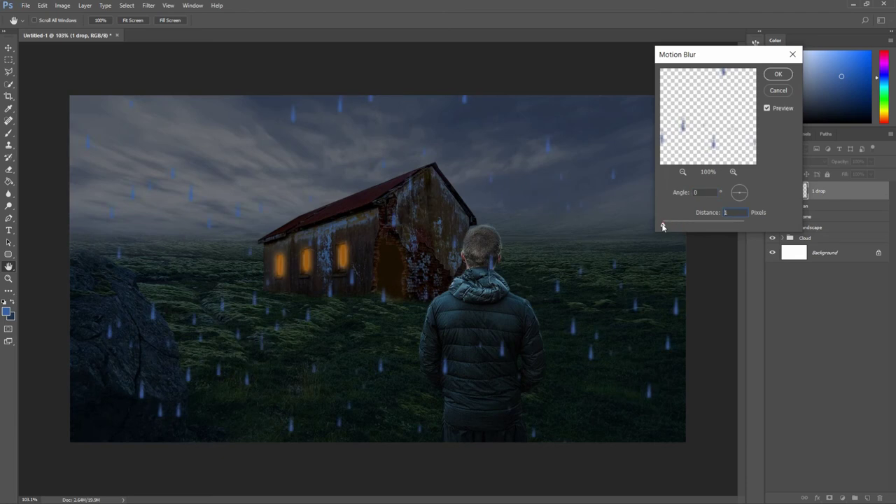
pyautogui.click(739, 186)
pyautogui.moveTo(664, 225); pyautogui.dragTo(672, 226)
pyautogui.click(774, 76)
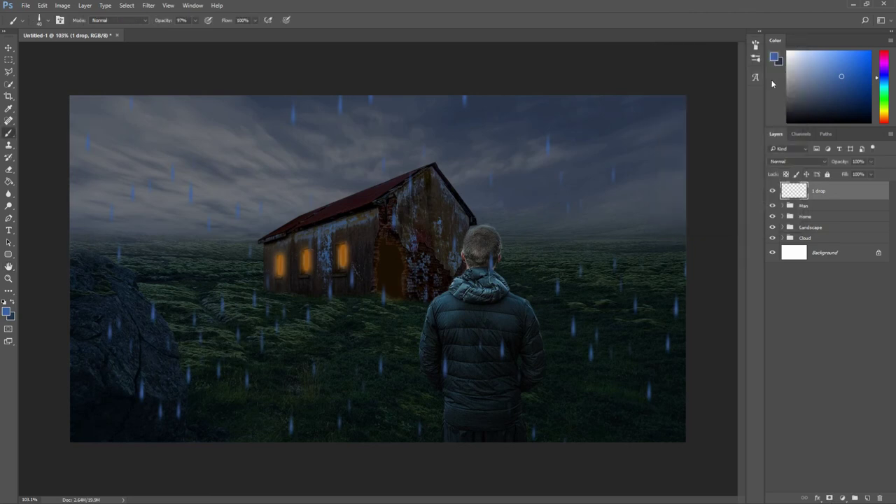
# - Lower the '1 drop' layer's opacity to 46%
pyautogui.click(873, 162)
pyautogui.moveTo(871, 174); pyautogui.dragTo(842, 176)
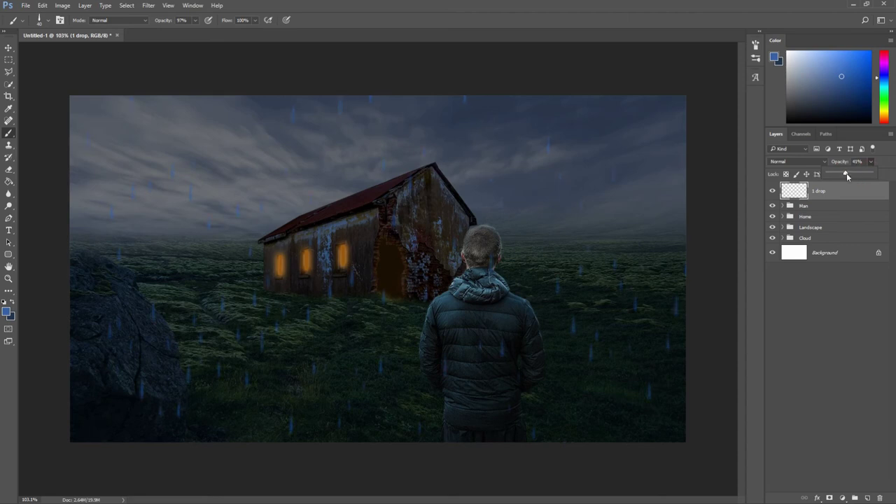
pyautogui.moveTo(847, 174); pyautogui.dragTo(848, 176)
pyautogui.click(848, 197)
# - Add a new layer and name it '2 drop'
pyautogui.click(865, 497)
pyautogui.doubleClick(820, 190)
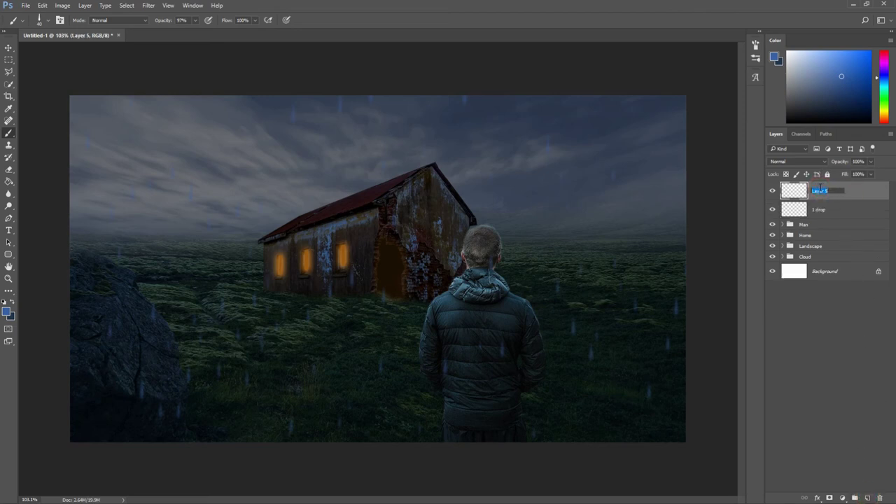
pyautogui.write('drop')
pyautogui.doubleClick(813, 190)
pyautogui.press('Return')
# - Paint Rain Drop strokes across the sky, house, field, man and lower-left rock
pyautogui.rightClick(235, 184)
pyautogui.press('Return')
pyautogui.moveTo(242, 194)
pyautogui.mouseDown()
pyautogui.moveTo(369, 269)
pyautogui.moveTo(591, 328)
pyautogui.moveTo(560, 217)
pyautogui.mouseUp()
pyautogui.click(113, 339)
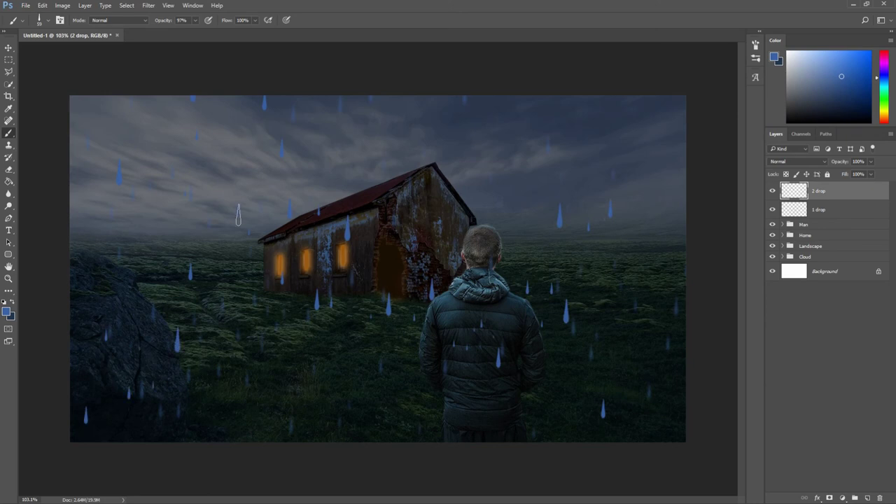
# - Streak the '2 drop' raindrops with a slightly longer motion blur
pyautogui.click(148, 5)
pyautogui.moveTo(155, 135)
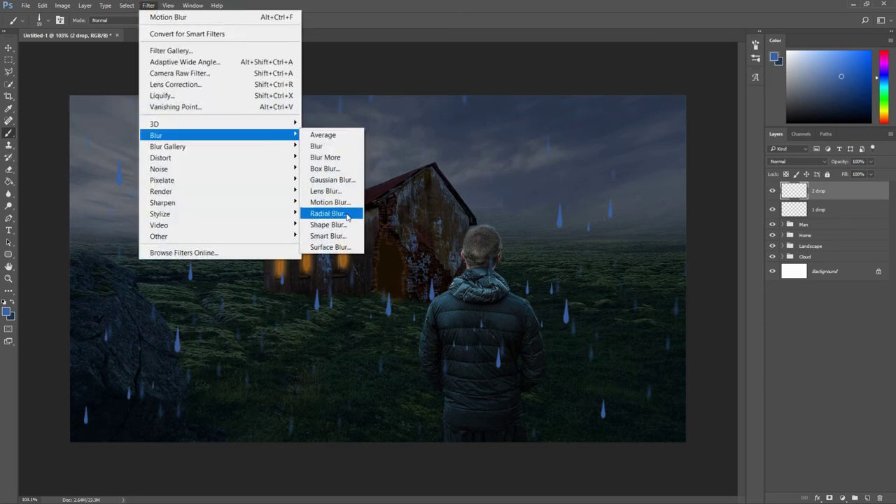
pyautogui.click(350, 203)
pyautogui.moveTo(668, 225); pyautogui.dragTo(681, 226)
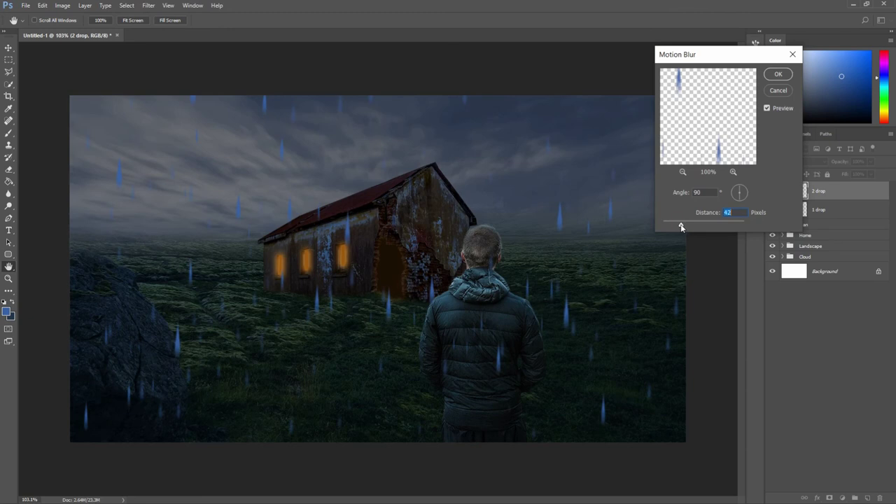
pyautogui.click(778, 75)
# - Apply a slight Gaussian blur and lower the '2 drop' layer to 72% opacity
pyautogui.click(149, 5)
pyautogui.click(193, 136)
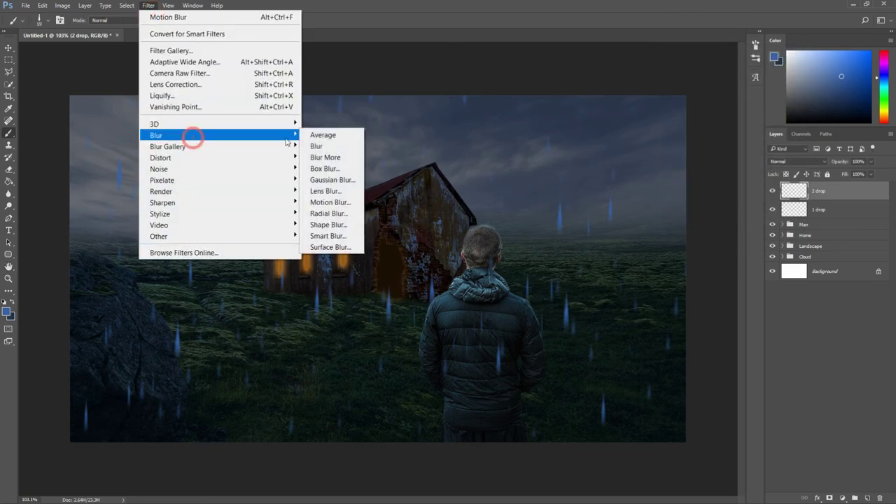
pyautogui.click(333, 180)
pyautogui.moveTo(552, 245); pyautogui.dragTo(556, 246)
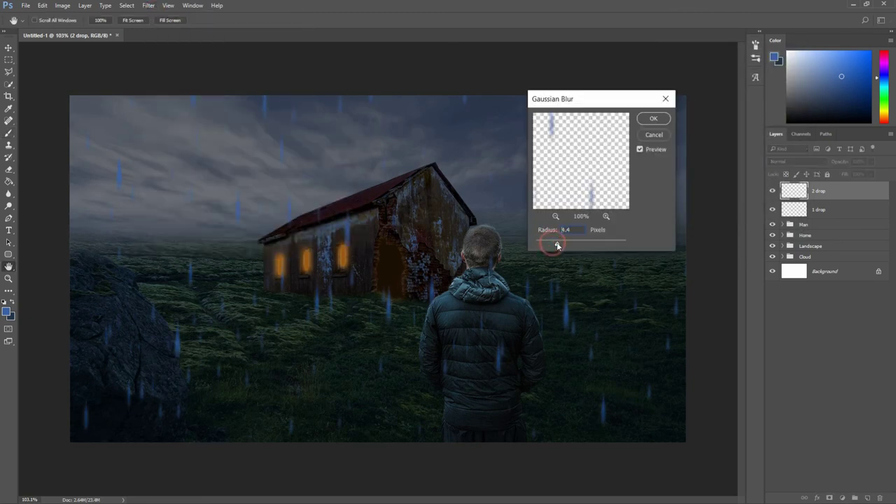
pyautogui.click(653, 118)
pyautogui.click(870, 162)
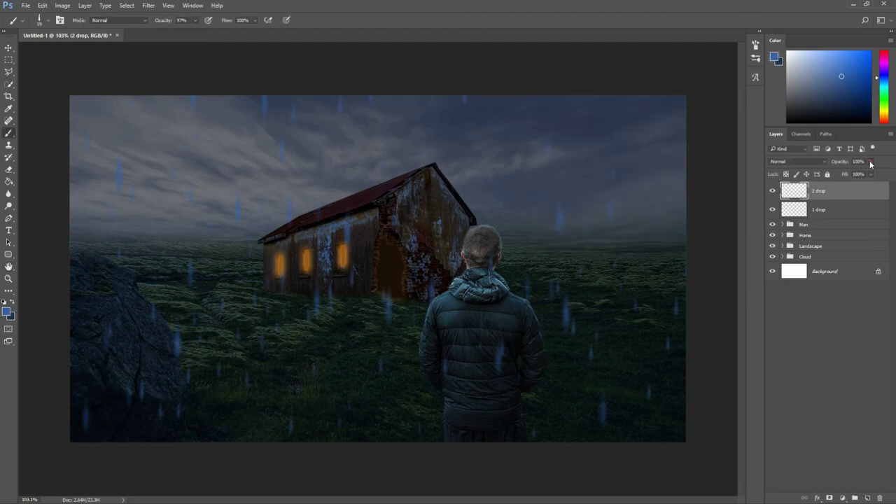
pyautogui.moveTo(872, 174); pyautogui.dragTo(859, 175)
pyautogui.click(867, 343)
# - Add a new empty layer on top and name it '3 drop'
pyautogui.click(866, 497)
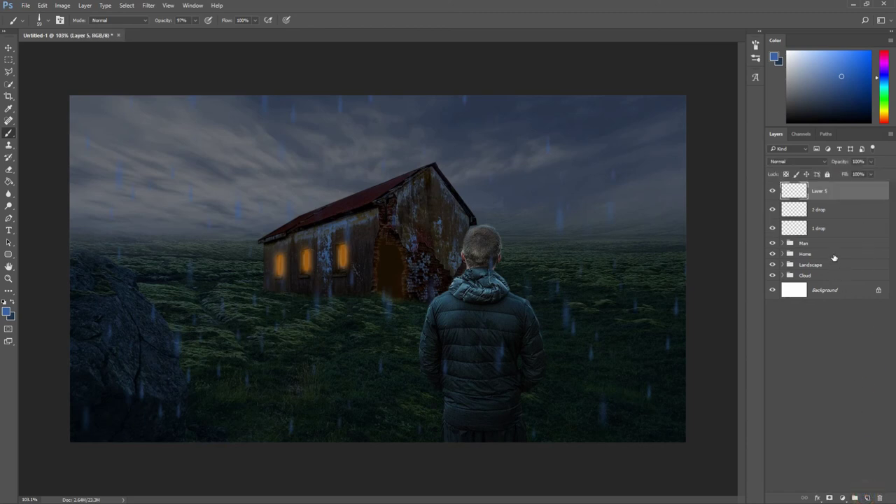
pyautogui.doubleClick(818, 190)
pyautogui.write('3 dro')
pyautogui.write('p')
pyautogui.press('Return')
# - Enlarge the raindrop brush to about 152 px and stamp a big drop above the left field
pyautogui.moveTo(278, 198); pyautogui.dragTo(278, 198)
pyautogui.click(182, 212)
pyautogui.press(']')
pyautogui.click(223, 212)
pyautogui.hotkey('ctrl', 'z')
pyautogui.moveTo(224, 219); pyautogui.dragTo(236, 224)
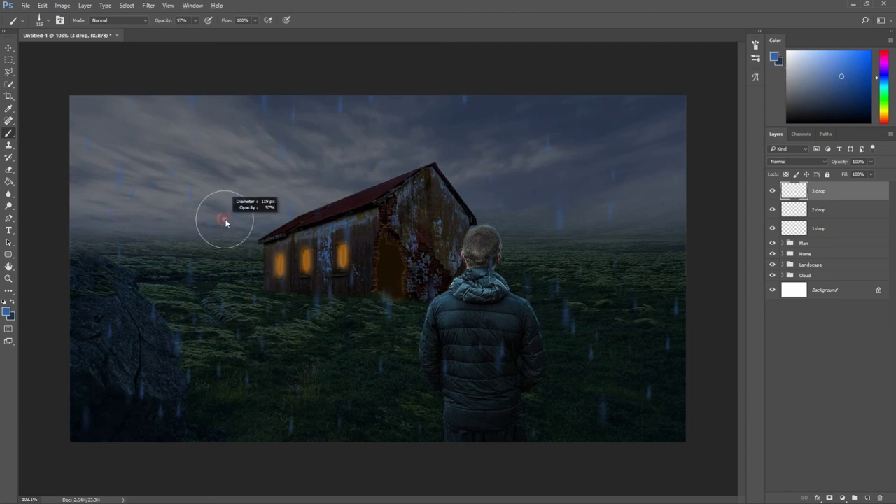
pyautogui.click(158, 229)
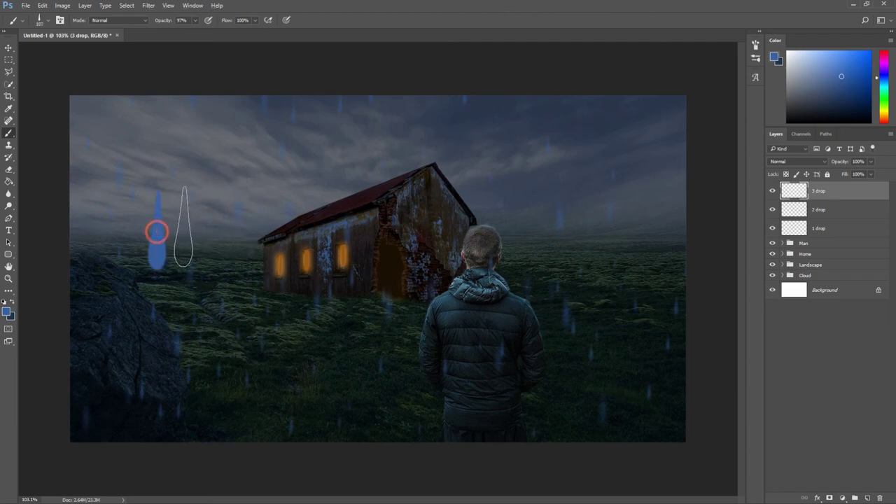
# - Stamp more raindrops across the sky, house front, right field, man's back and left rock
pyautogui.click(294, 269)
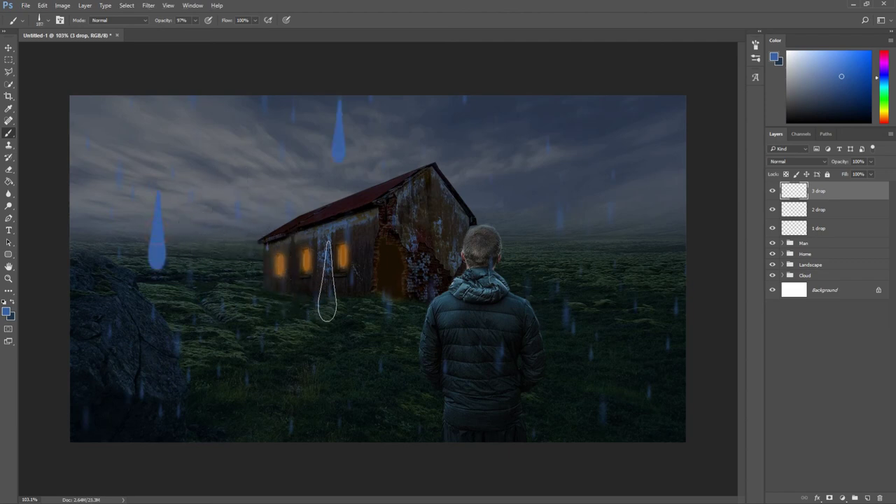
pyautogui.click(340, 297)
pyautogui.click(434, 310)
pyautogui.click(468, 313)
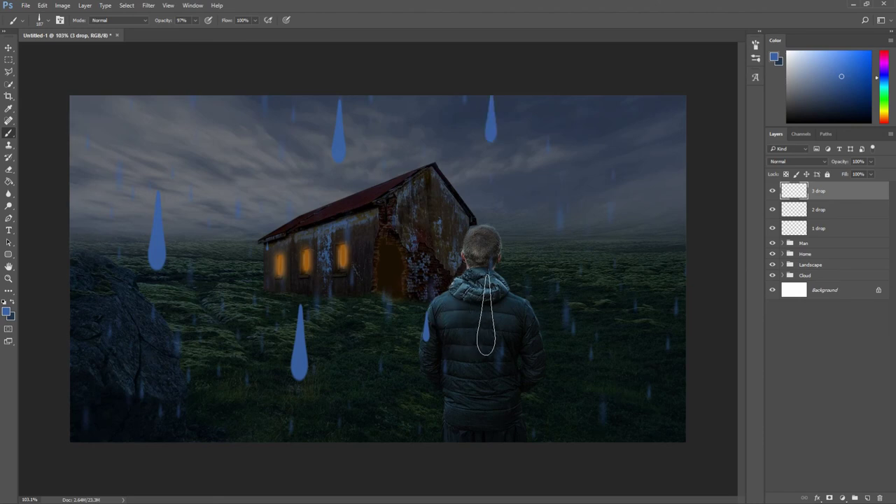
pyautogui.click(608, 369)
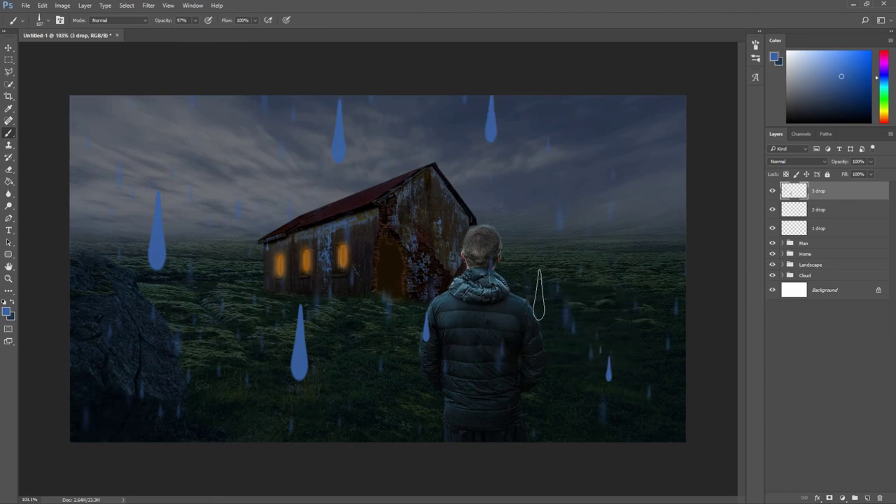
pyautogui.click(480, 316)
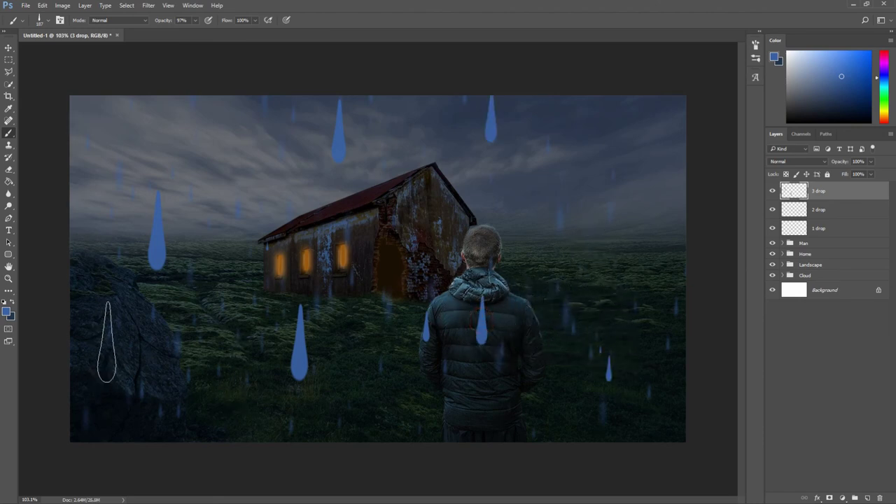
pyautogui.click(109, 352)
pyautogui.click(616, 244)
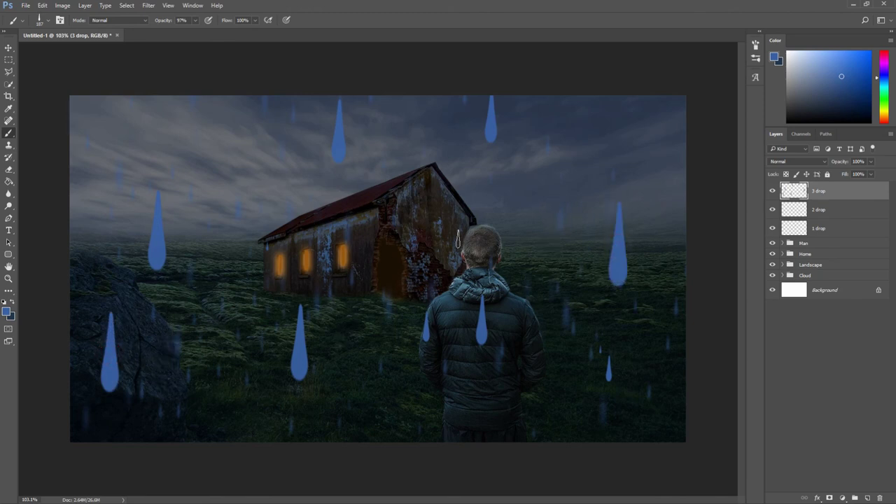
pyautogui.click(149, 6)
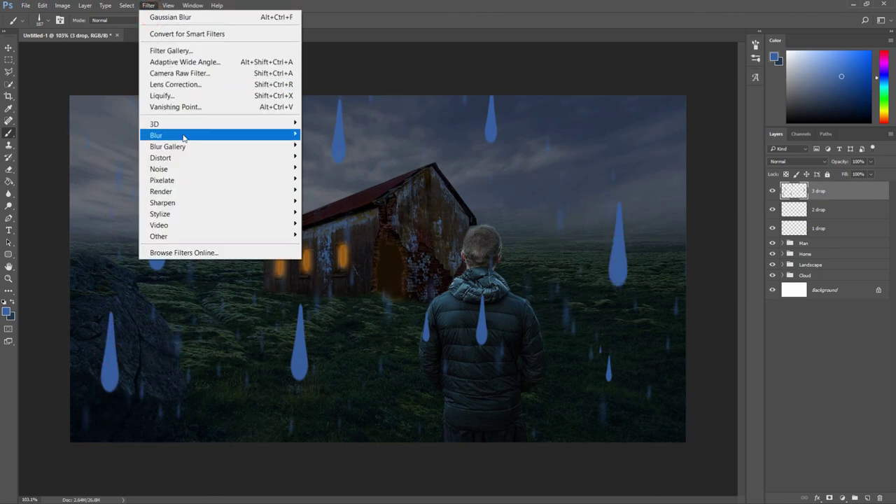
# - Apply a Motion Blur at Angle 90, Distance 194 to streak the drops vertically
pyautogui.click(184, 135)
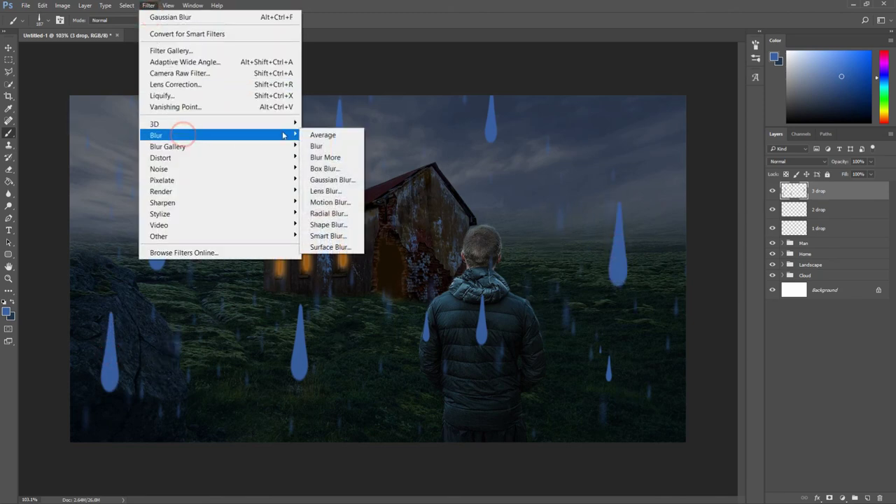
pyautogui.click(336, 202)
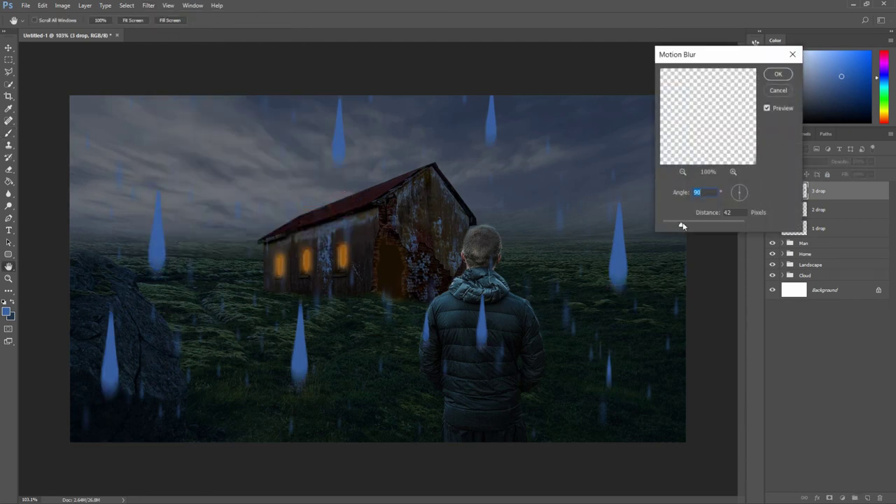
pyautogui.moveTo(682, 225); pyautogui.dragTo(704, 229)
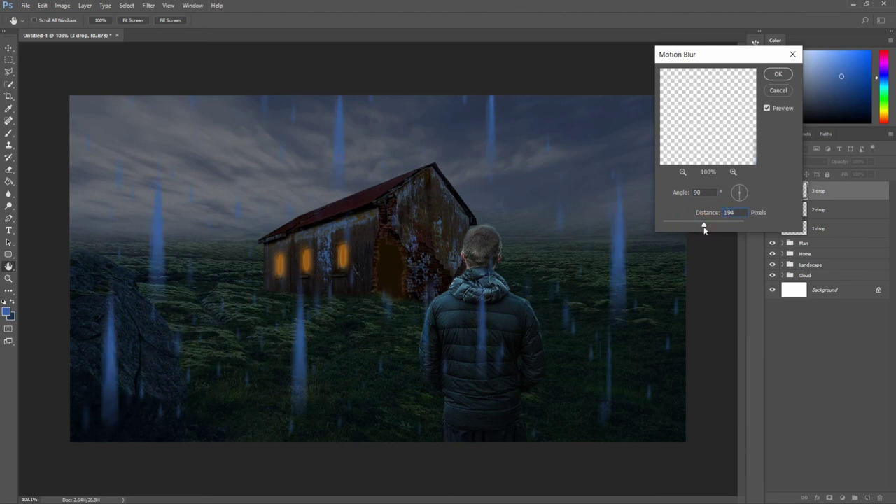
pyautogui.click(776, 74)
pyautogui.press('b')
# - Soften the streaks with a Gaussian Blur of radius 9.6 pixels
pyautogui.click(149, 6)
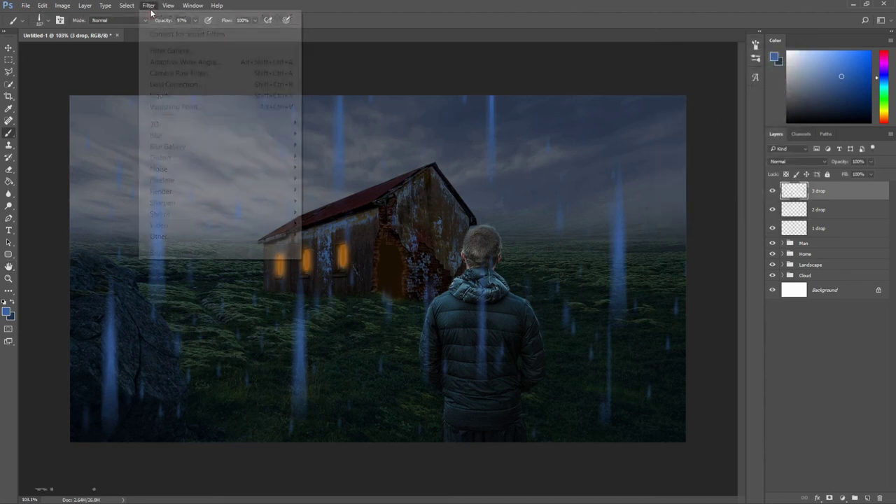
pyautogui.moveTo(156, 135)
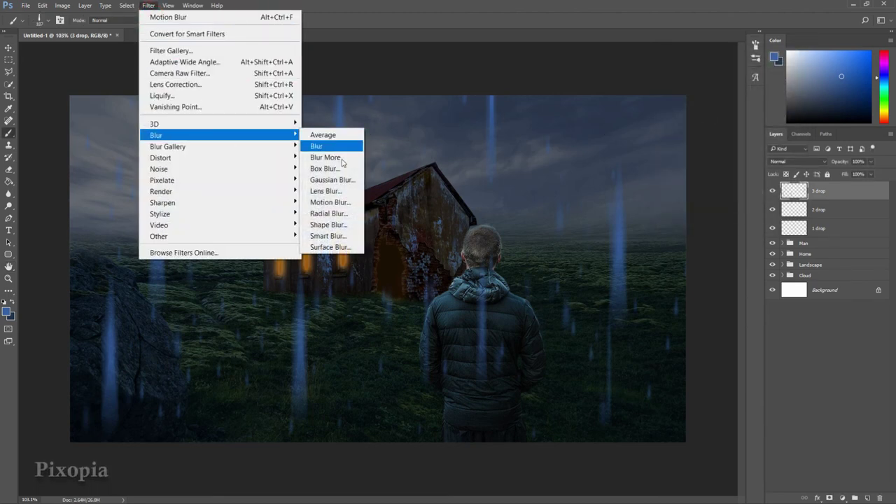
pyautogui.click(332, 180)
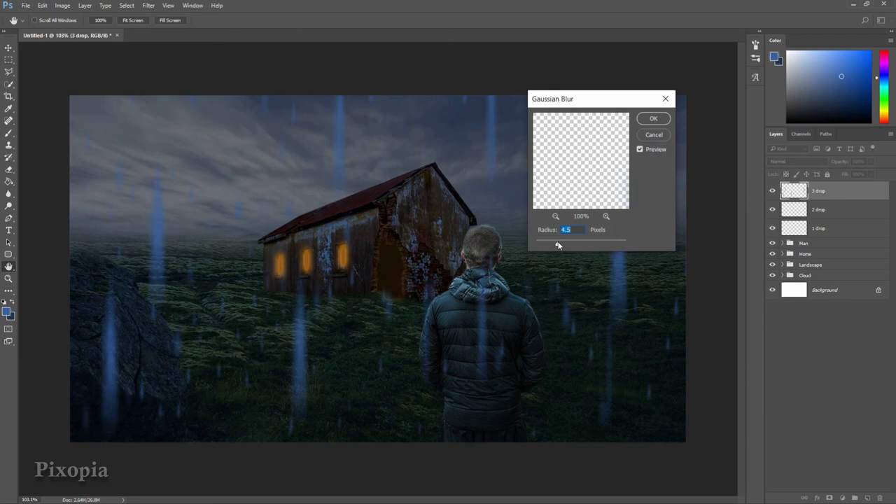
pyautogui.moveTo(558, 244); pyautogui.dragTo(569, 245)
pyautogui.moveTo(569, 245); pyautogui.dragTo(571, 245)
pyautogui.click(645, 123)
# - Lower the '3 drop' layer opacity to 42%
pyautogui.press('b')
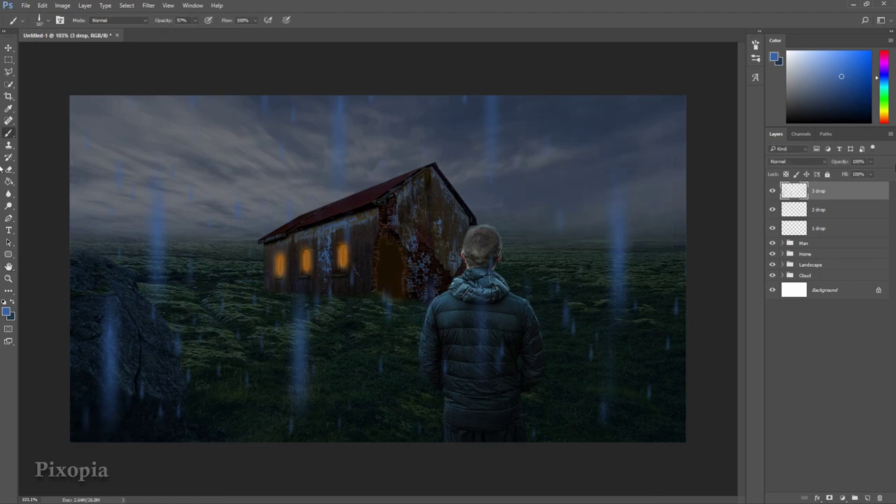
pyautogui.click(871, 161)
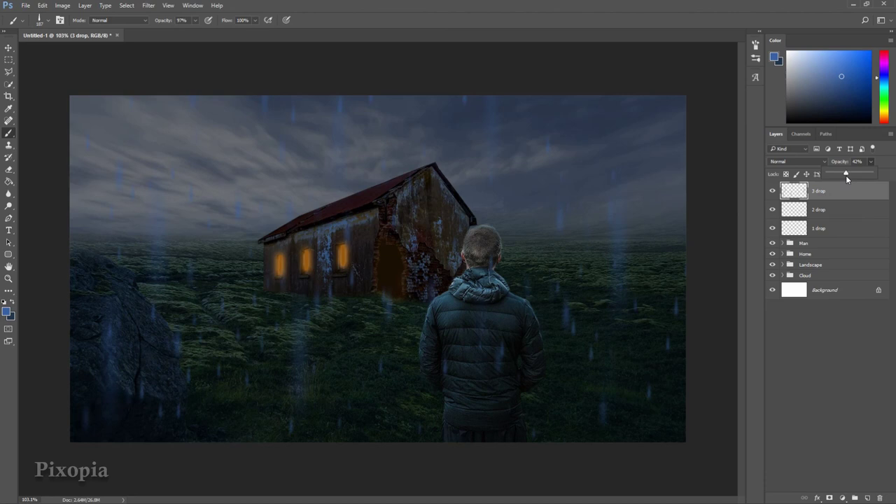
pyautogui.click(881, 163)
# - Group the three drop layers into a folder named 'rain drop'
pyautogui.click(841, 190)
pyautogui.keyDown('shift'); pyautogui.click(831, 233); pyautogui.keyUp('shift')
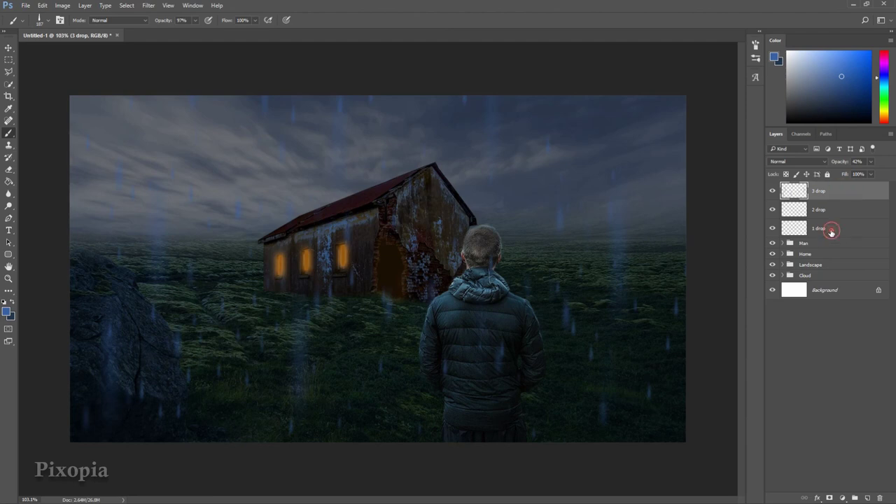
pyautogui.click(854, 496)
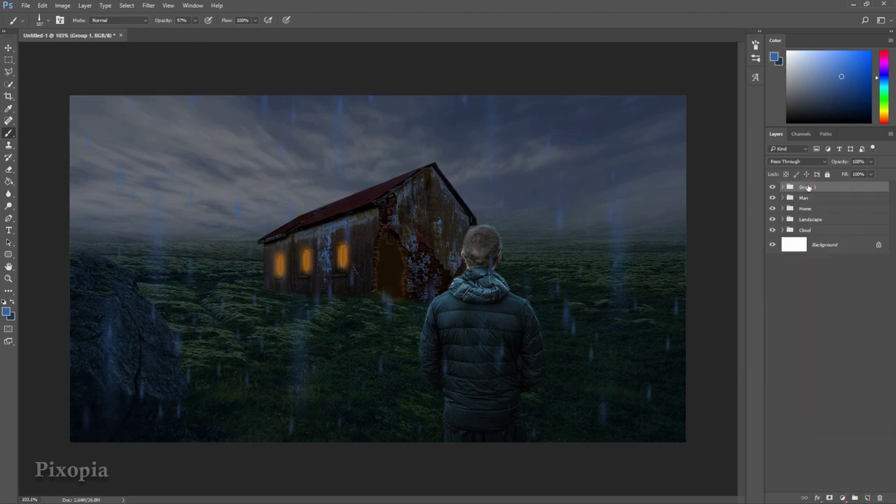
pyautogui.doubleClick(808, 187)
pyautogui.write('RAIN DROP')
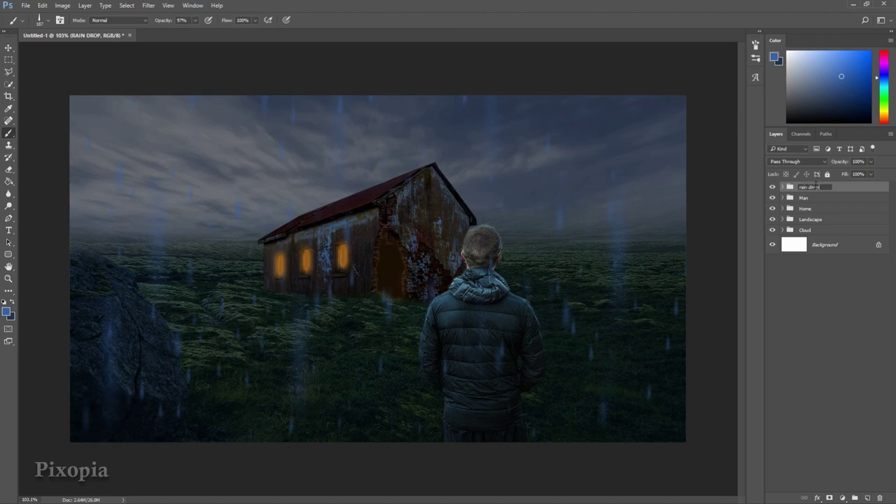
pyautogui.write('p')
pyautogui.click(854, 189)
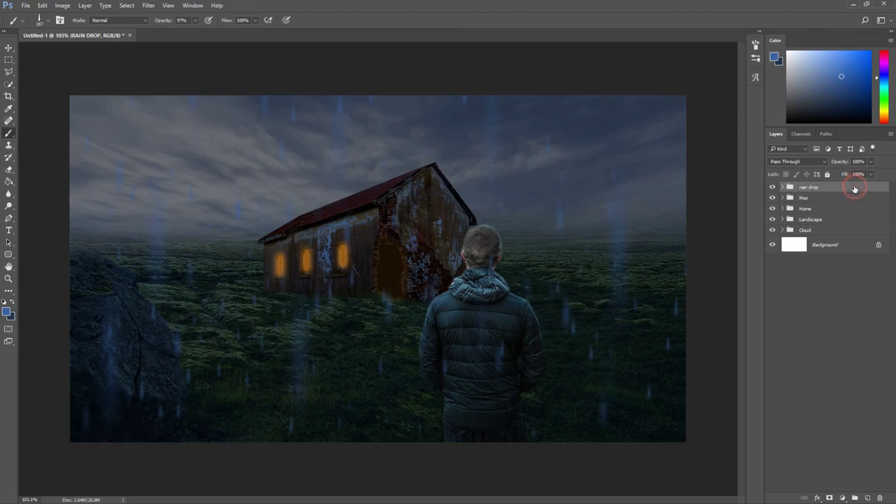
pyautogui.press('g')
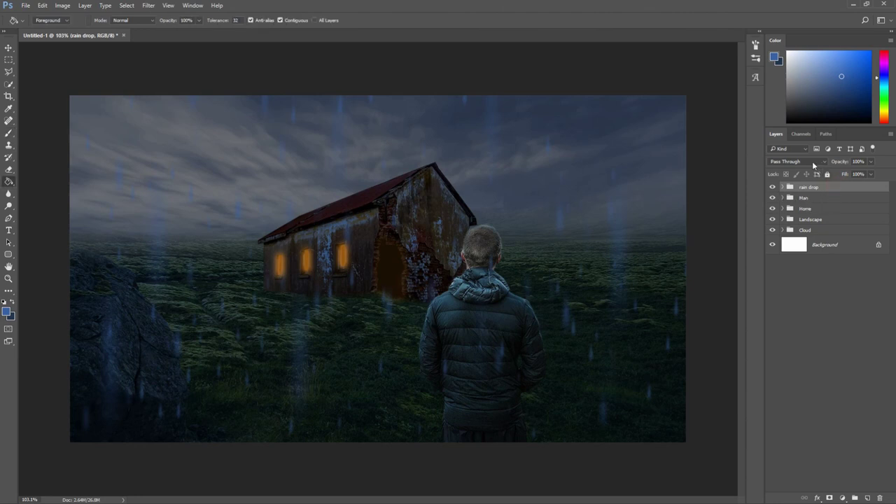
# - Toggle the Man group's visibility to compare, then select the man's photo layer inside it
pyautogui.click(828, 198)
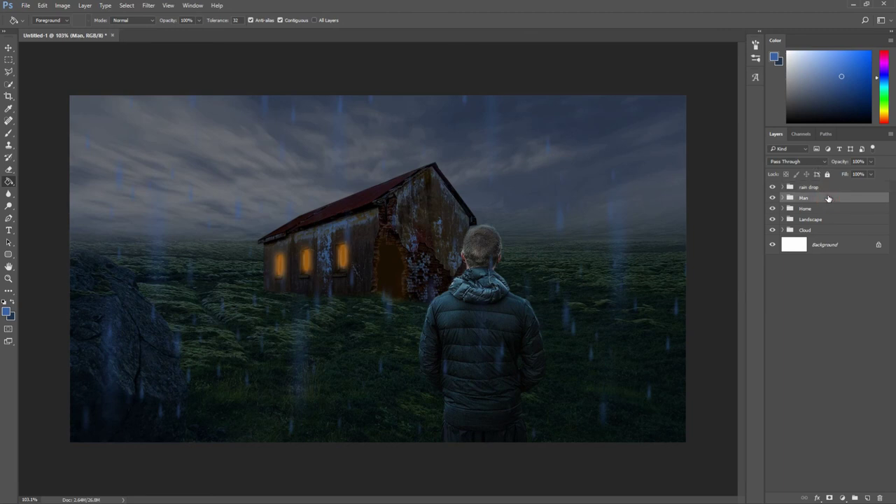
pyautogui.click(772, 198)
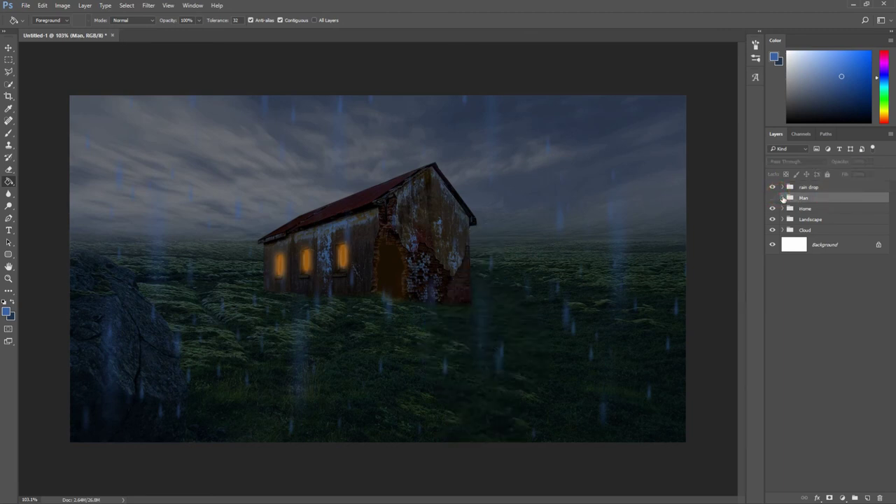
pyautogui.click(772, 198)
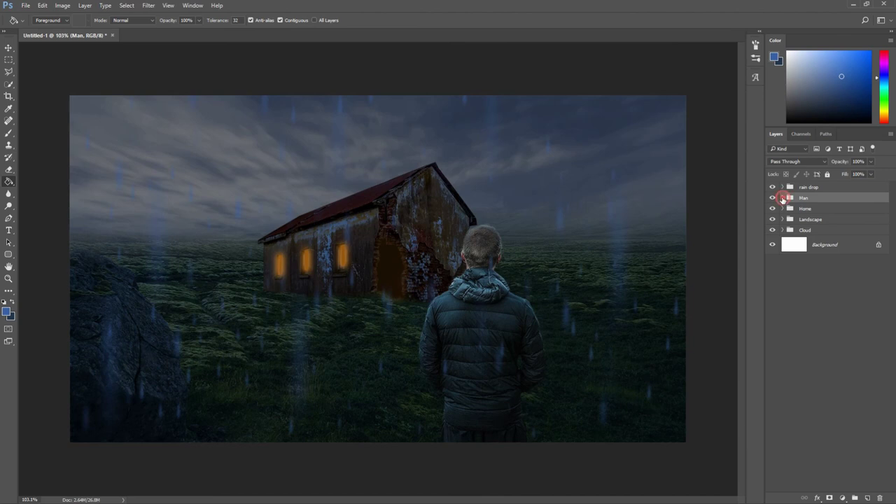
pyautogui.click(782, 198)
pyautogui.click(869, 215)
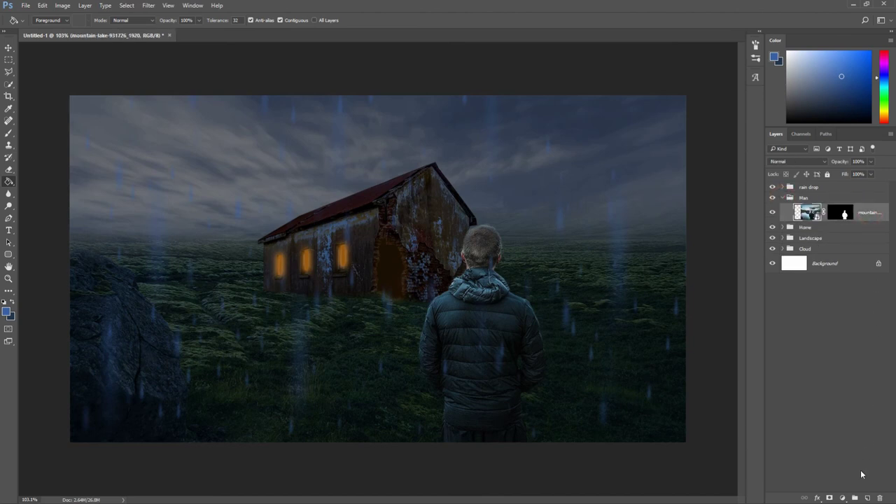
# - Darken the man with a clipped Curves layer: highlights lowered, a midtone point added, group collapsed
pyautogui.click(844, 498)
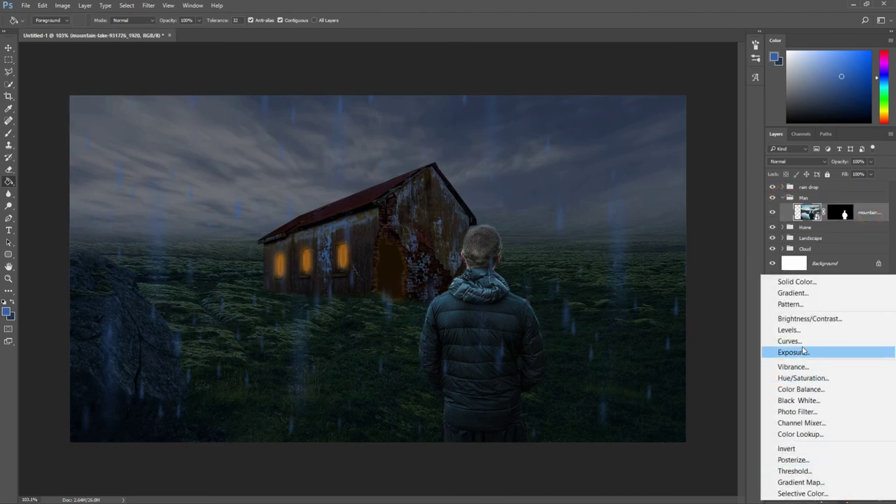
pyautogui.click(765, 315)
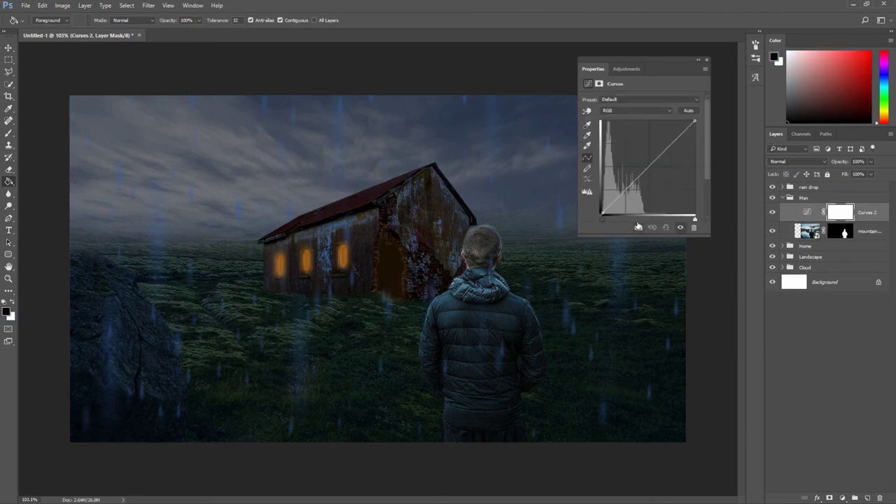
pyautogui.moveTo(694, 120); pyautogui.dragTo(709, 145)
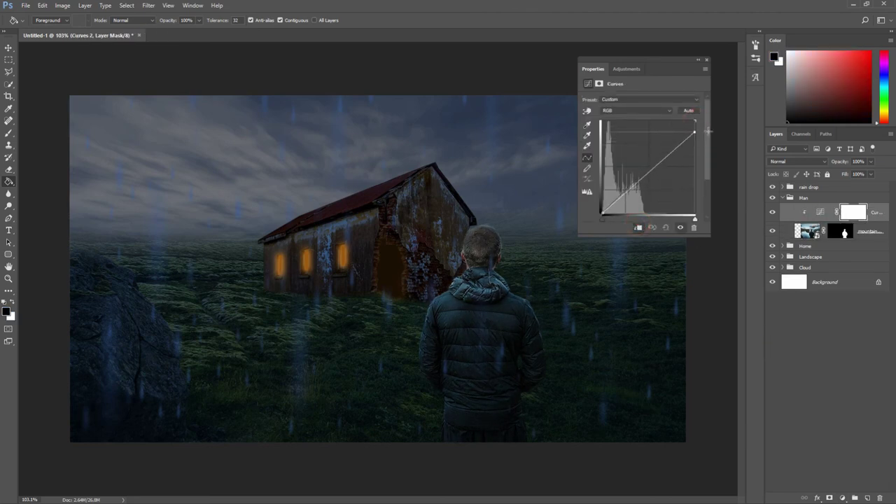
pyautogui.moveTo(709, 145); pyautogui.dragTo(709, 142)
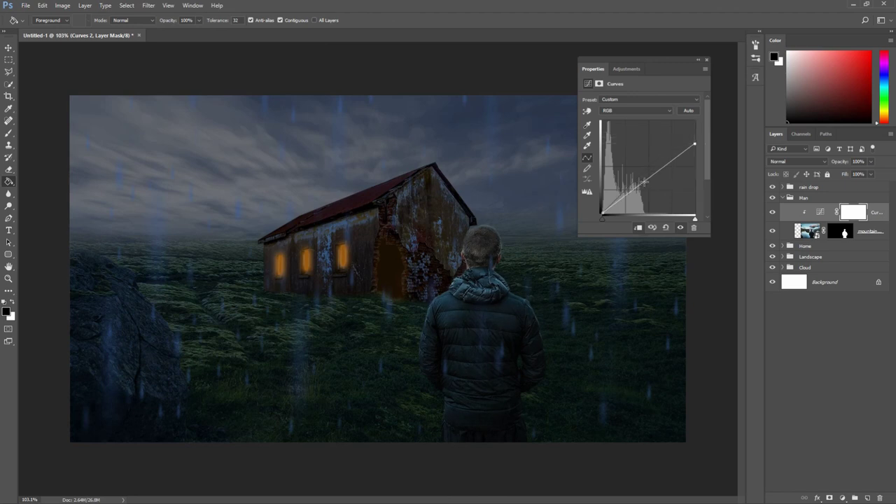
pyautogui.moveTo(644, 182); pyautogui.dragTo(652, 182)
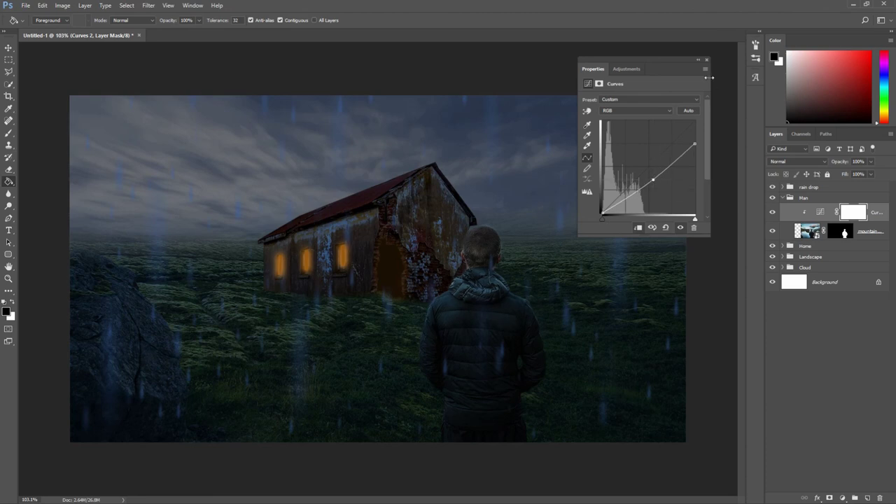
pyautogui.click(707, 62)
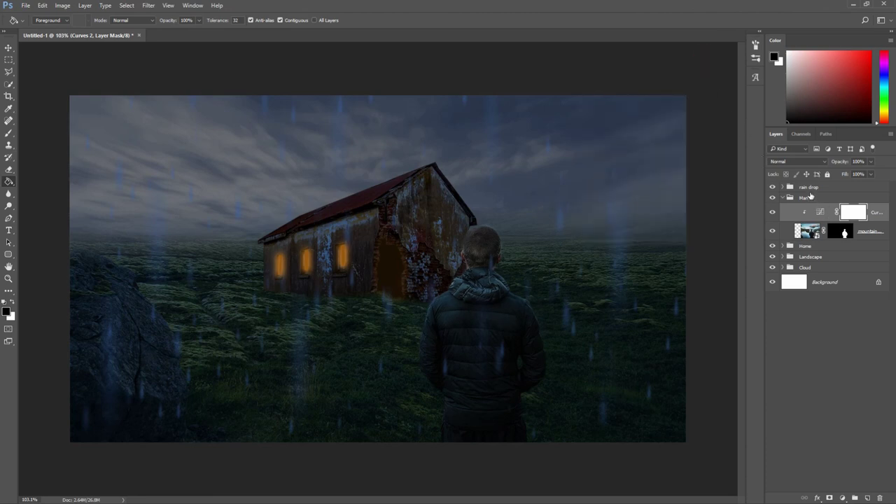
pyautogui.click(808, 198)
pyautogui.click(785, 198)
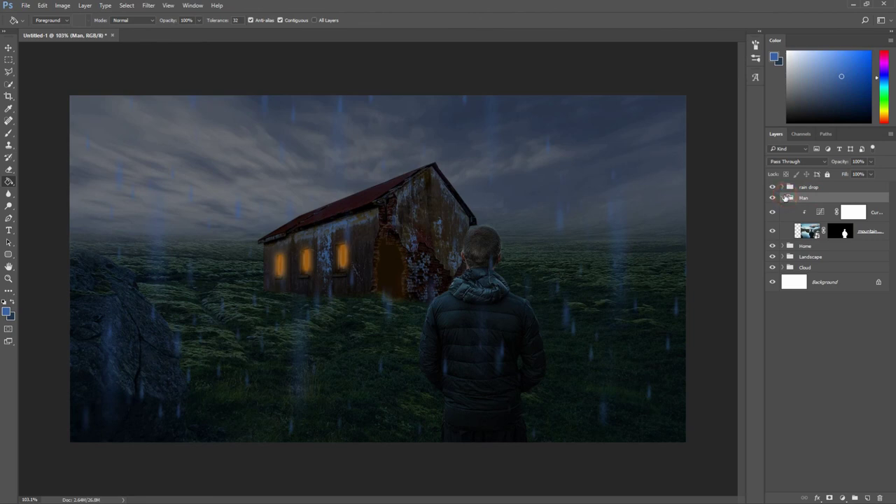
pyautogui.click(785, 198)
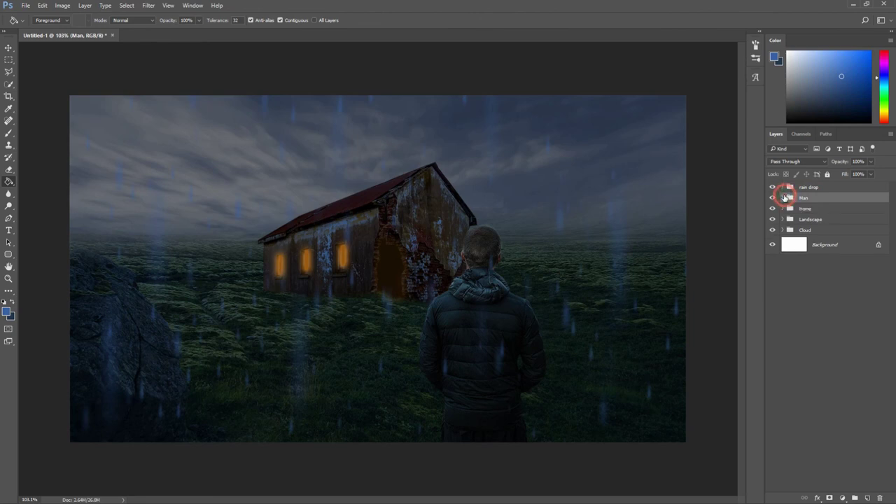
pyautogui.click(837, 188)
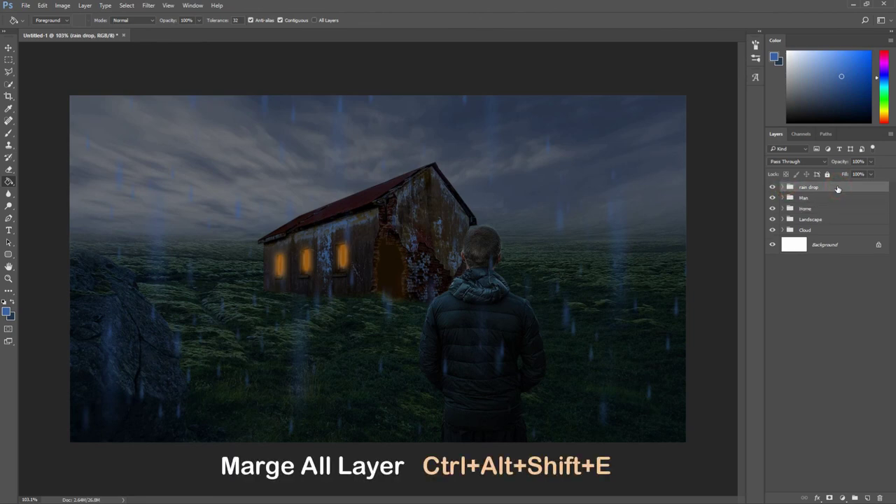
# - Stamp visible layers into a new layer; in Camera Raw set Temperature -16, Exposure -0.65
pyautogui.hotkey('ctrl', 'alt', 'shift', 'e')
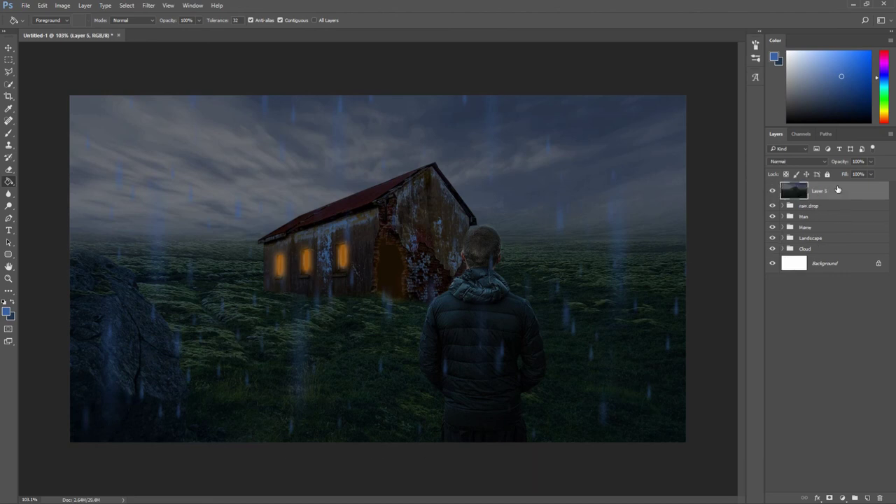
pyautogui.click(149, 5)
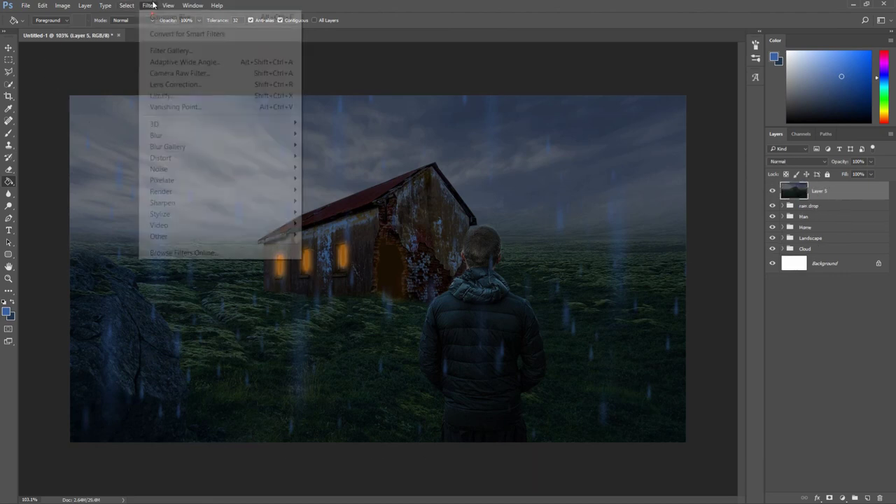
pyautogui.click(175, 74)
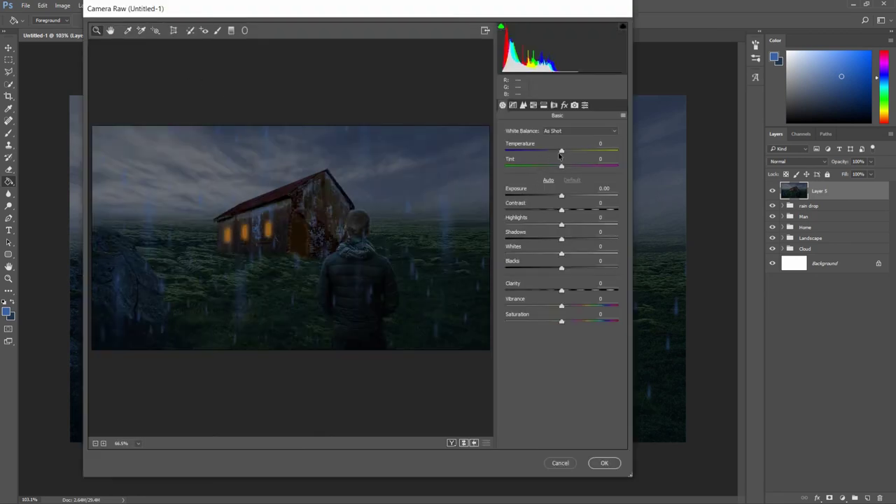
pyautogui.moveTo(560, 152); pyautogui.dragTo(553, 152)
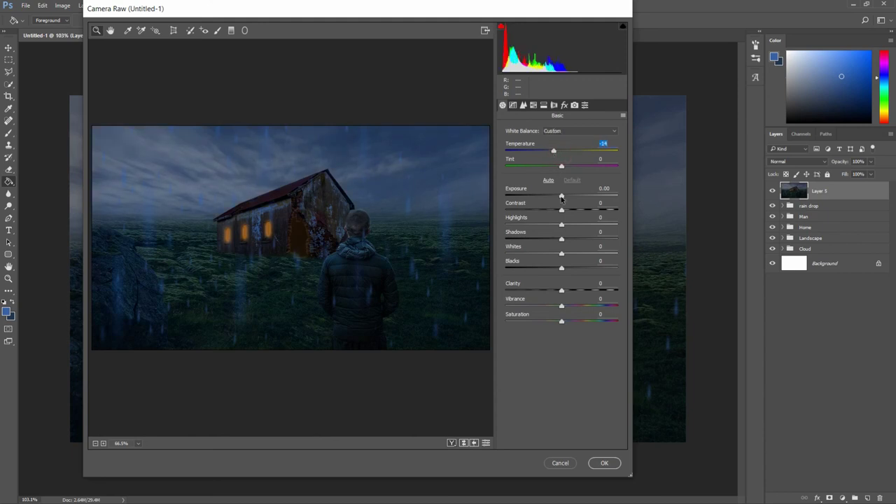
pyautogui.moveTo(561, 200); pyautogui.dragTo(555, 200)
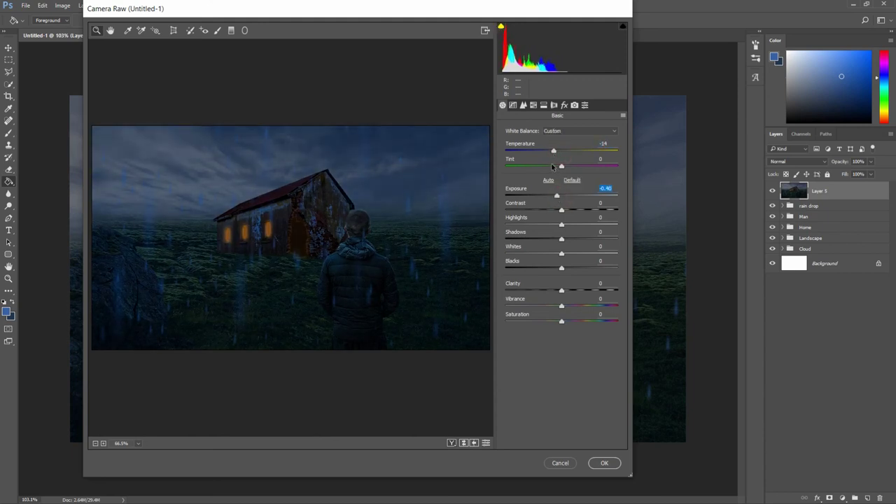
pyautogui.moveTo(553, 151); pyautogui.dragTo(549, 152)
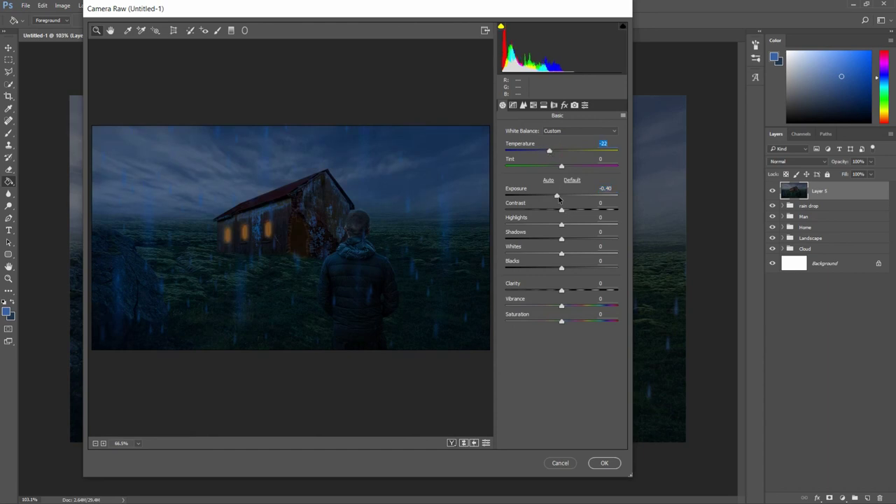
pyautogui.moveTo(558, 199); pyautogui.dragTo(555, 201)
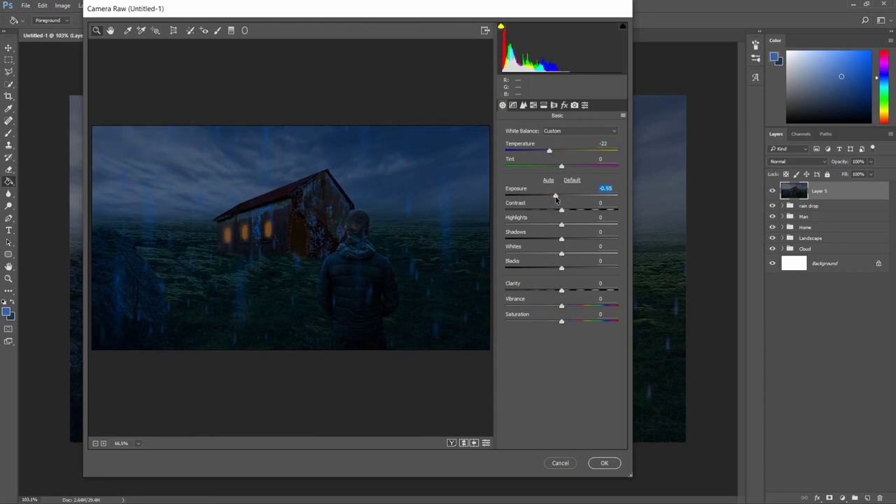
pyautogui.moveTo(556, 199); pyautogui.dragTo(555, 200)
pyautogui.moveTo(550, 152); pyautogui.dragTo(550, 151)
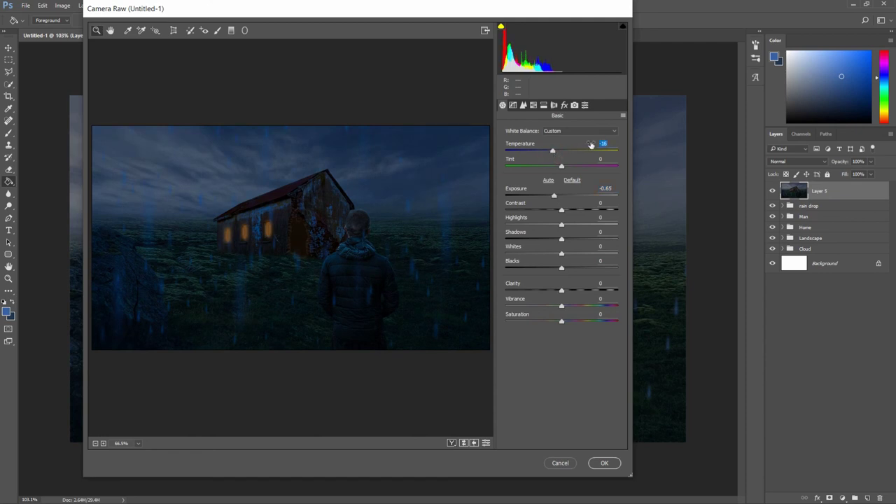
# - Add a Post Crop Vignette to darken the edges and apply the Camera Raw filter
pyautogui.click(564, 106)
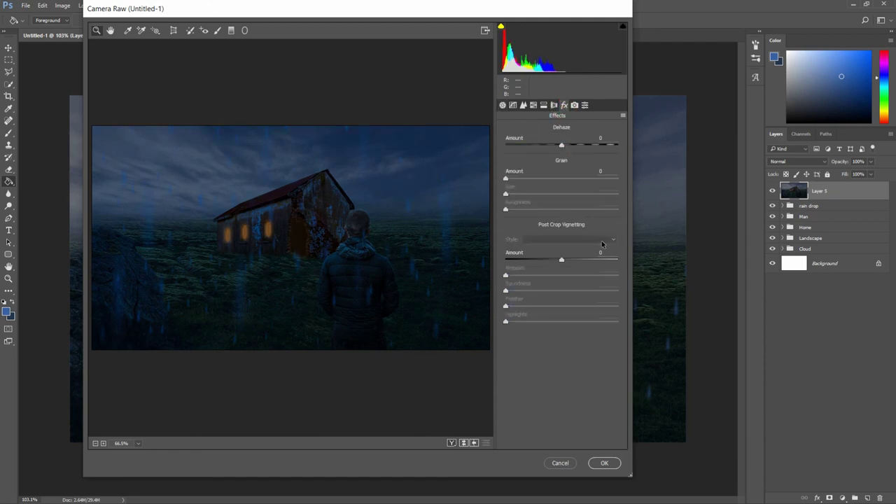
pyautogui.moveTo(562, 260); pyautogui.dragTo(554, 262)
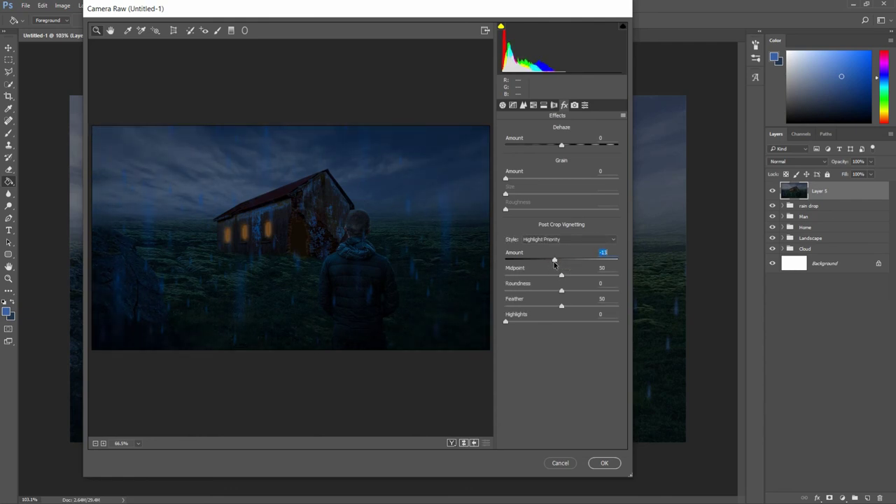
pyautogui.click(605, 463)
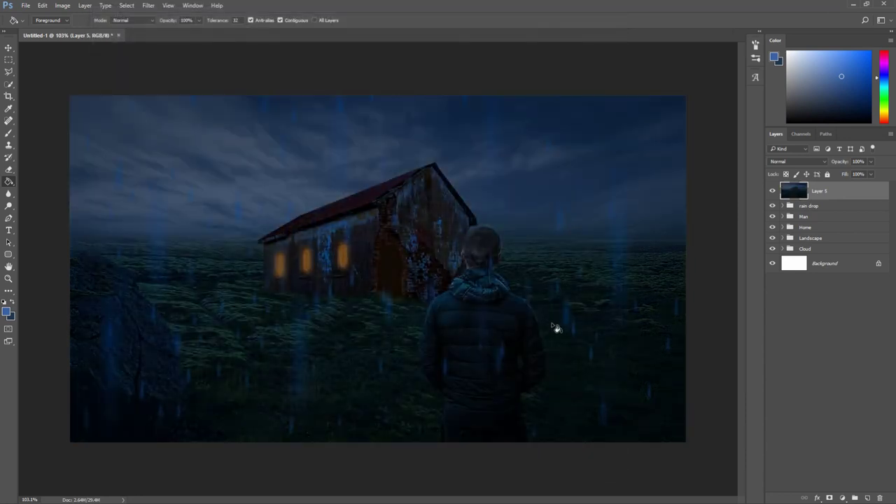
pyautogui.scroll(1, 555, 327)
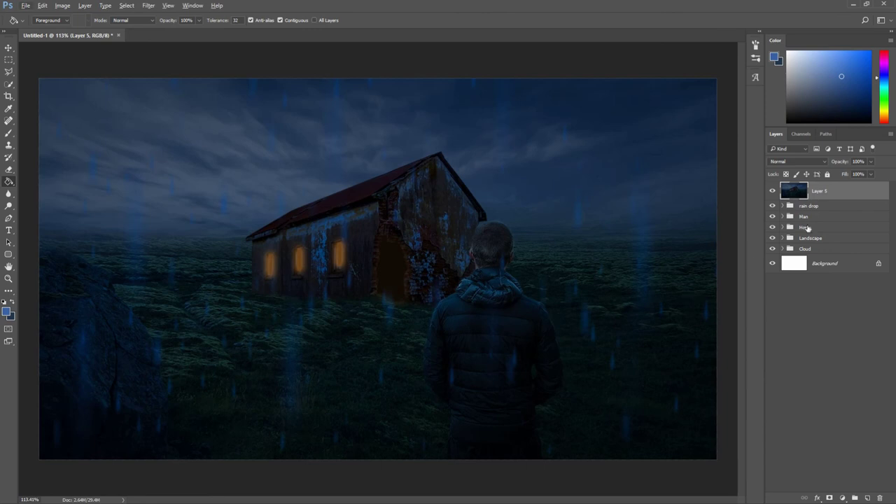
pyautogui.click(851, 197)
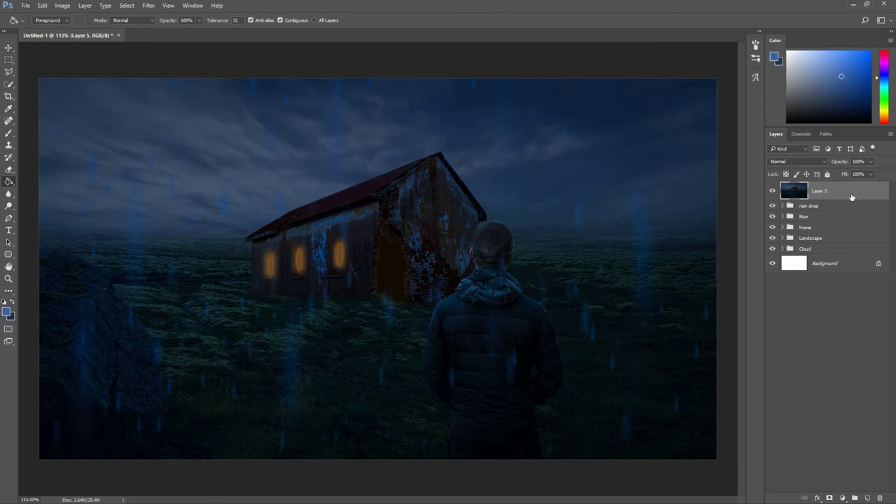